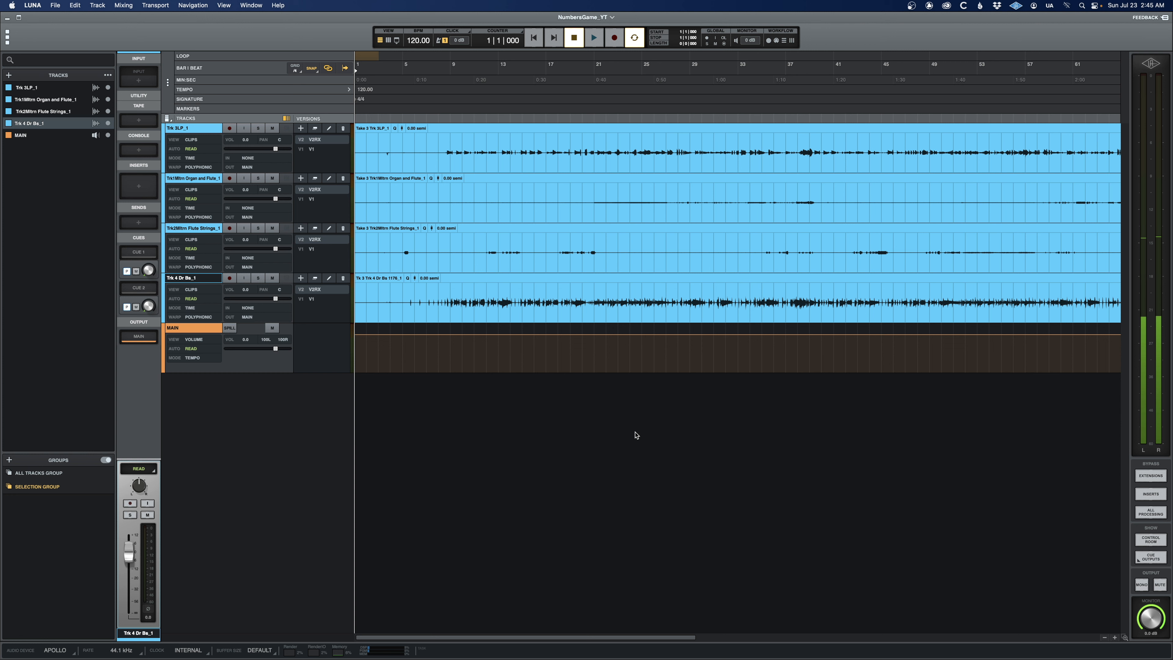
Switch all four tracks to version V1 and play the quiet opening passage before the music starts.
{"action": "left_click", "coordinate": [383, 296]}
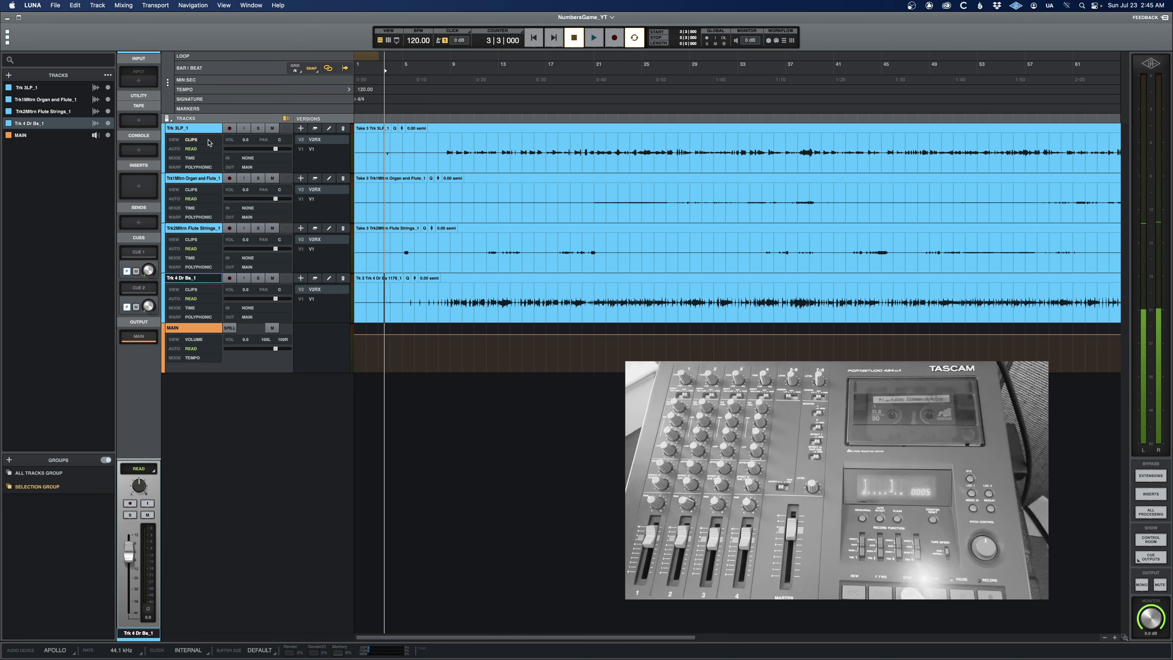
{"action": "left_click", "coordinate": [204, 130]}
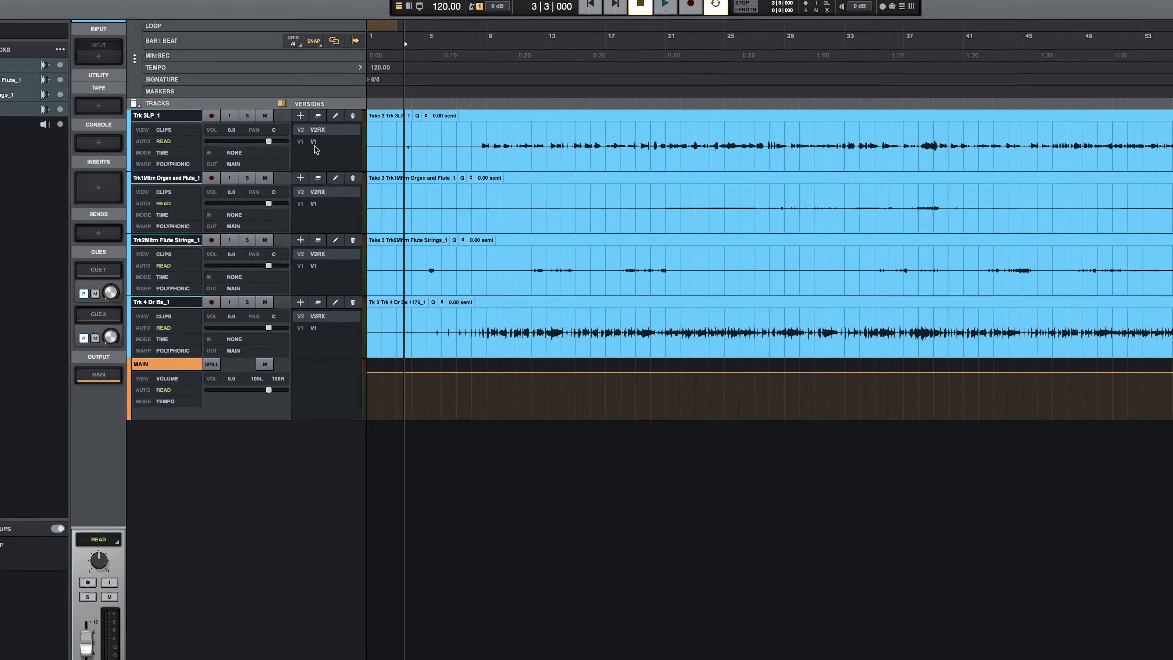
{"action": "left_click", "coordinate": [314, 149]}
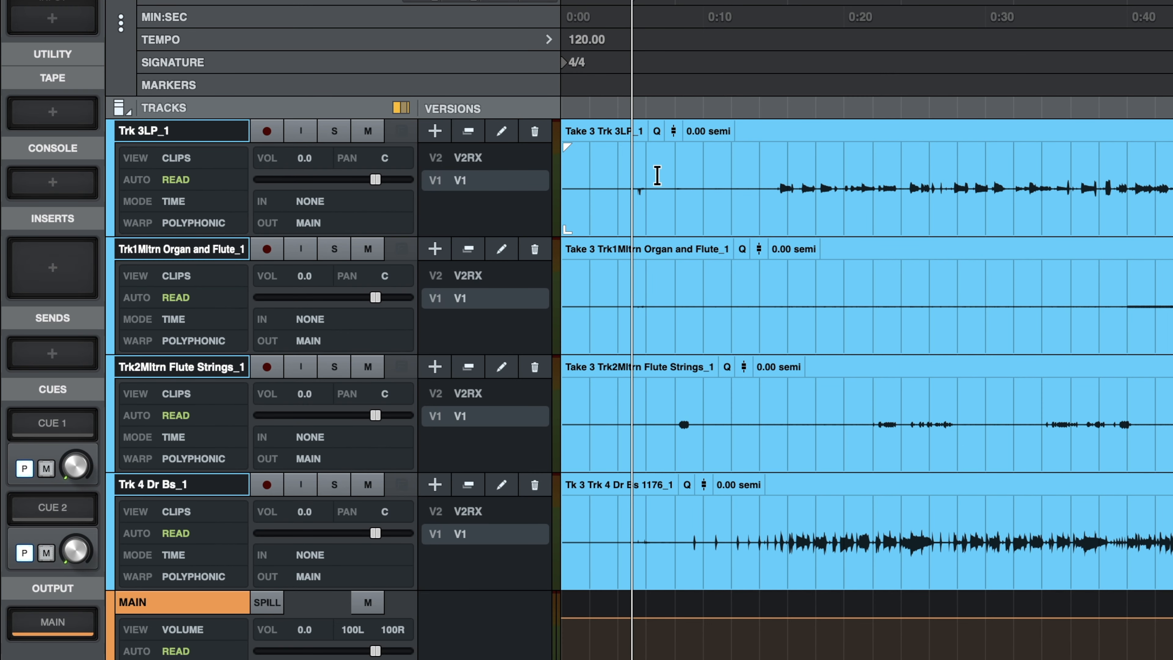
{"action": "left_click", "coordinate": [657, 176]}
{"action": "left_click", "coordinate": [650, 173]}
{"action": "key", "text": "space"}
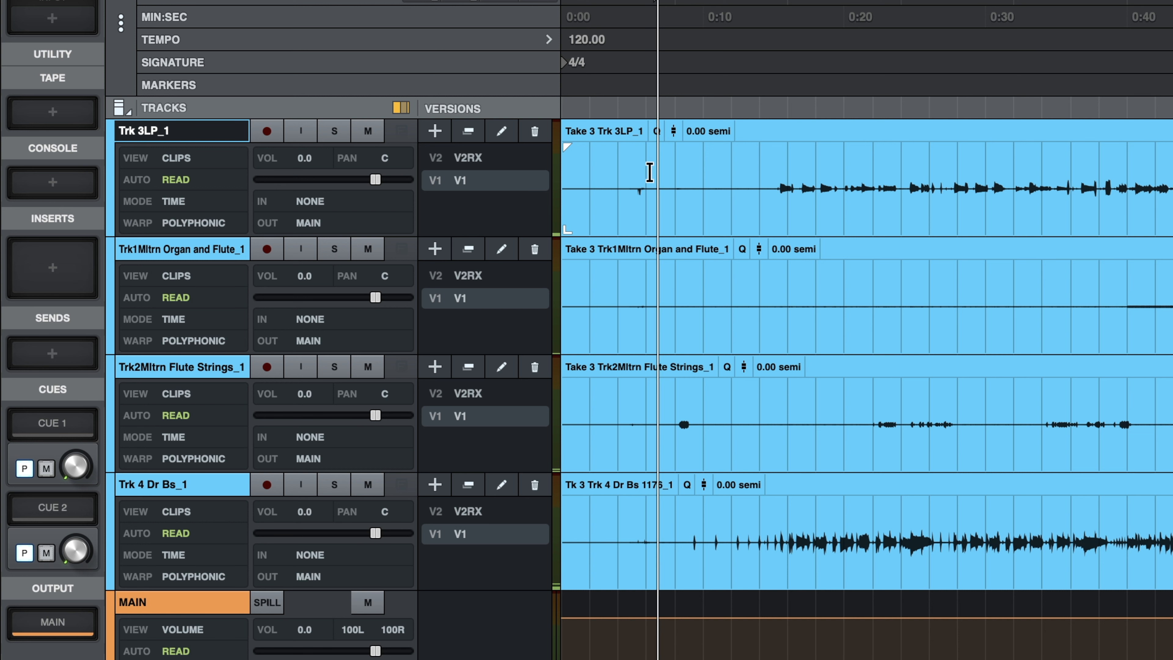
{"action": "left_click", "coordinate": [709, 178]}
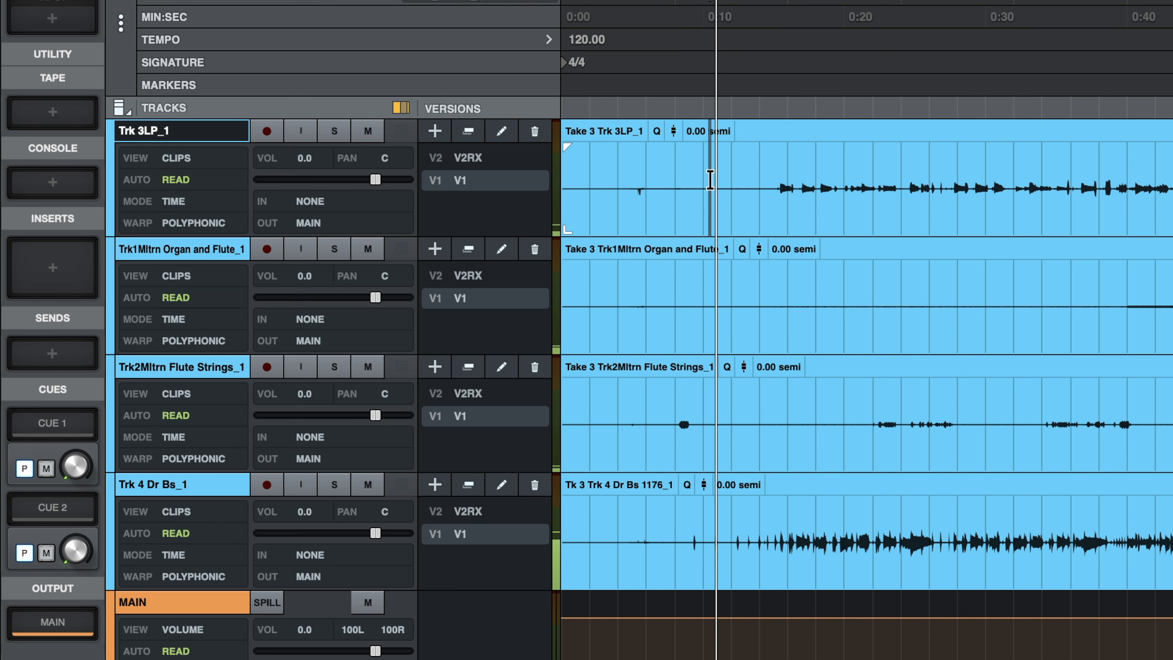
{"action": "key", "text": "space"}
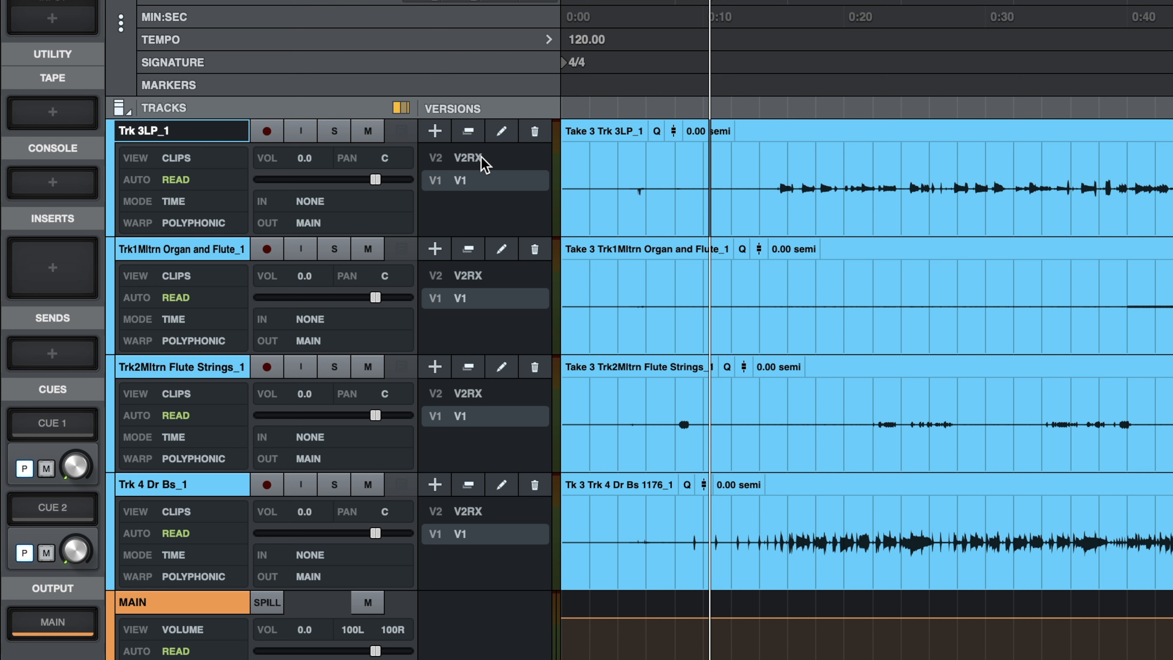
Return all four tracks to version V2RX and play the same opening passage for comparison.
{"action": "left_click", "coordinate": [482, 158]}
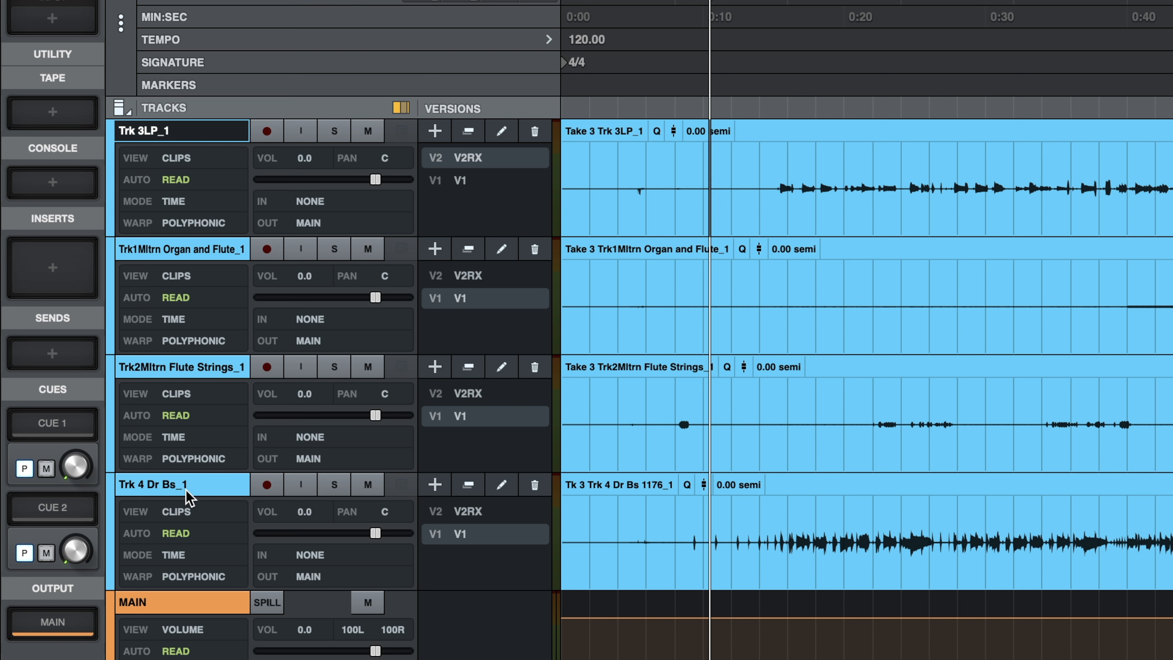
{"action": "left_click", "coordinate": [491, 510]}
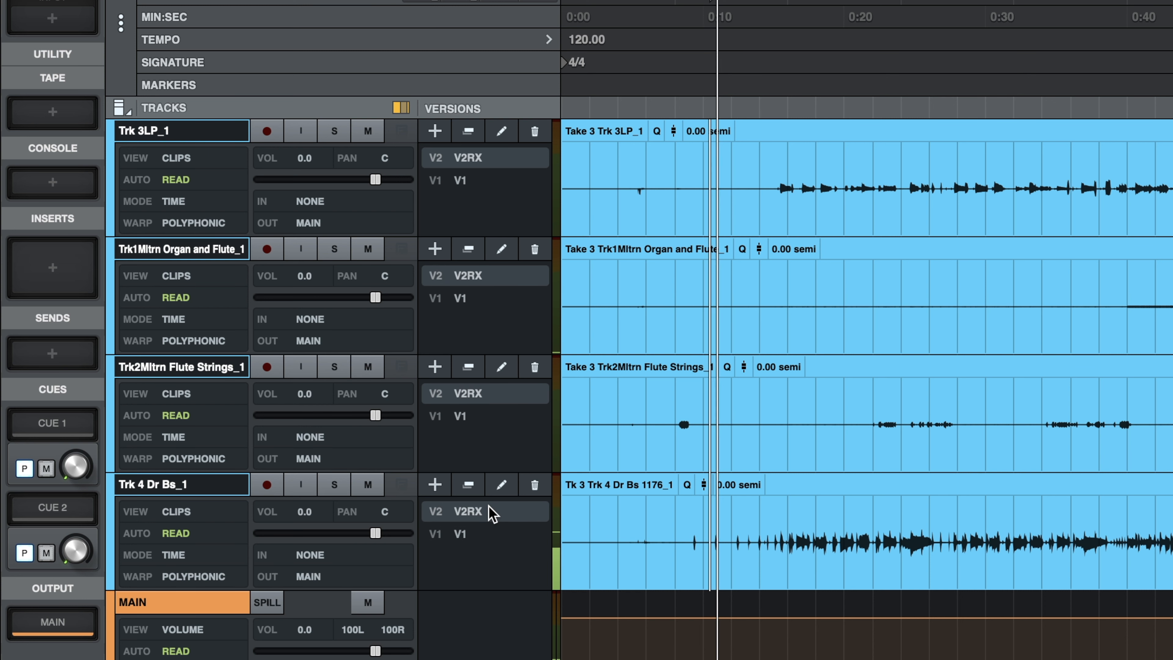
{"action": "key", "text": "space"}
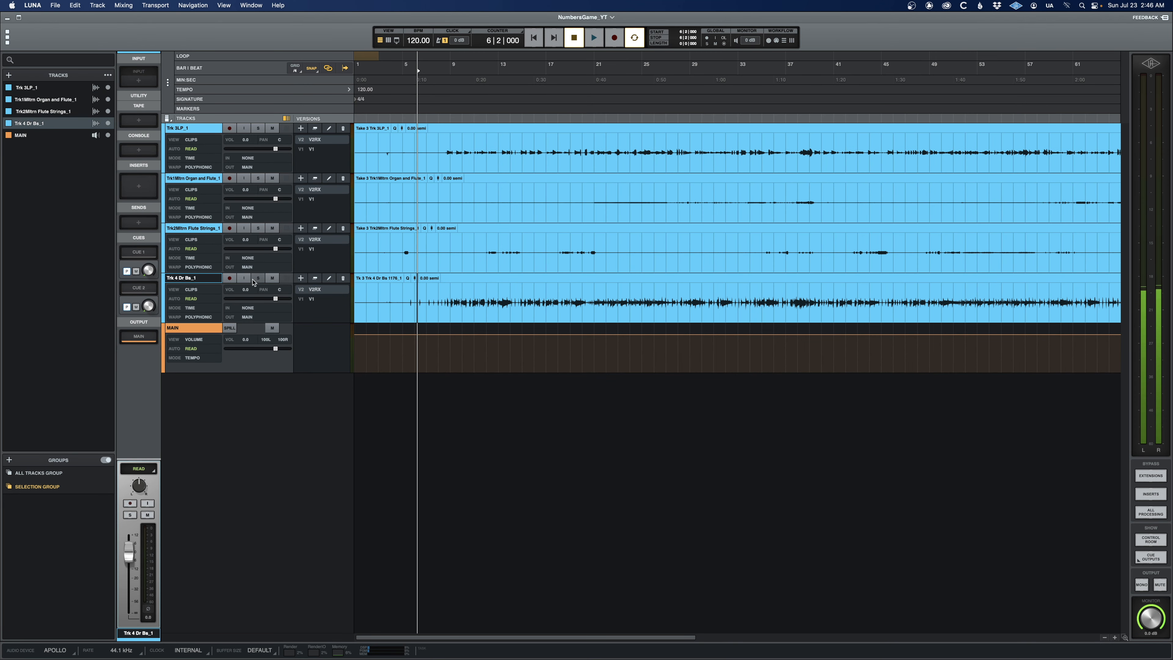
Hide the versions column, solo the Trk 4 Dr Bs_1 track and play it from bar 8.
{"action": "left_click", "coordinate": [286, 119]}
{"action": "left_click", "coordinate": [258, 278]}
{"action": "left_click", "coordinate": [385, 295]}
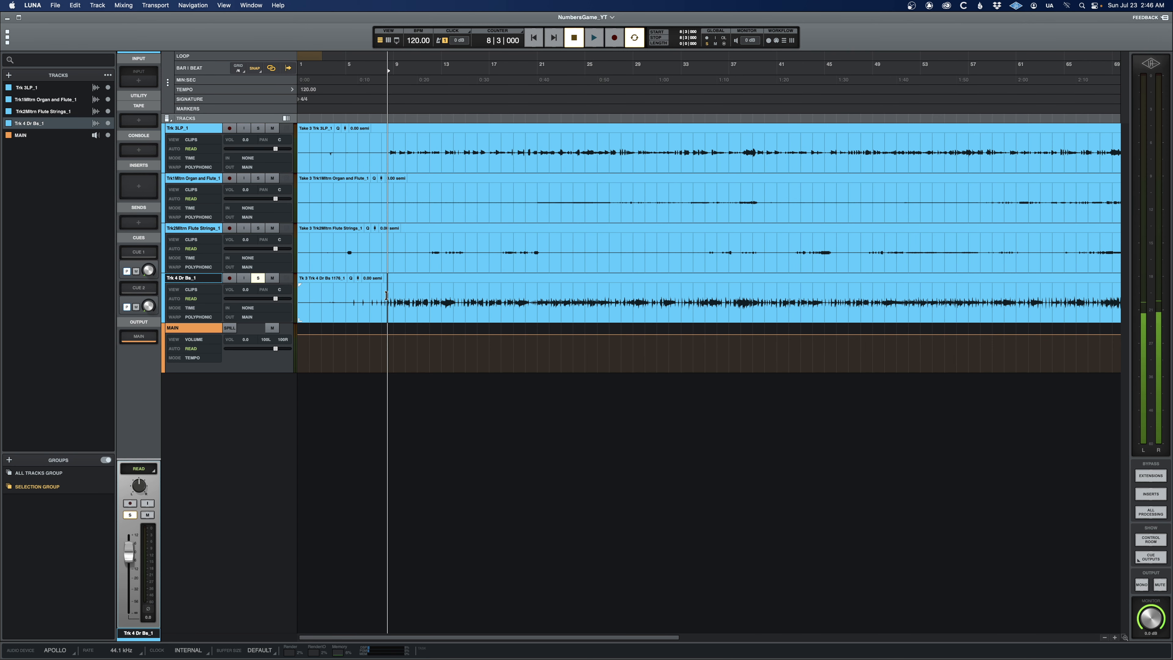
{"action": "key", "text": "space"}
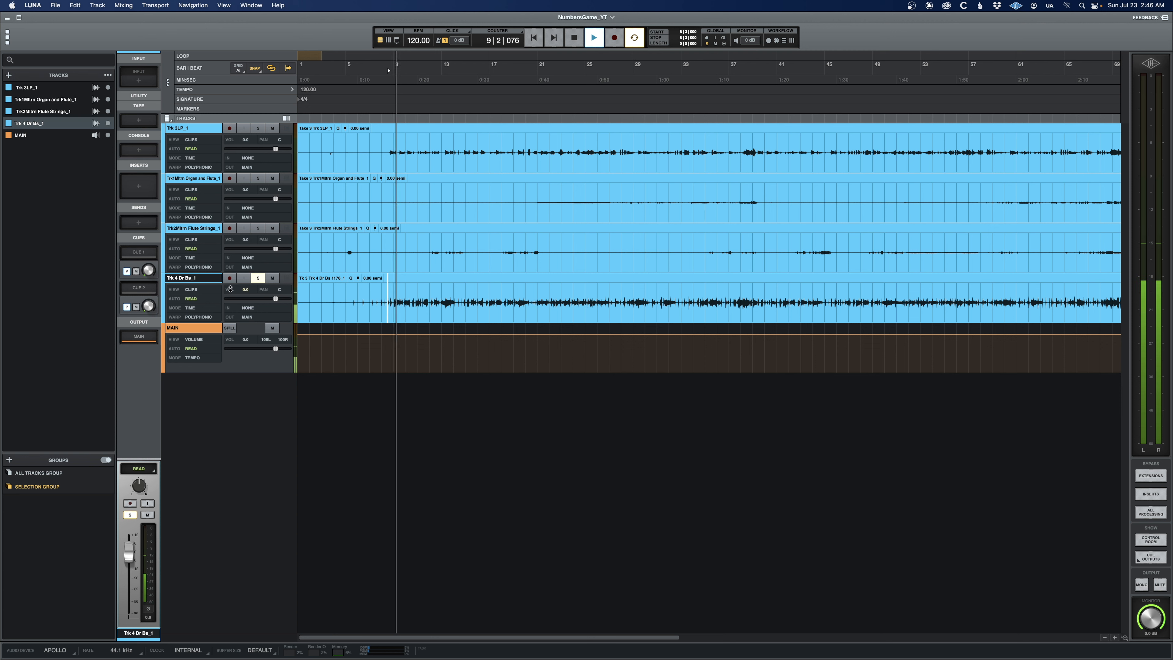
{"action": "key", "text": "space"}
Rename the Trk 4 Dr Bs_1 track as Drums And Bass and move it above the other tracks.
{"action": "double_click", "coordinate": [187, 278]}
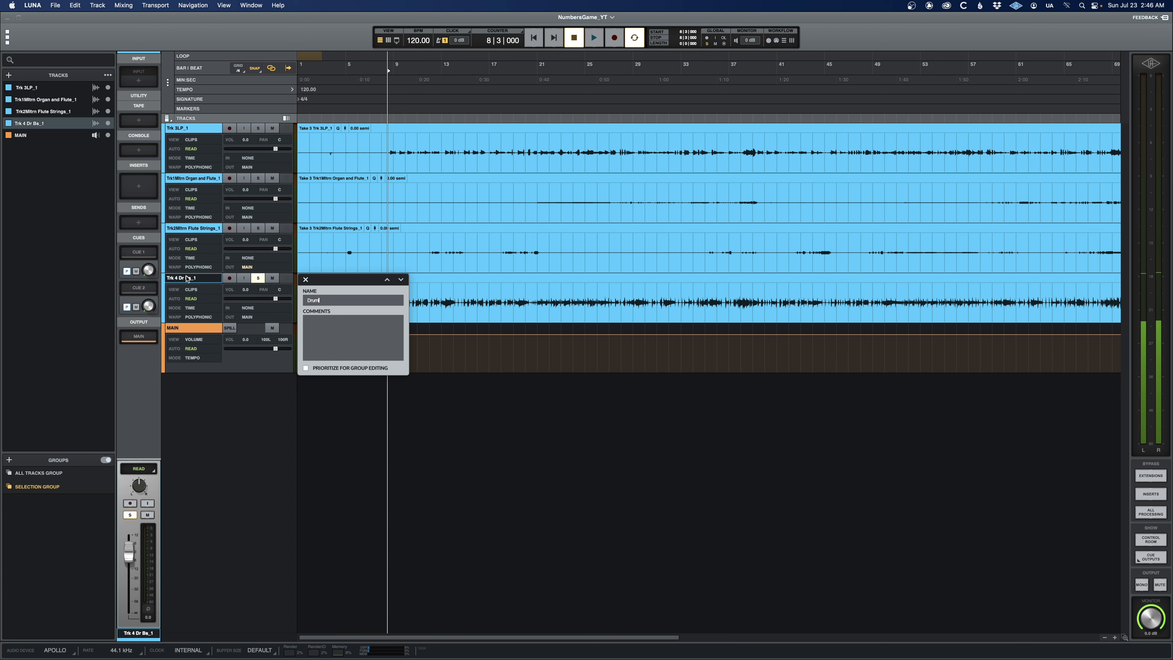
{"action": "type", "text": "s And Bass"}
{"action": "key", "text": "Return"}
{"action": "left_click_drag", "start_coordinate": [186, 280], "coordinate": [186, 129]}
Solo the Trk 3LP_1 track instead of Drums And Bass and play it from bar 8.
{"action": "left_click", "coordinate": [183, 179]}
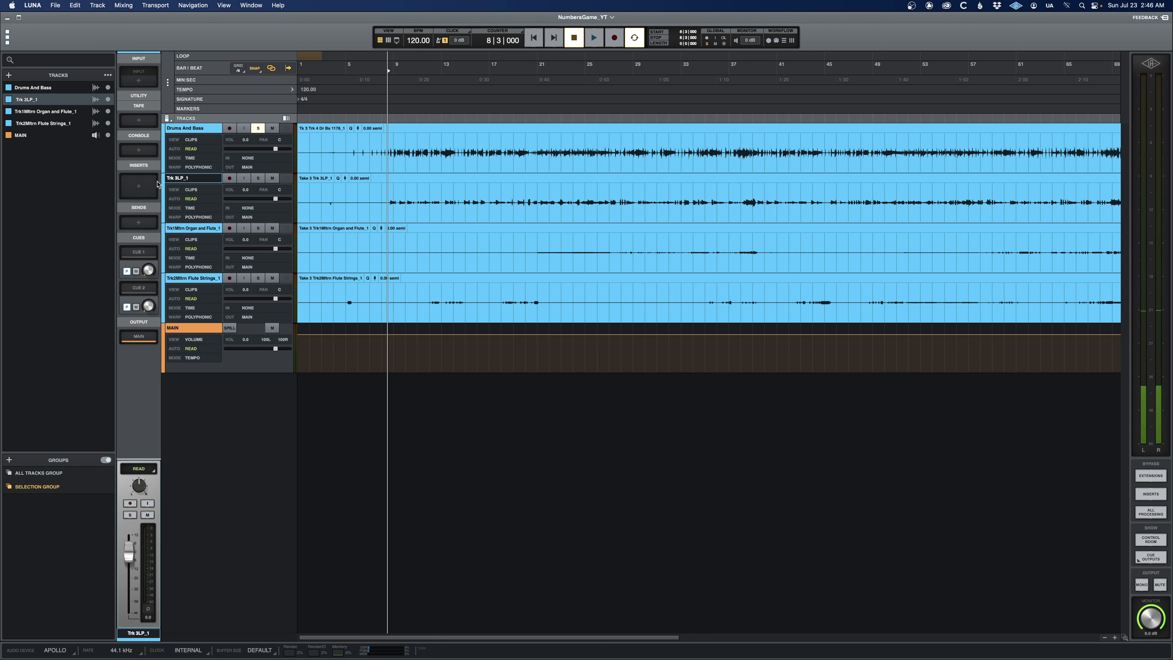
{"action": "left_click", "coordinate": [258, 179]}
{"action": "left_click", "coordinate": [387, 197]}
{"action": "key", "text": "space"}
{"action": "left_click", "coordinate": [258, 128]}
{"action": "key", "text": "space"}
Rename the Trk 3LP_1 track as LP and turn off its solo.
{"action": "double_click", "coordinate": [184, 178]}
{"action": "type", "text": "LP"}
{"action": "key", "text": "Return"}
{"action": "left_click", "coordinate": [258, 179]}
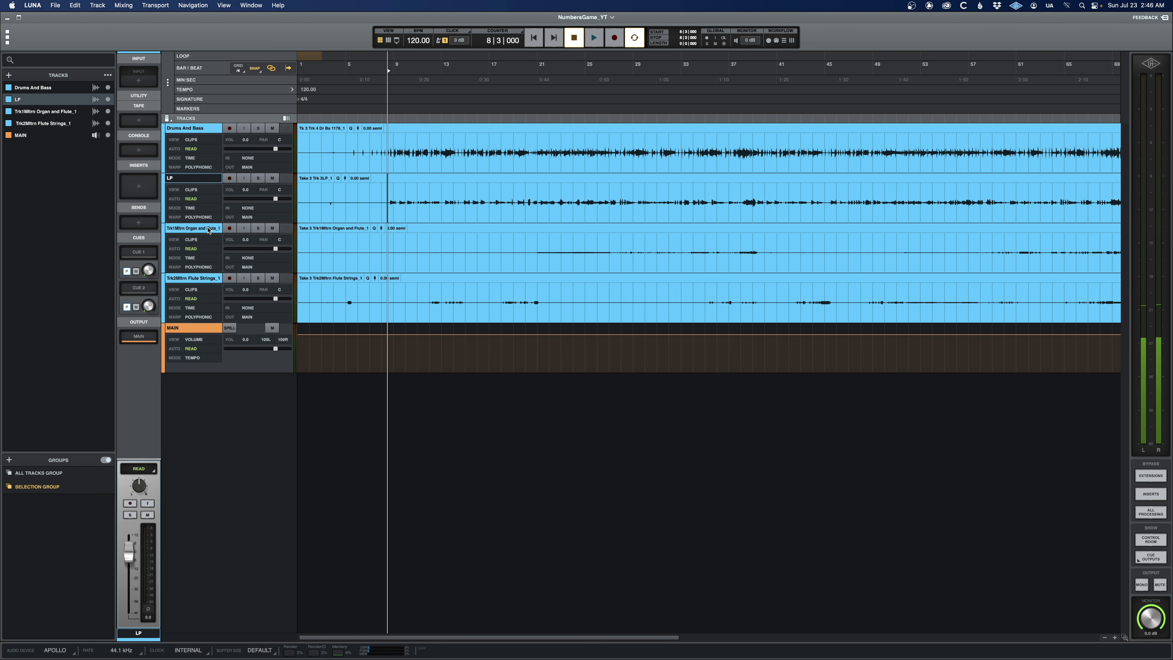
Solo the Organ and Flute track and play it from bar 21.
{"action": "left_click", "coordinate": [209, 229]}
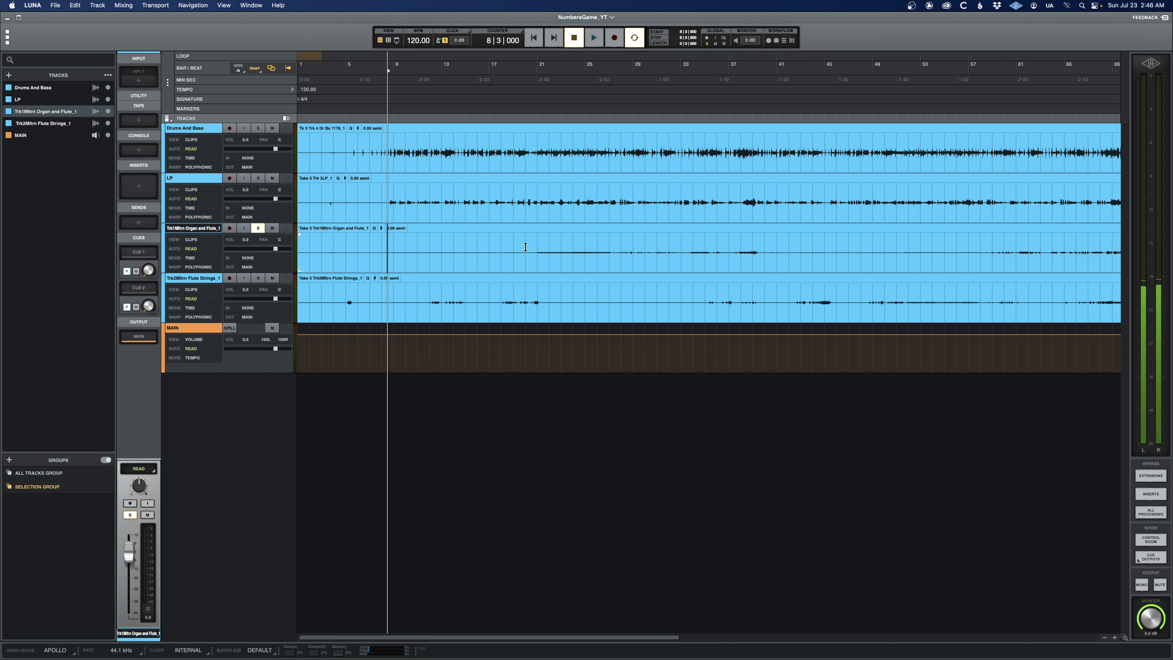
{"action": "left_click", "coordinate": [537, 243]}
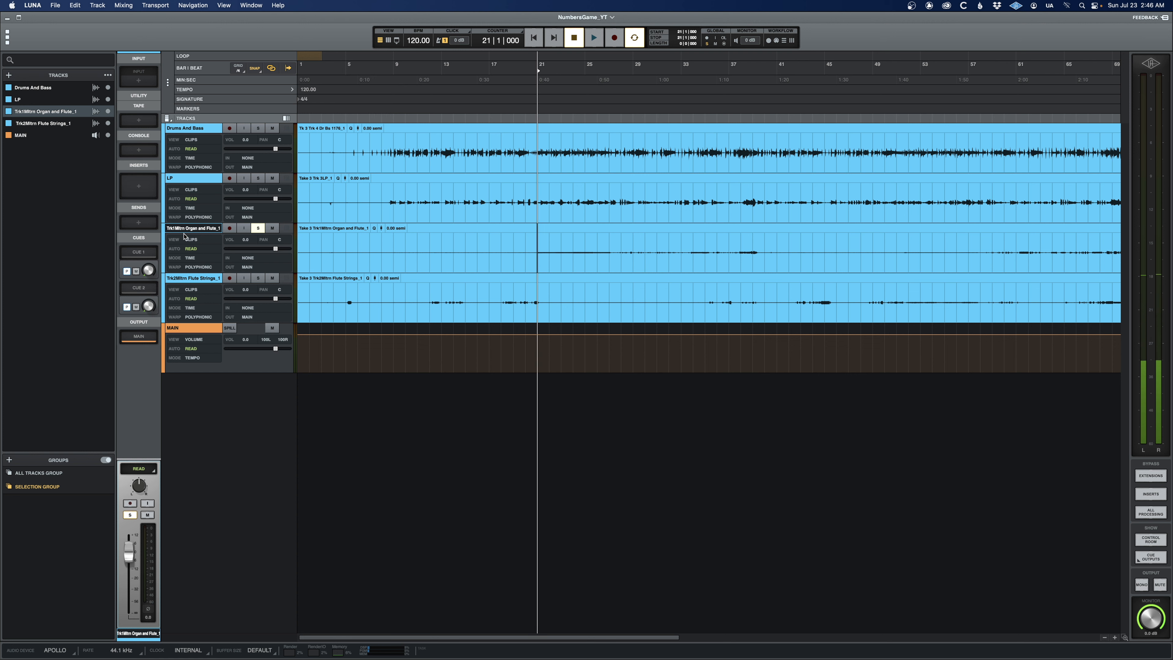
{"action": "key", "text": "space"}
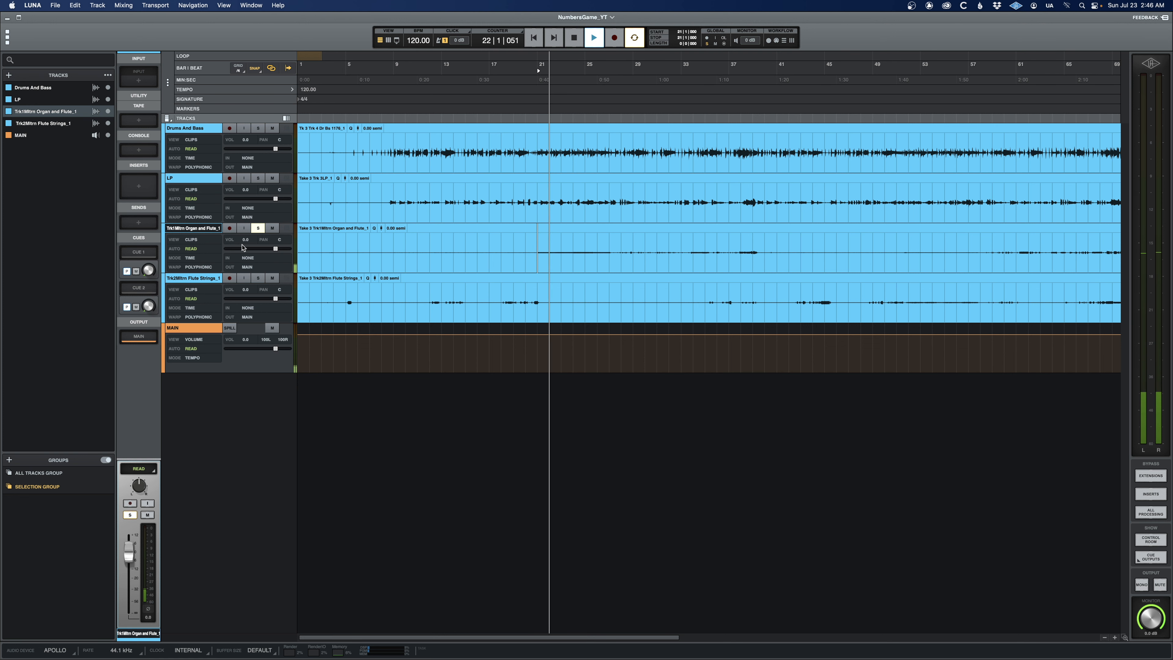
{"action": "key", "text": "space"}
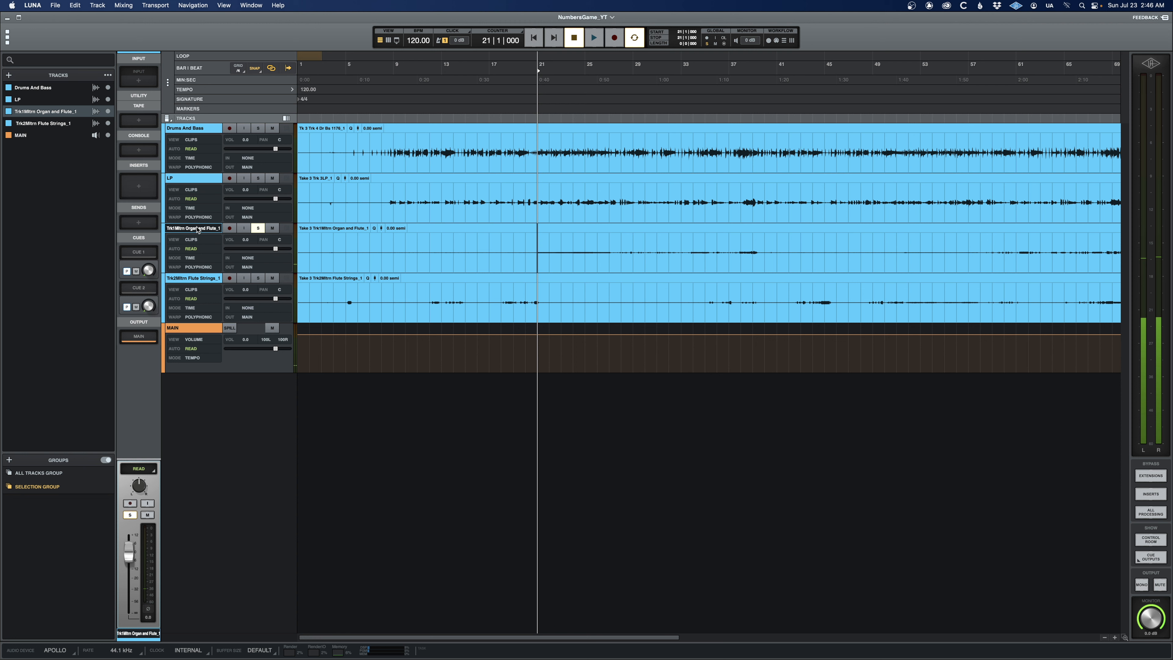
{"action": "double_click", "coordinate": [198, 229]}
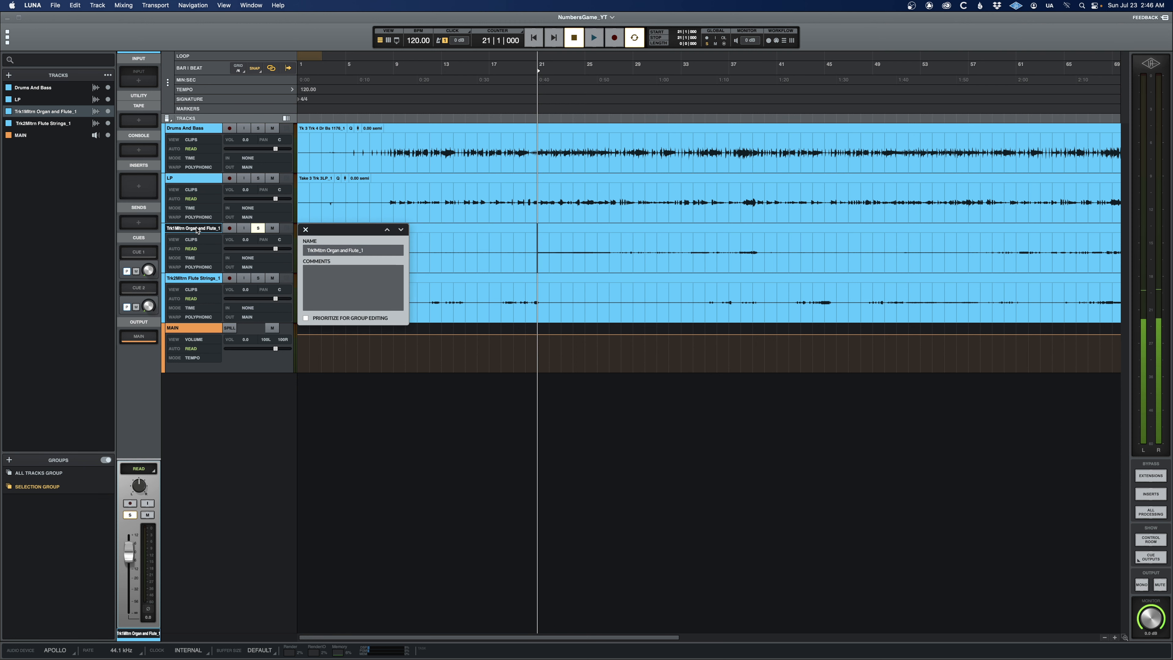
{"action": "left_click", "coordinate": [199, 279]}
{"action": "left_click", "coordinate": [198, 229]}
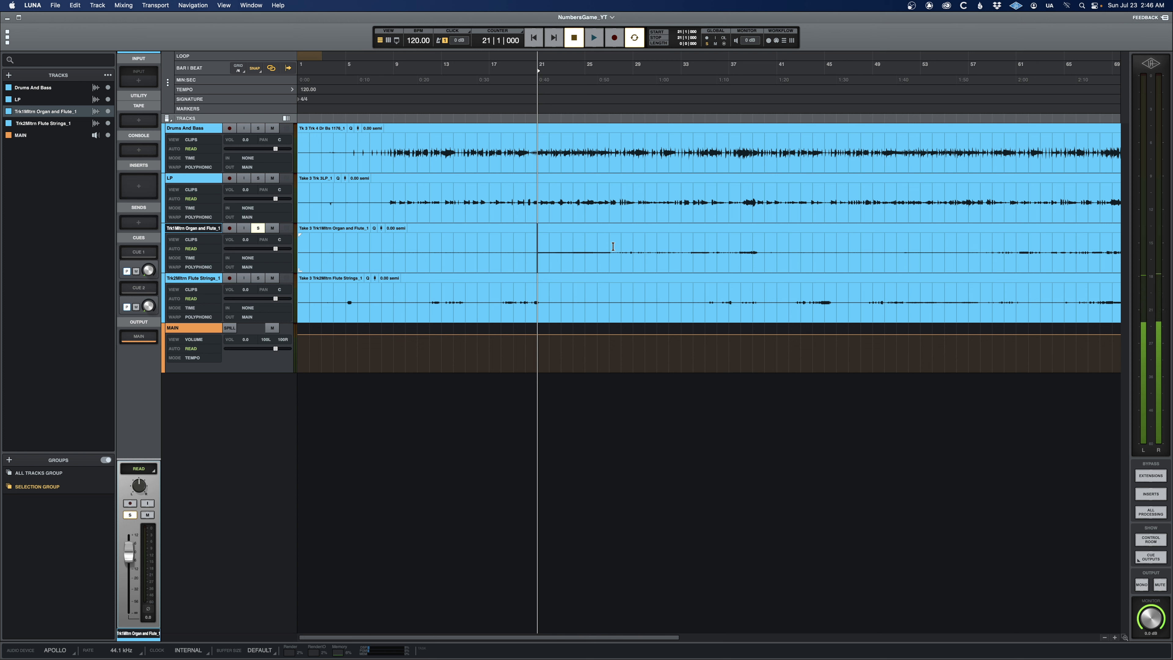
Play the soloed Organ and Flute track from bar 38 to check its level.
{"action": "left_click", "coordinate": [588, 245]}
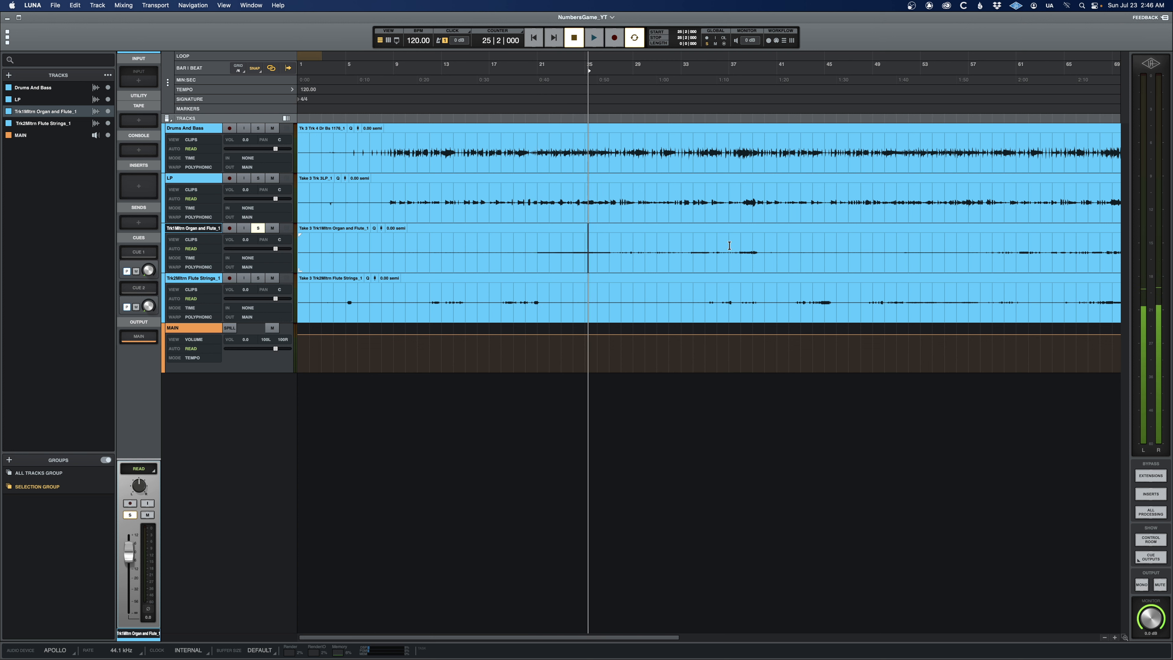
{"action": "left_click", "coordinate": [738, 243]}
{"action": "key", "text": "space"}
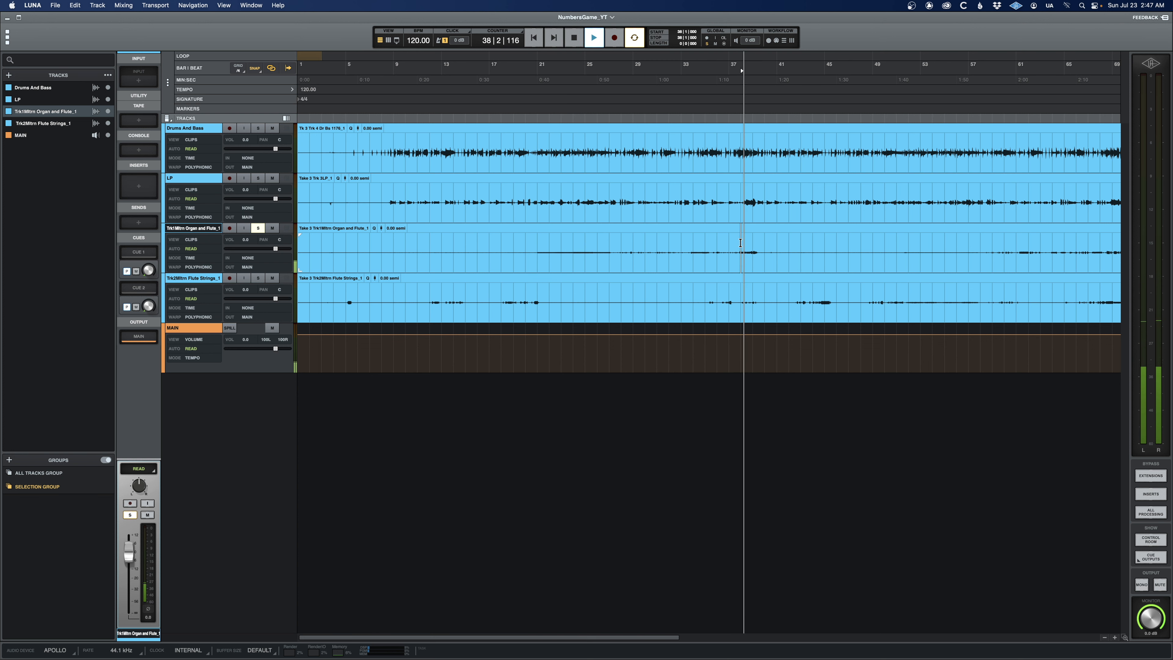
{"action": "key", "text": "space"}
Raise the Organ and Flute clip's gain to 10.5 dB and play the louder clip from bar 38.
{"action": "left_click", "coordinate": [381, 228]}
{"action": "left_click_drag", "start_coordinate": [381, 228], "coordinate": [382, 213]}
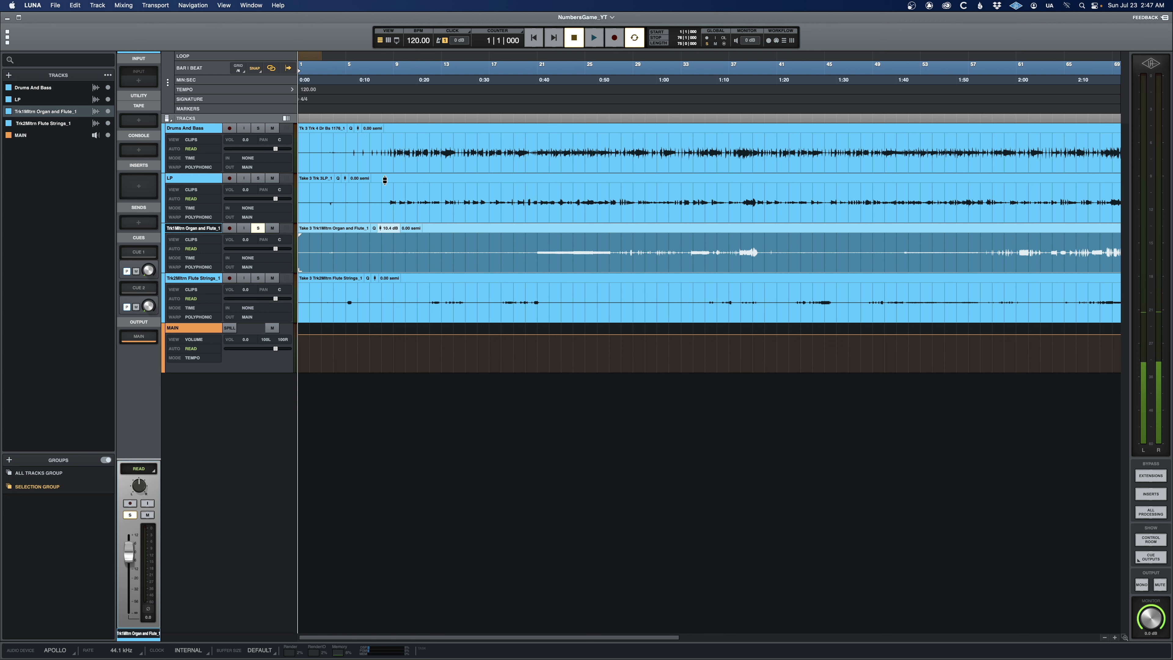
{"action": "left_click", "coordinate": [746, 252]}
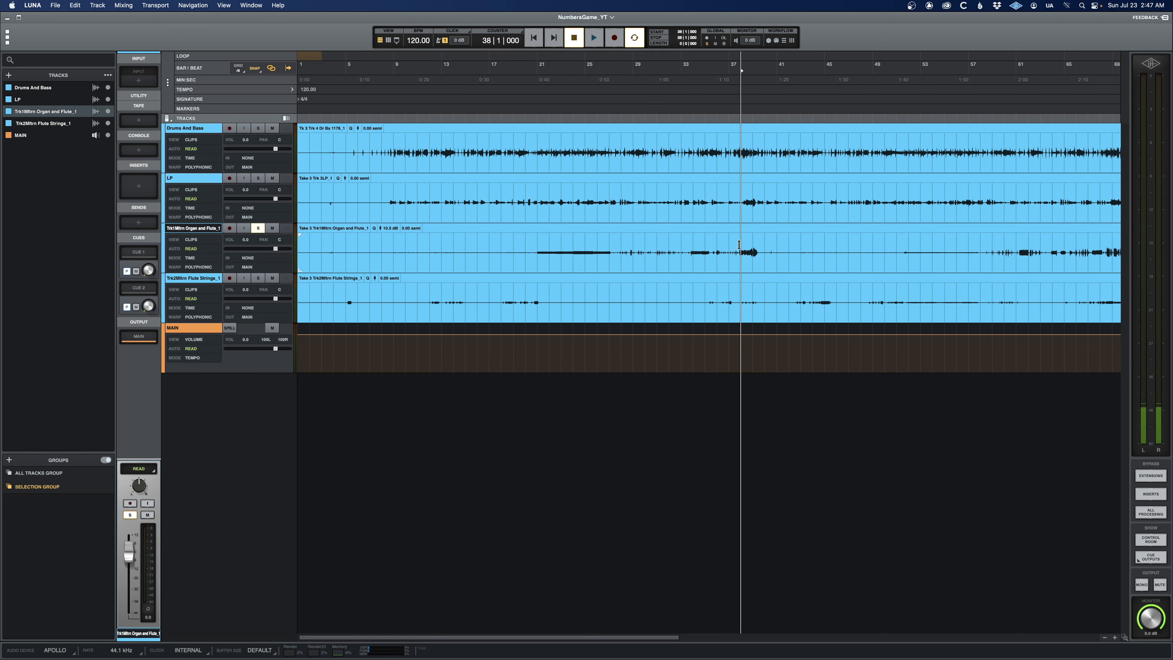
{"action": "key", "text": "space"}
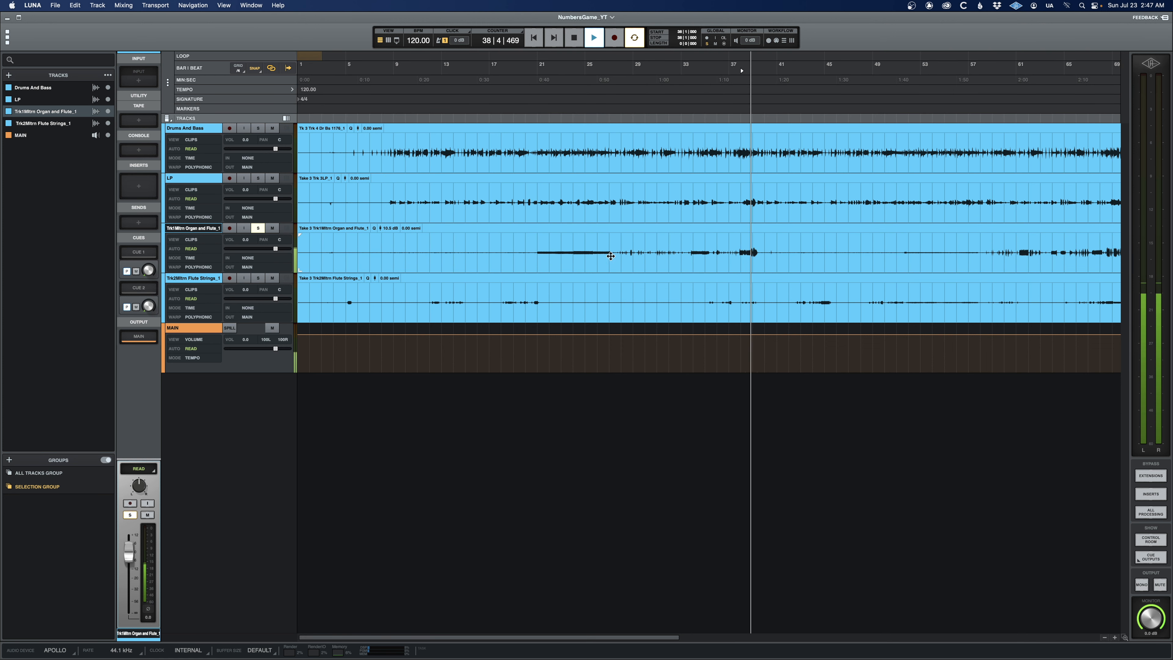
{"action": "key", "text": "space"}
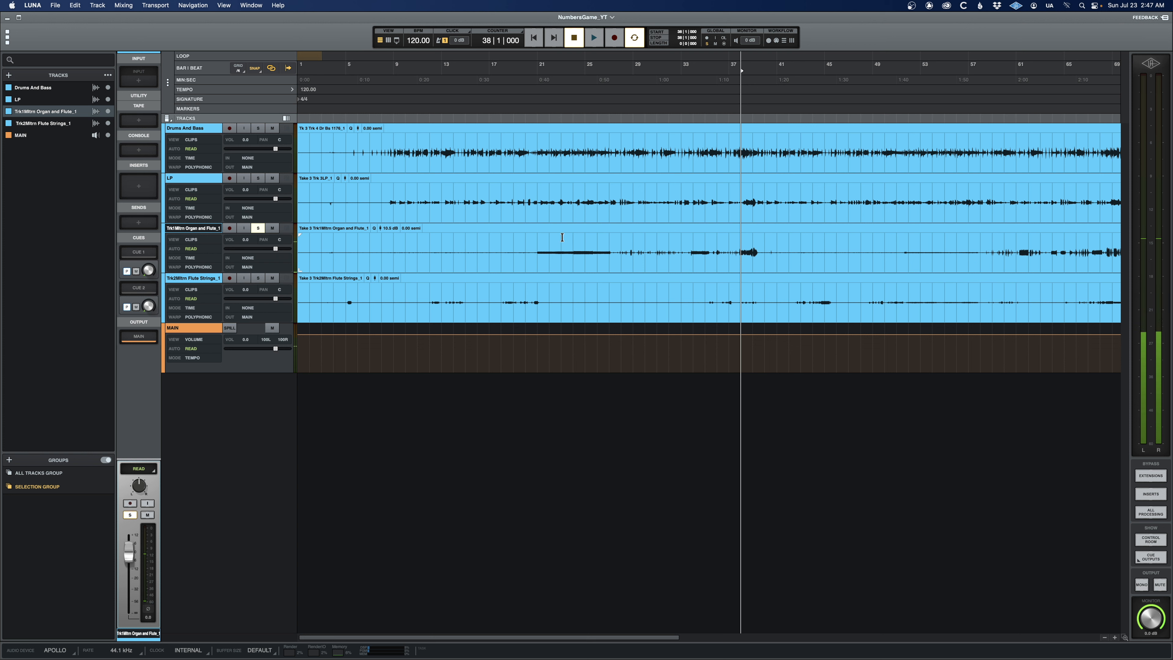
Play the boosted Organ and Flute track from bar 21 and turn off its solo.
{"action": "left_click", "coordinate": [540, 239]}
{"action": "key", "text": "space"}
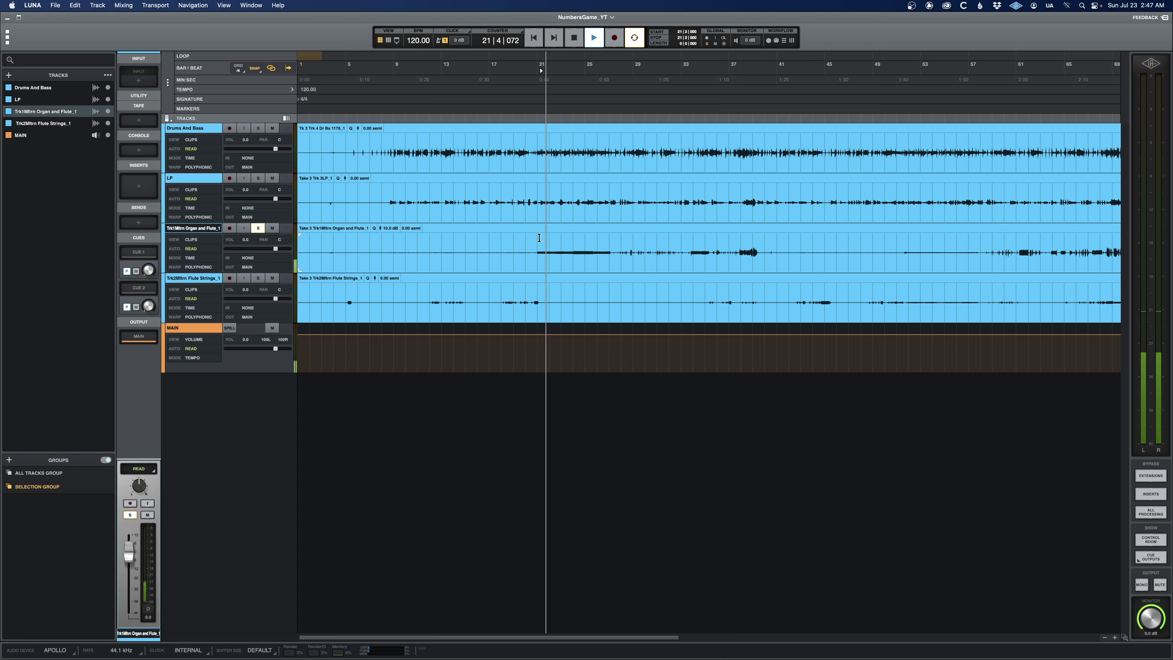
{"action": "key", "text": "space"}
{"action": "left_click", "coordinate": [258, 228]}
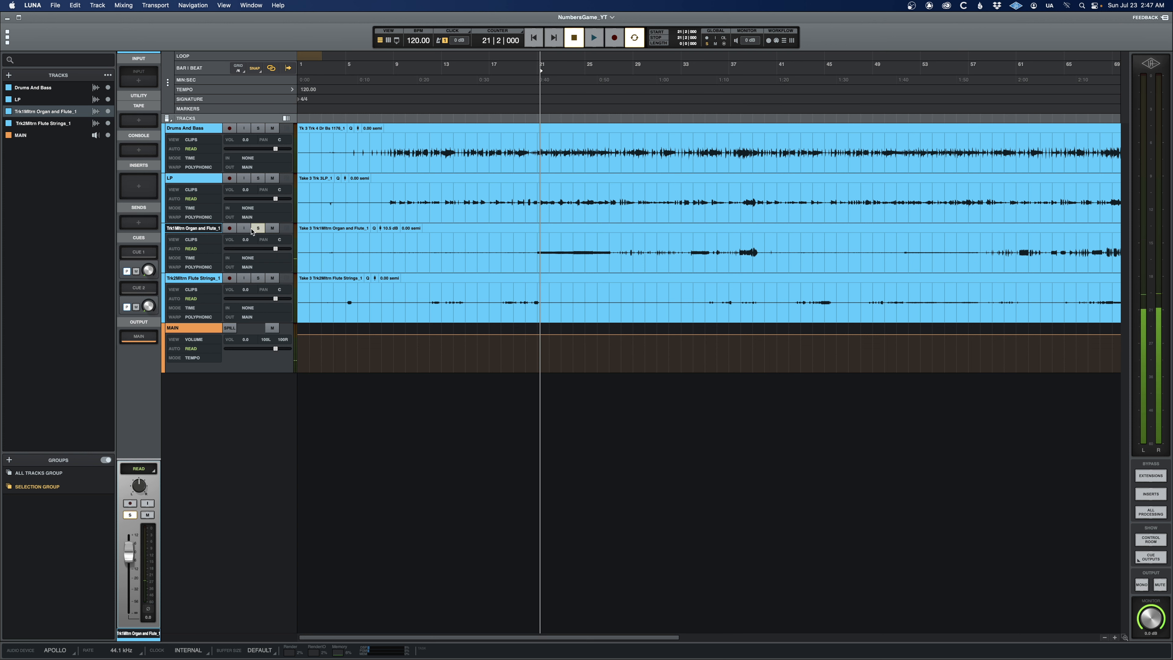
{"action": "left_click", "coordinate": [257, 228]}
Select the Organ and Flute passage from bar 21 to about bar 27, play it with all tracks and clear the selection.
{"action": "left_click_drag", "start_coordinate": [538, 245], "coordinate": [610, 245]}
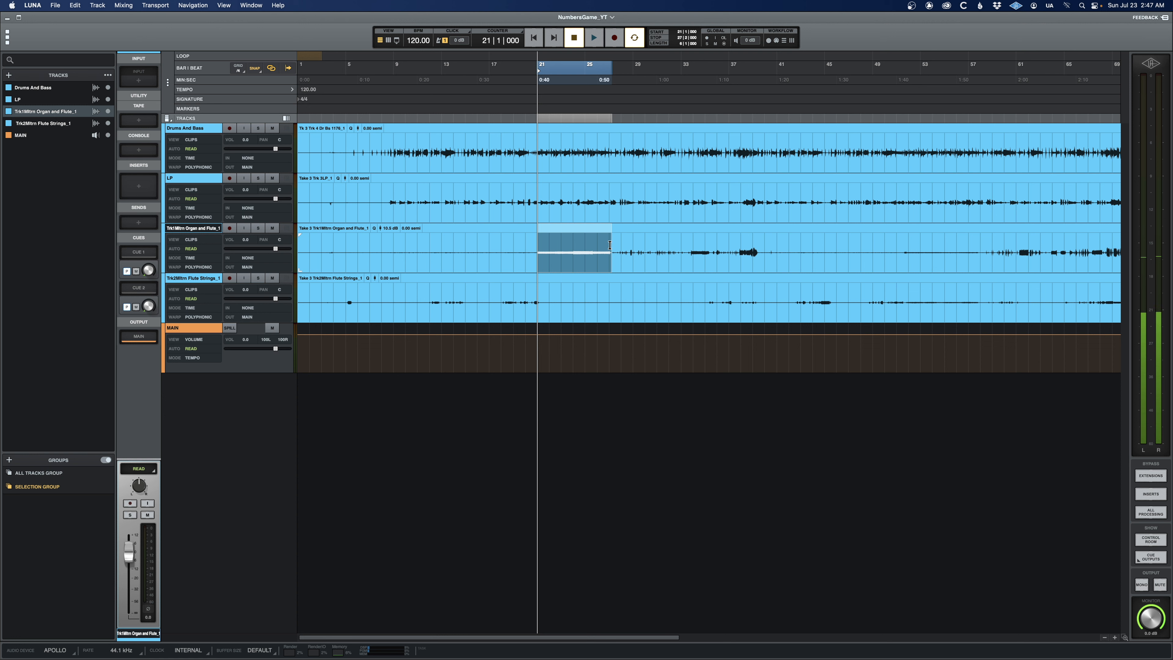
{"action": "key", "text": "space"}
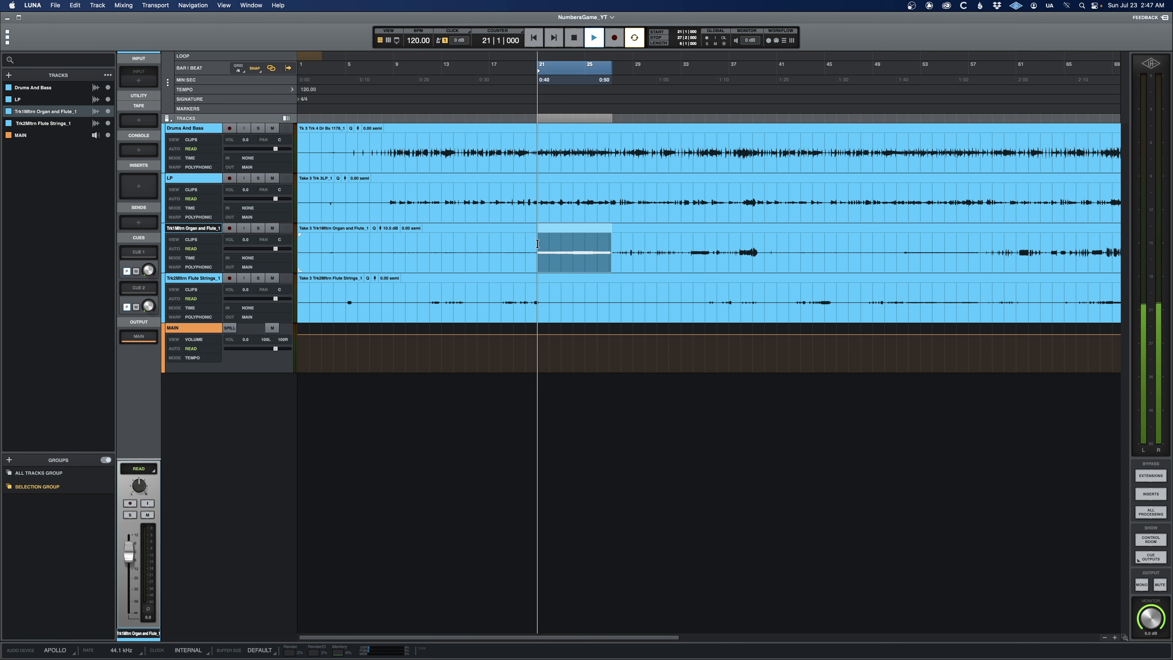
{"action": "key", "text": "space"}
{"action": "left_click", "coordinate": [656, 247]}
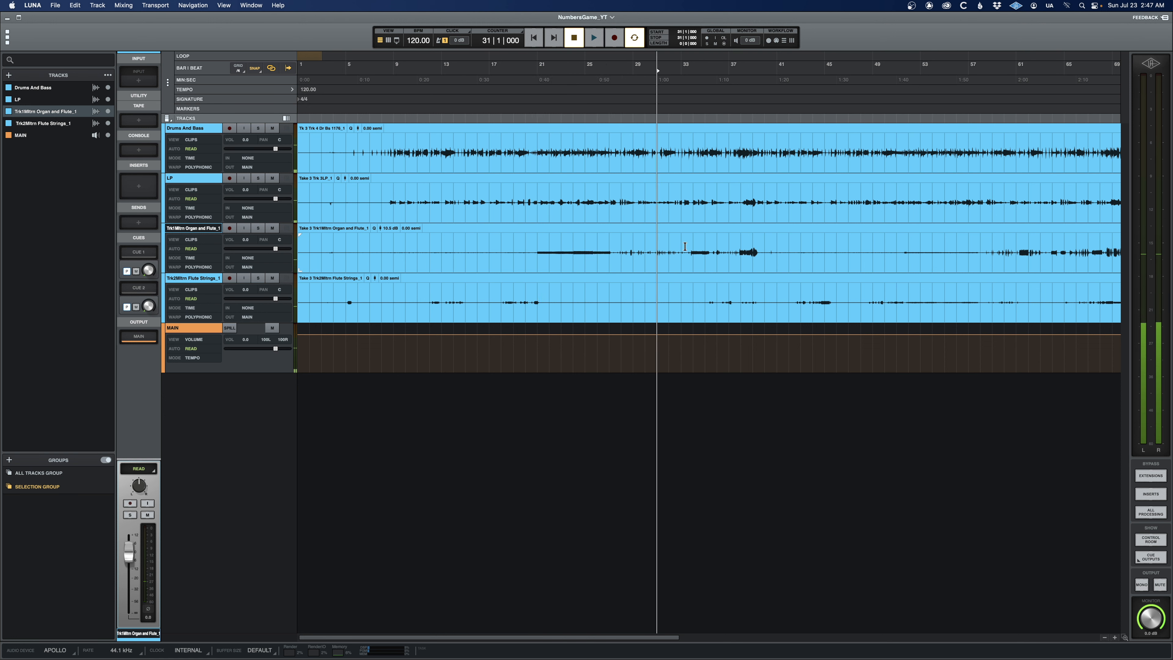
{"action": "left_click_drag", "start_coordinate": [689, 247], "coordinate": [711, 246]}
{"action": "left_click", "coordinate": [502, 245]}
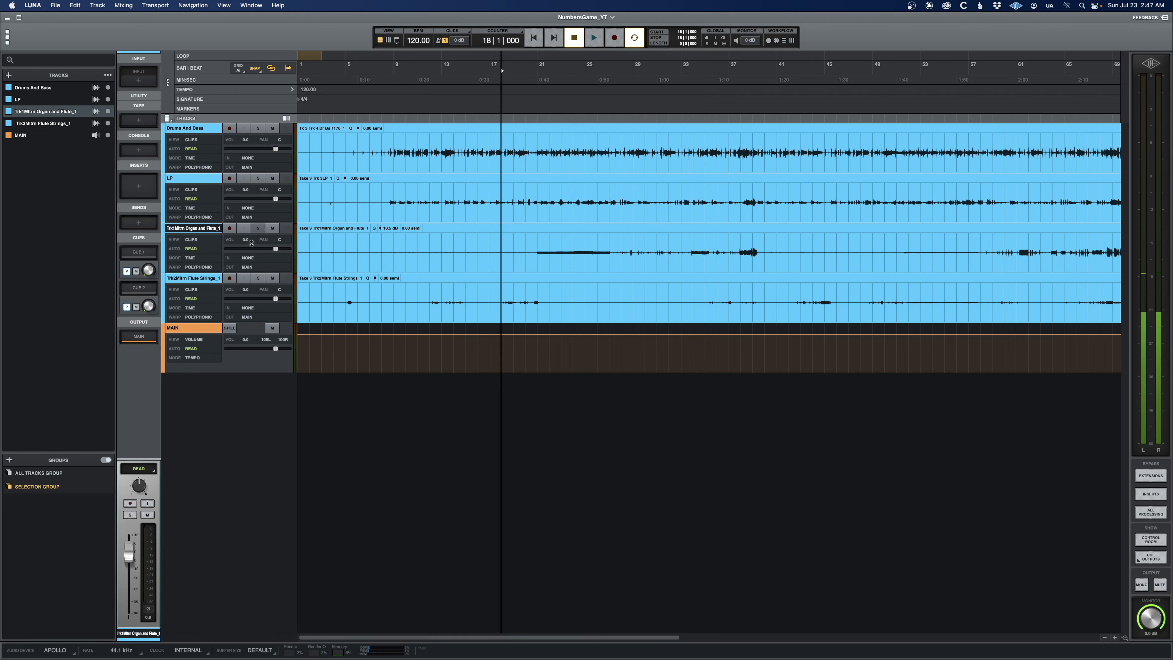
Solo the Flute Strings track and play it from bar 12.
{"action": "left_click", "coordinate": [210, 279]}
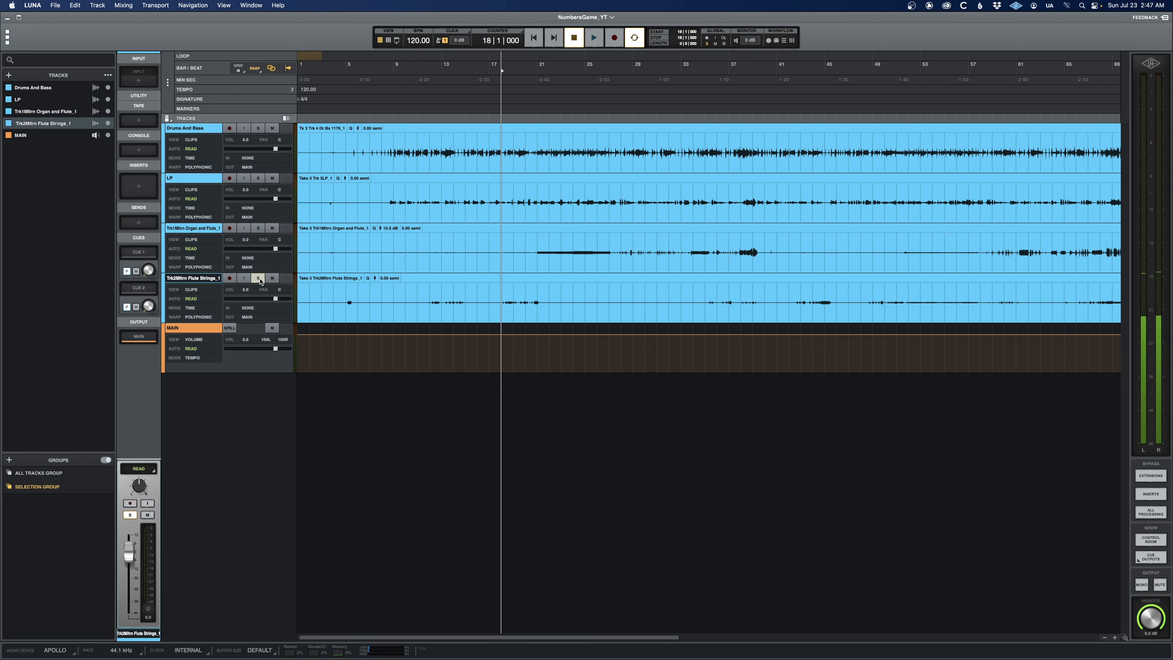
{"action": "left_click", "coordinate": [430, 301]}
{"action": "key", "text": "space"}
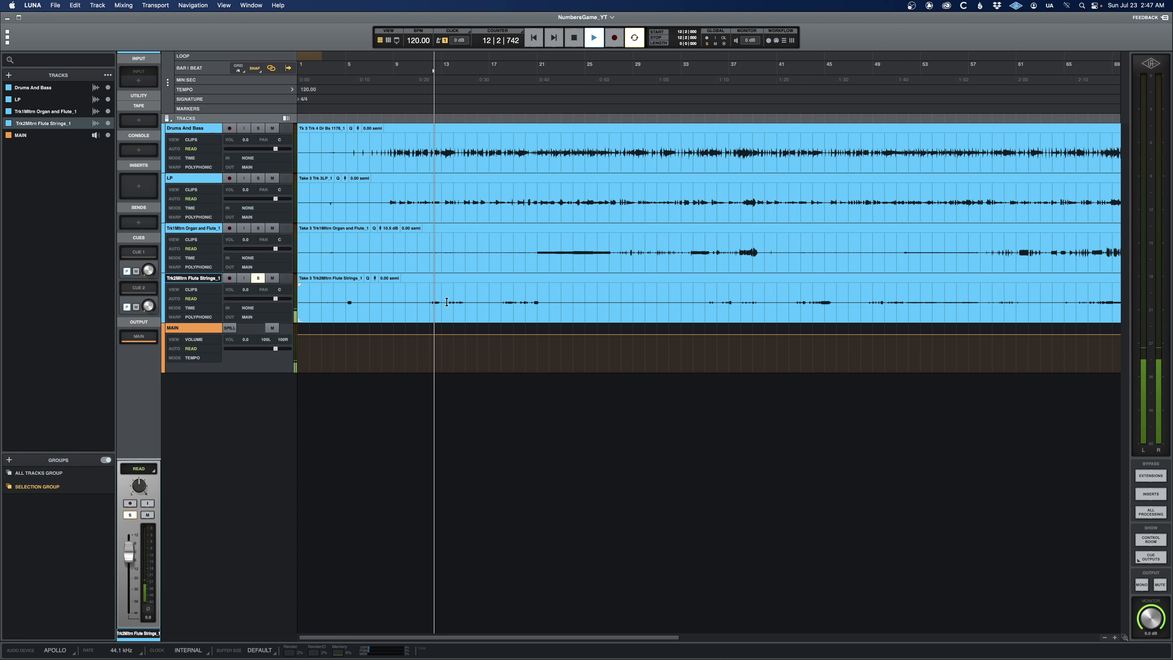
{"action": "key", "text": "space"}
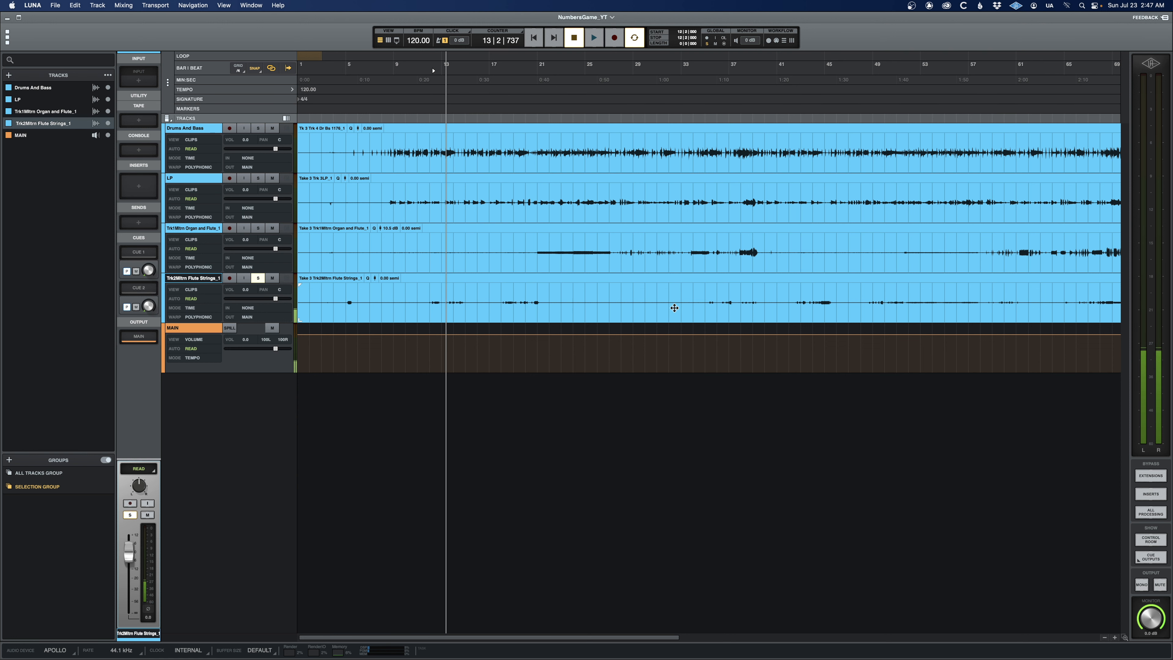
Turn off the Flute Strings solo and move the playhead to bar 52 to inspect that passage.
{"action": "left_click", "coordinate": [259, 281]}
{"action": "left_click", "coordinate": [707, 293]}
{"action": "left_click", "coordinate": [891, 295]}
{"action": "left_click", "coordinate": [911, 294]}
{"action": "left_click", "coordinate": [908, 294]}
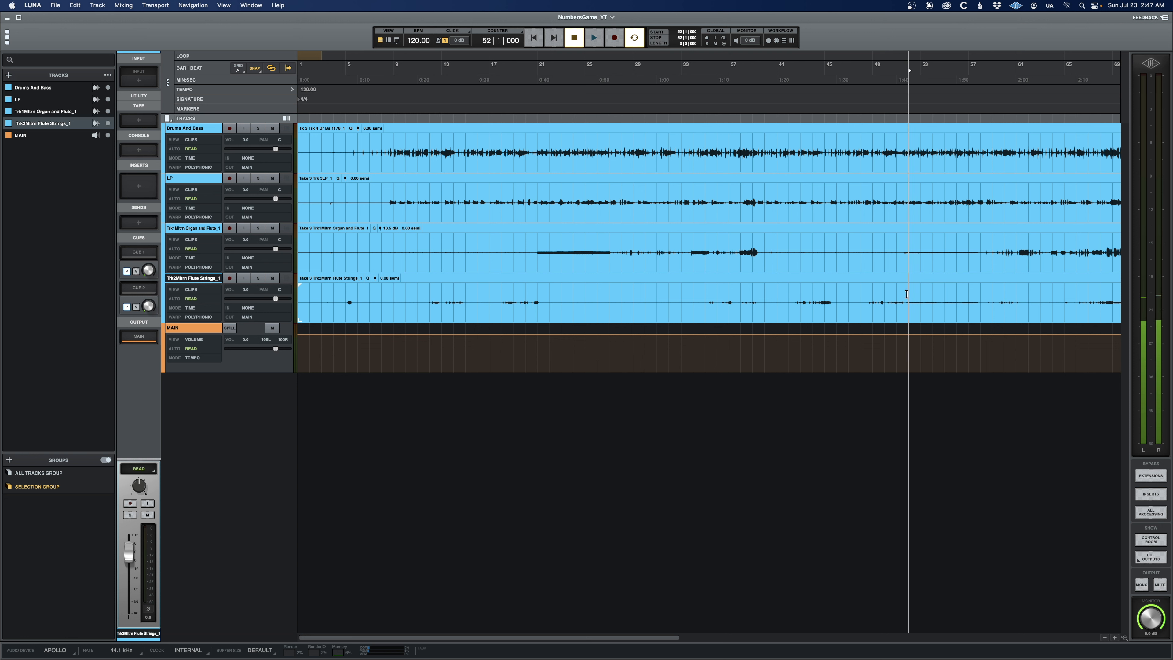
{"action": "left_click", "coordinate": [259, 278]}
{"action": "scroll", "coordinate": [352, 262], "scroll_direction": "right", "scroll_amount": 2}
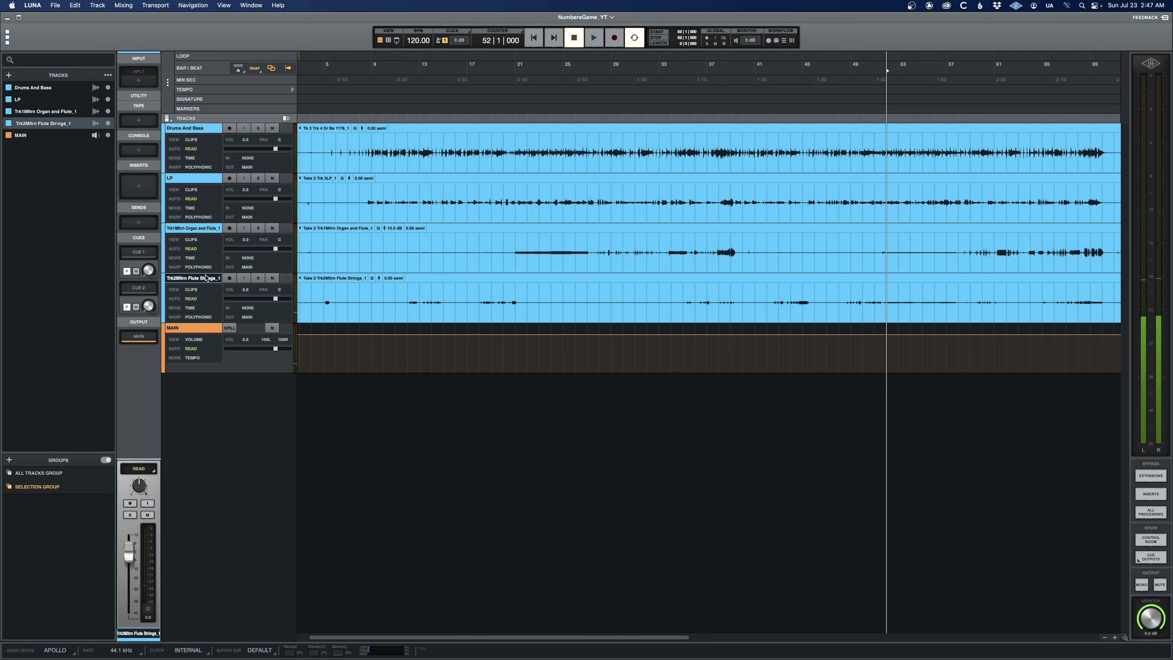
{"action": "scroll", "coordinate": [507, 300], "scroll_direction": "left", "scroll_amount": 2}
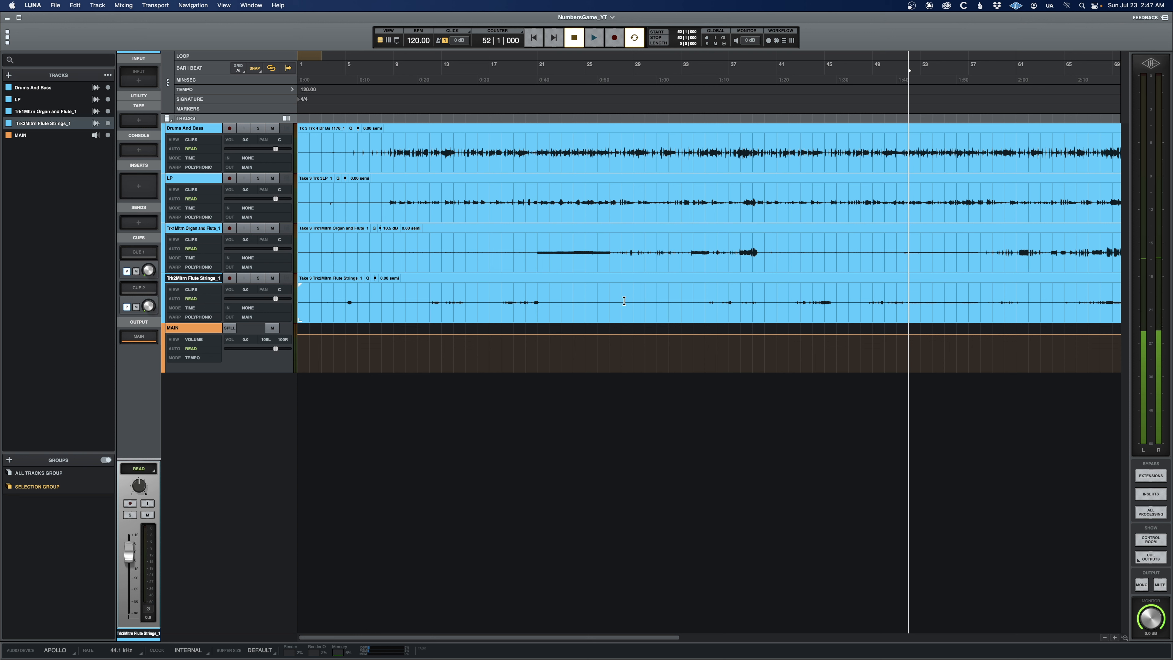
Mark the Flute Strings passages from bar 10 to about bar 23 and at bar 16, and return the playhead to bar 10.
{"action": "left_click_drag", "start_coordinate": [406, 295], "coordinate": [568, 294]}
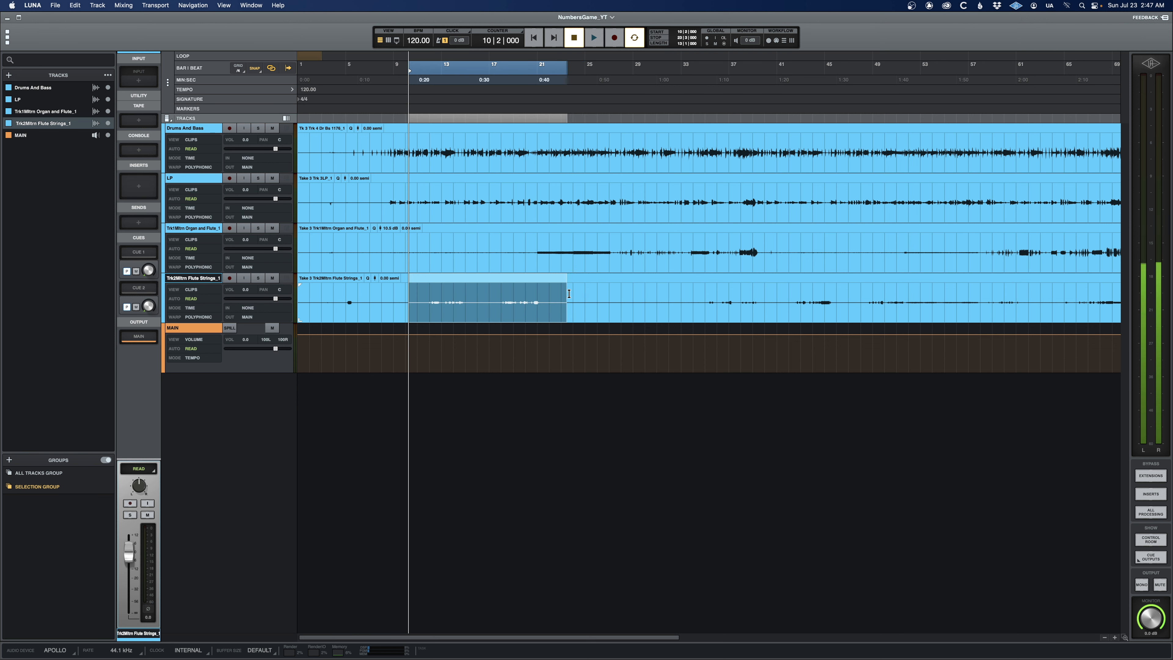
{"action": "left_click", "coordinate": [396, 291]}
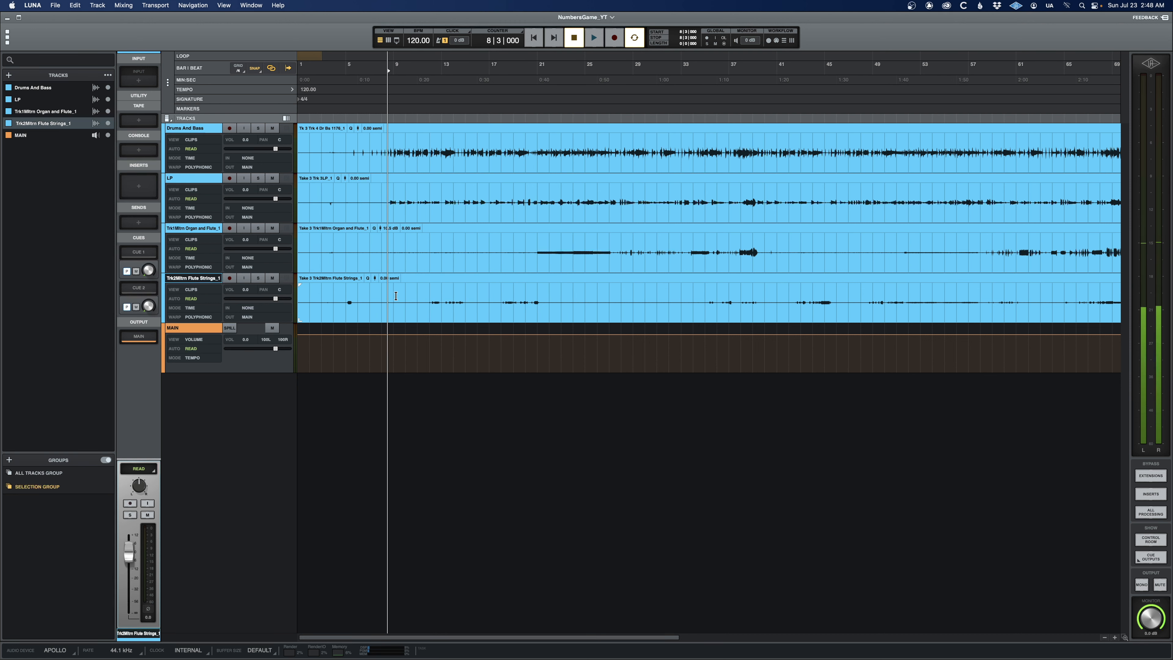
{"action": "left_click_drag", "start_coordinate": [414, 298], "coordinate": [474, 298]}
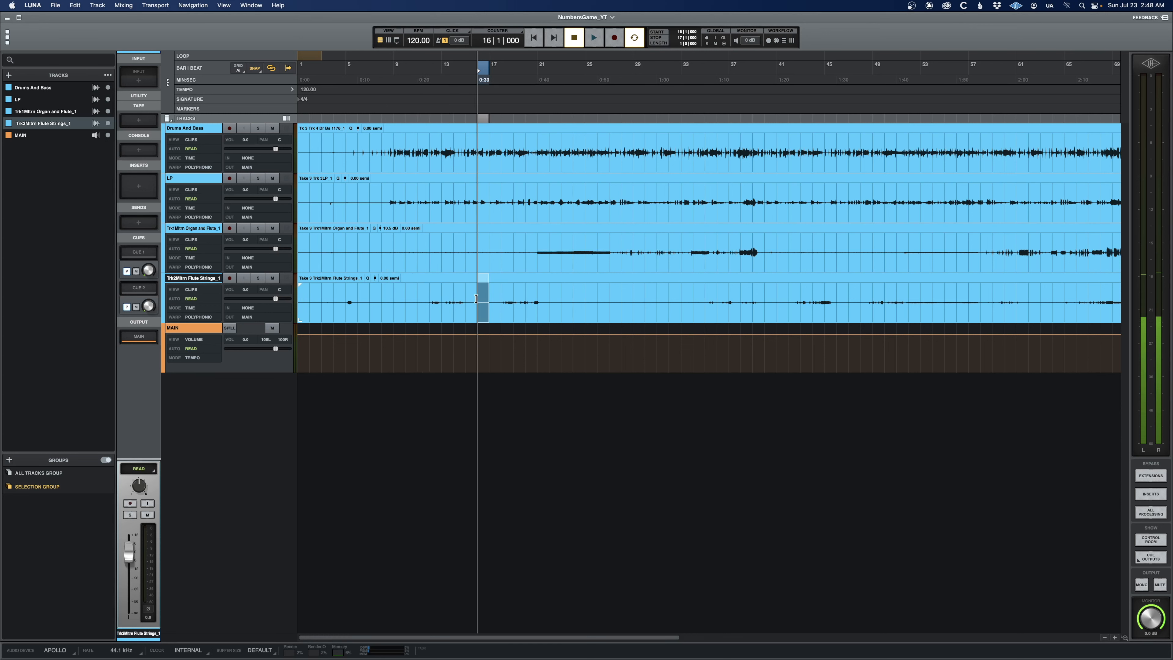
{"action": "left_click", "coordinate": [414, 297]}
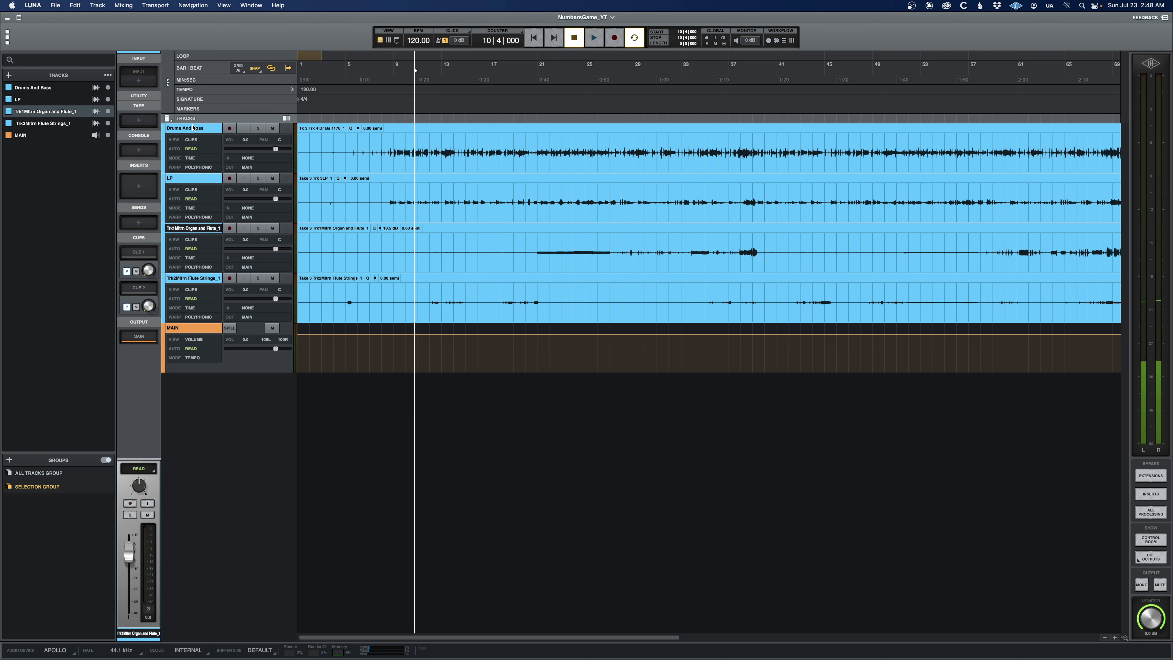
Color the Drums And Bass track tan, LP lavender, Organ and Flute purple and Flute Strings light green.
{"action": "left_click", "coordinate": [9, 87]}
{"action": "left_click", "coordinate": [71, 122]}
{"action": "left_click", "coordinate": [27, 248]}
{"action": "left_click", "coordinate": [42, 150]}
{"action": "left_click", "coordinate": [33, 260]}
{"action": "left_click", "coordinate": [38, 134]}
{"action": "left_click", "coordinate": [32, 272]}
{"action": "left_click", "coordinate": [38, 133]}
{"action": "left_click", "coordinate": [45, 120]}
{"action": "left_click", "coordinate": [78, 127]}
{"action": "left_click", "coordinate": [81, 144]}
Play the session from bar 21 with the Organ and Flute track selected, and close the color picker.
{"action": "left_click", "coordinate": [195, 228]}
{"action": "left_click", "coordinate": [537, 242]}
{"action": "key", "text": "space"}
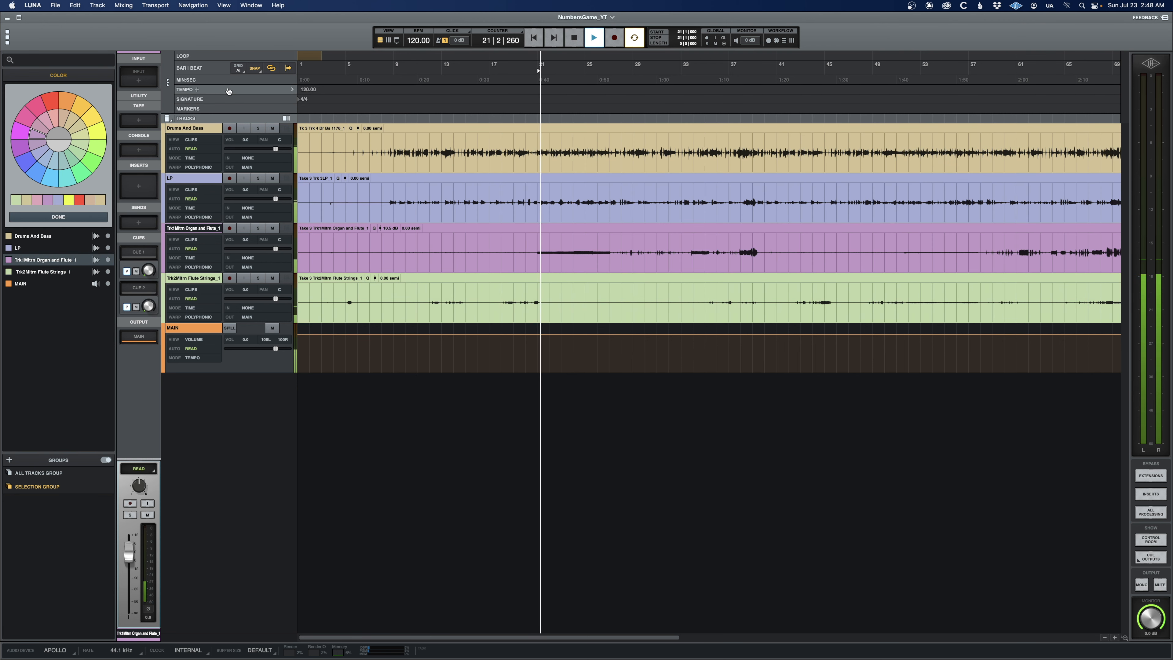
{"action": "key", "text": "space"}
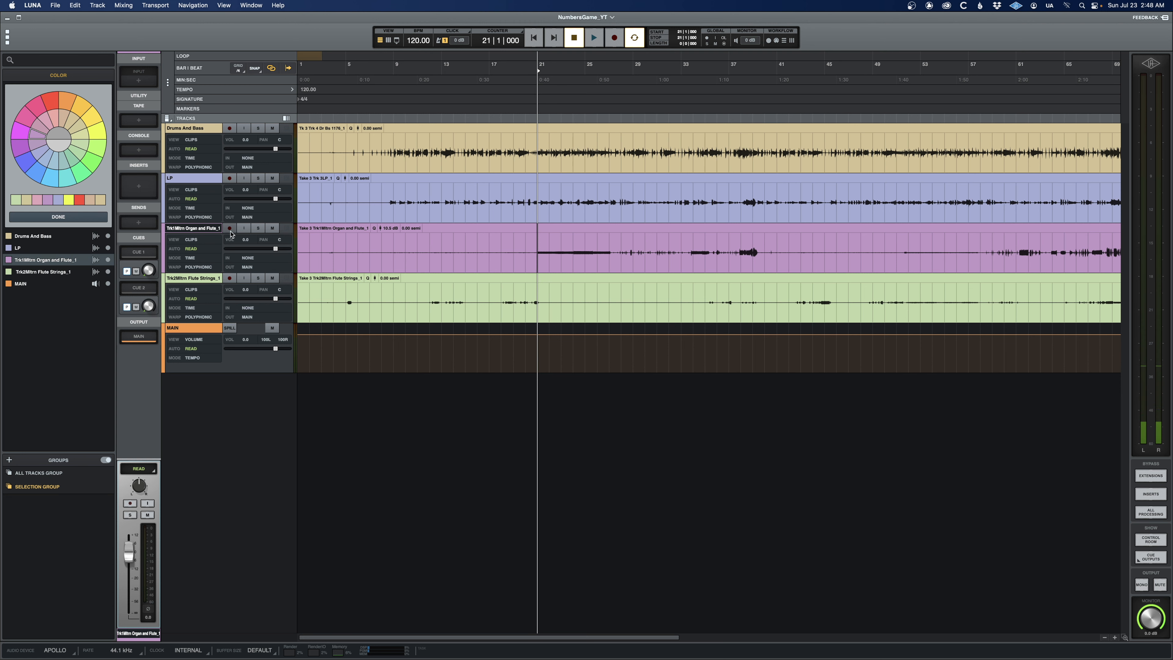
{"action": "left_click", "coordinate": [62, 218]}
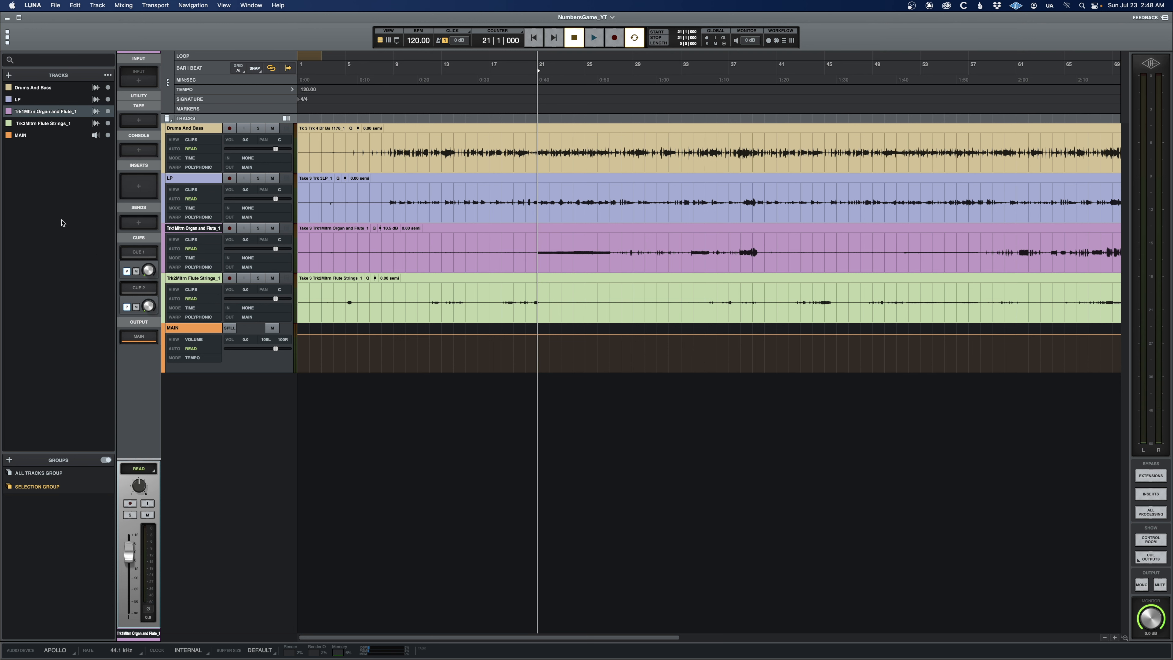
Select the Drums And Bass track, place the playhead at bar 8 and hide the cues section of its channel strip.
{"action": "left_click", "coordinate": [199, 129]}
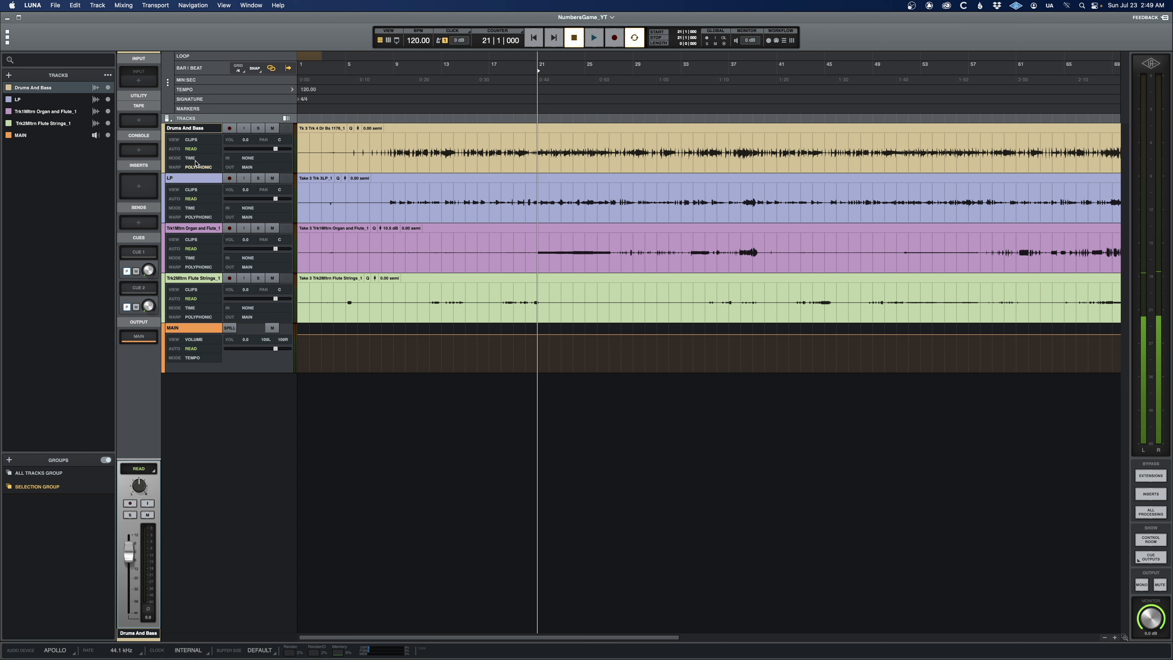
{"action": "left_click", "coordinate": [392, 144]}
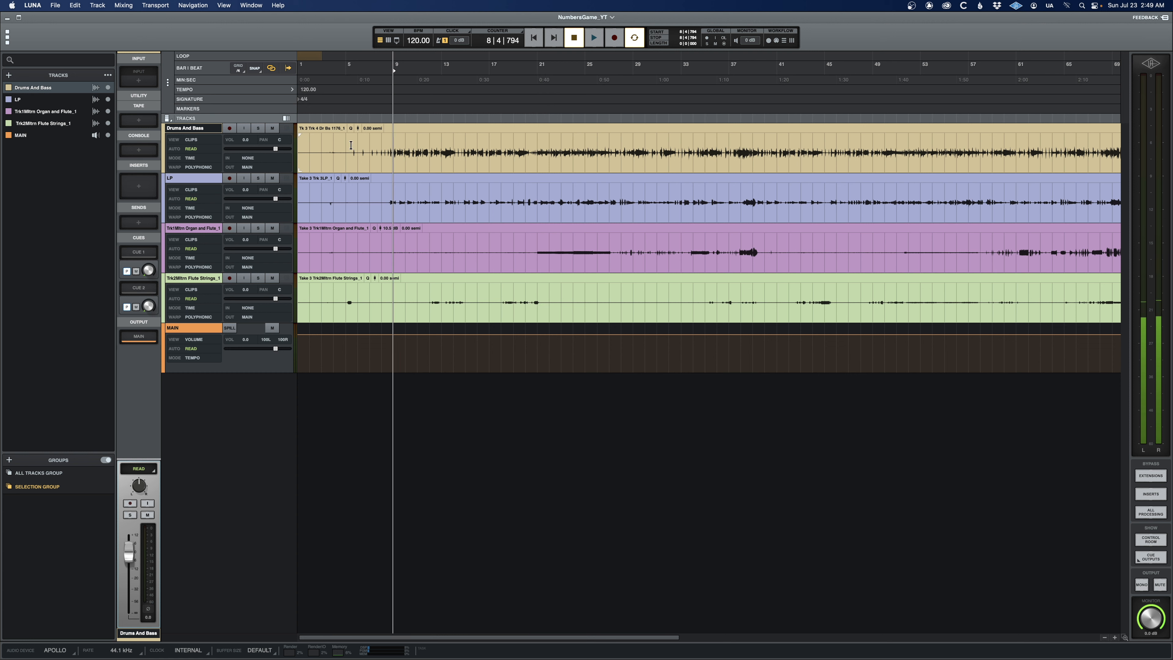
{"action": "right_click", "coordinate": [137, 68]}
{"action": "left_click", "coordinate": [137, 91]}
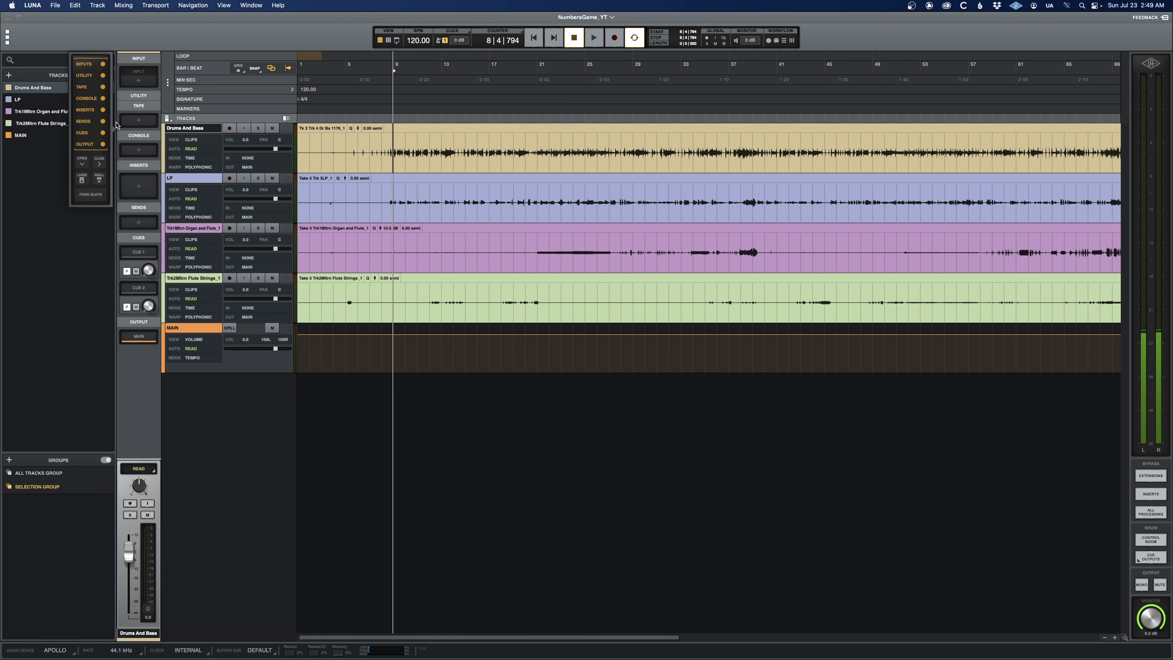
{"action": "left_click", "coordinate": [105, 134]}
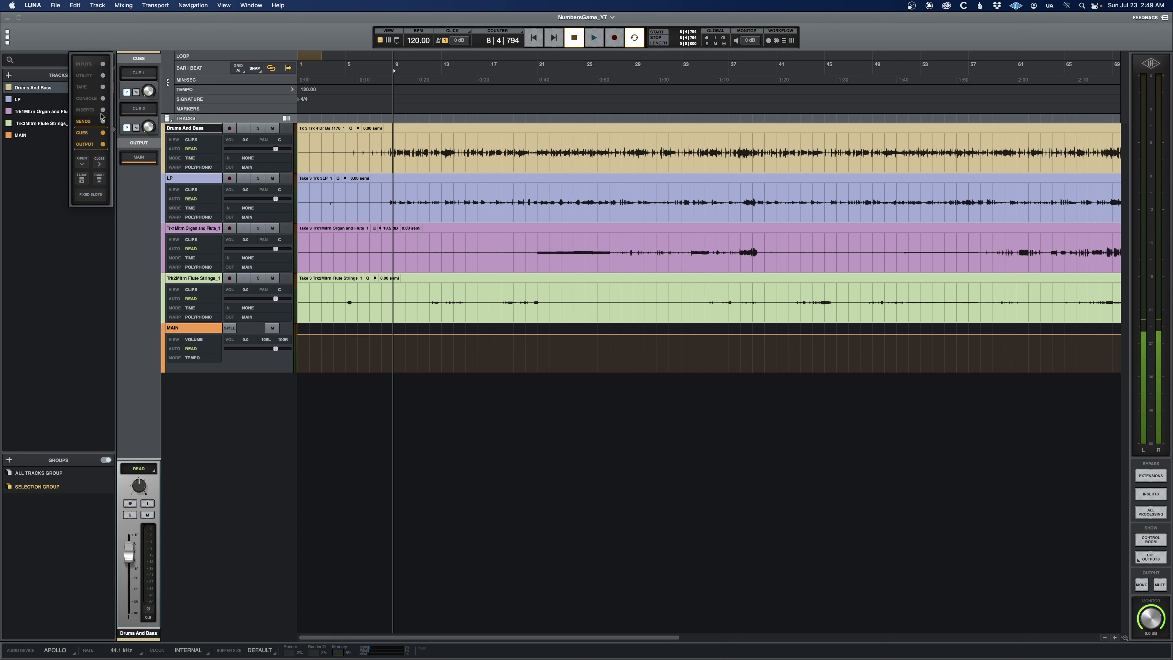
{"action": "left_click", "coordinate": [101, 65]}
Insert the Waves VU Meter (m) on Drums And Bass and play the soloed track from bar 8 to check its level.
{"action": "left_click", "coordinate": [139, 185]}
{"action": "type", "text": "vu"}
{"action": "left_click", "coordinate": [40, 312]}
{"action": "left_click", "coordinate": [258, 128]}
{"action": "key", "text": "space"}
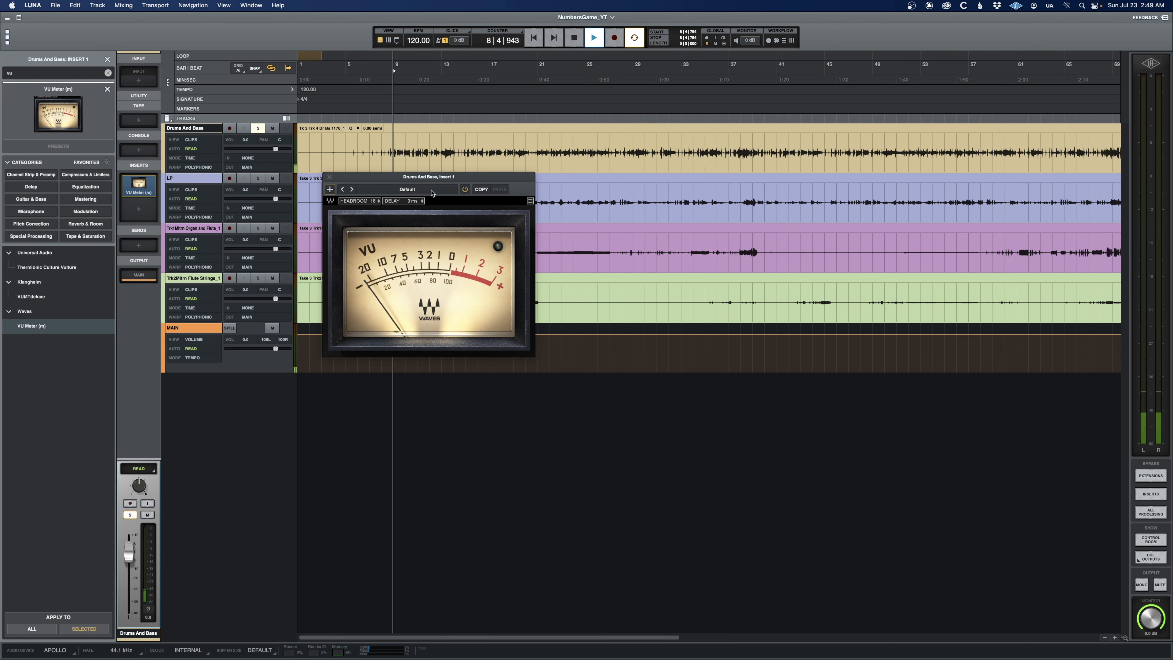
{"action": "left_click_drag", "start_coordinate": [464, 178], "coordinate": [598, 252]}
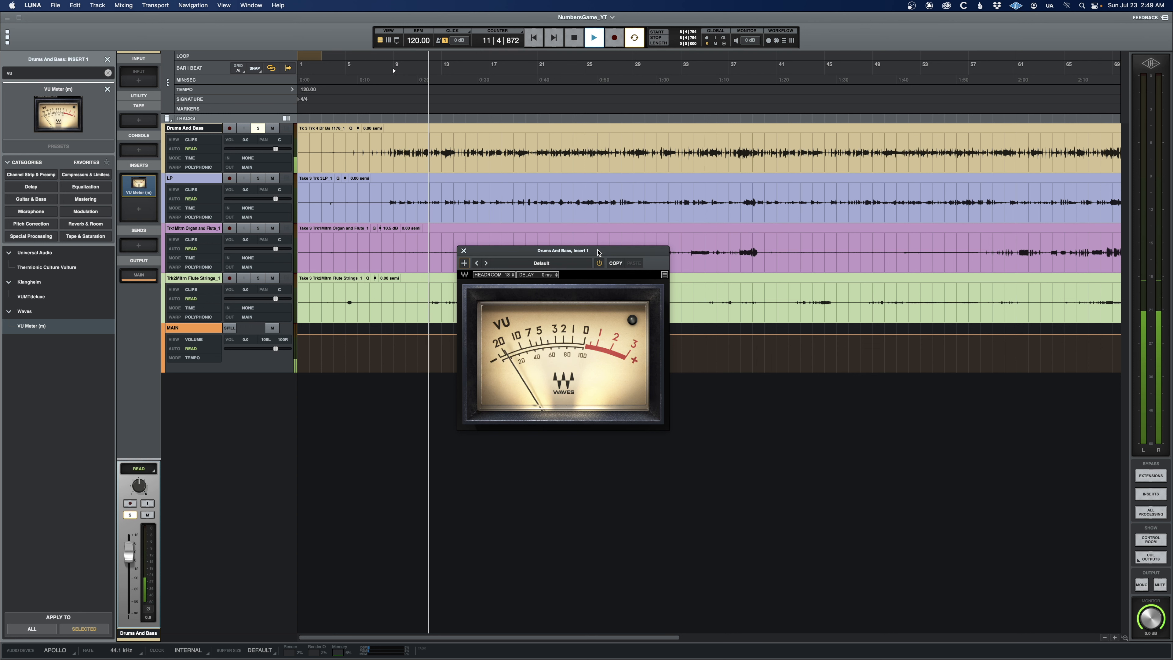
{"action": "left_click", "coordinate": [465, 252]}
{"action": "key", "text": "space"}
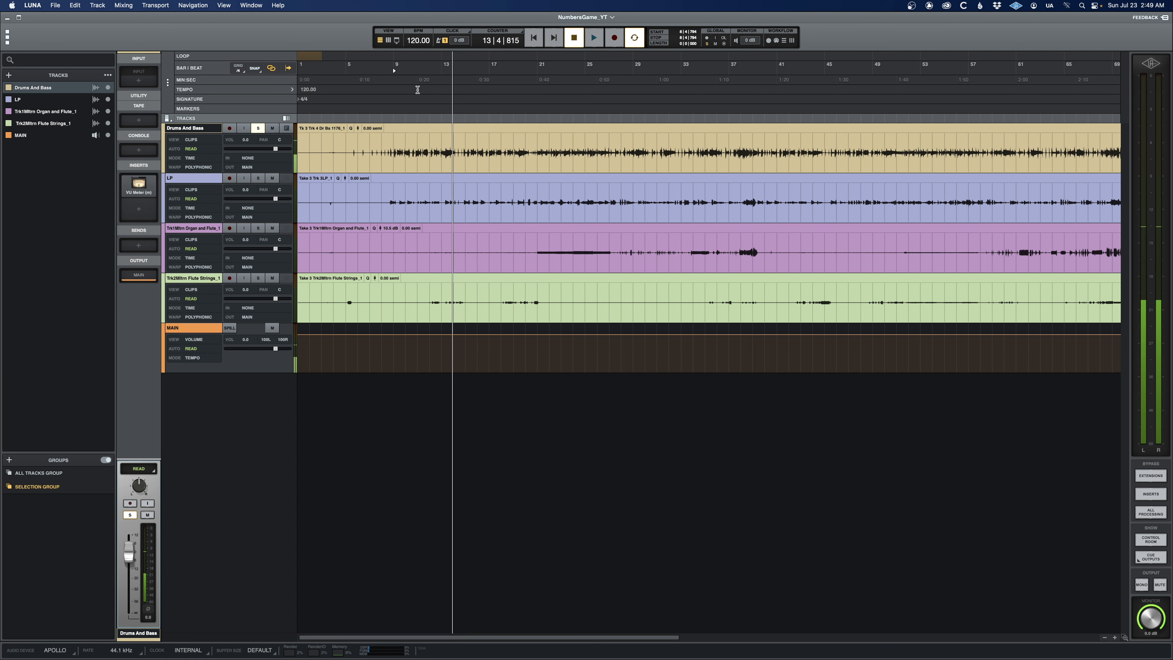
Insert the VU Meter (m) on the LP track instead of soloing Drums And Bass, and check LP's soloed level from bar 38.
{"action": "left_click", "coordinate": [258, 128]}
{"action": "left_click", "coordinate": [258, 178]}
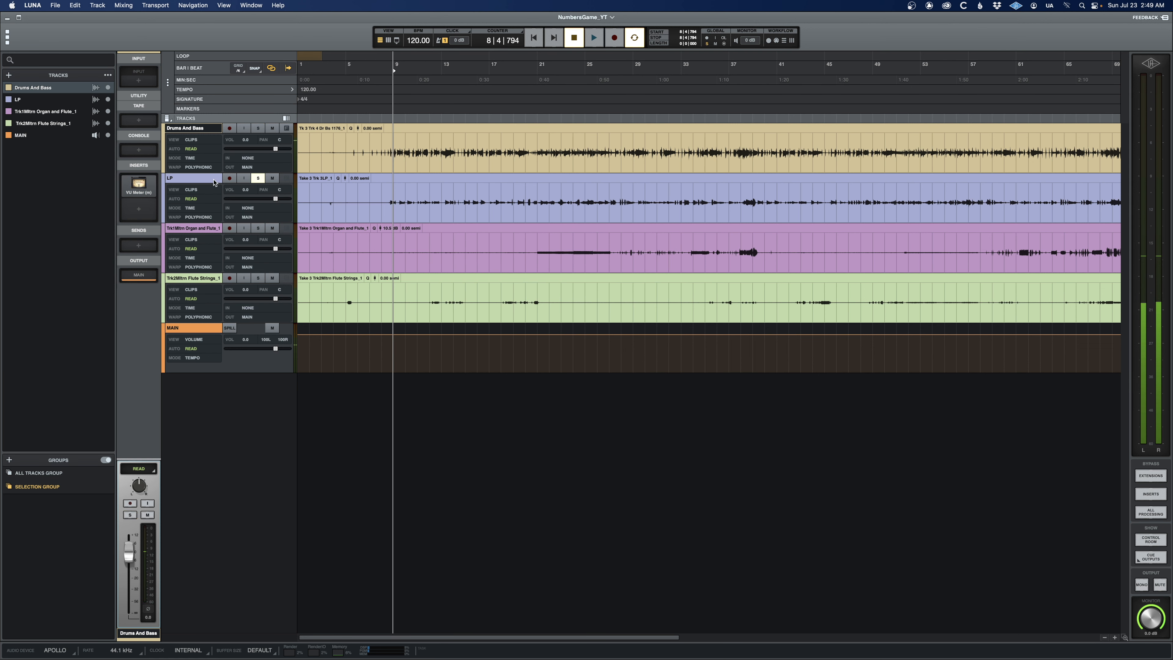
{"action": "left_click", "coordinate": [214, 181]}
{"action": "left_click", "coordinate": [142, 185]}
{"action": "type", "text": "vu"}
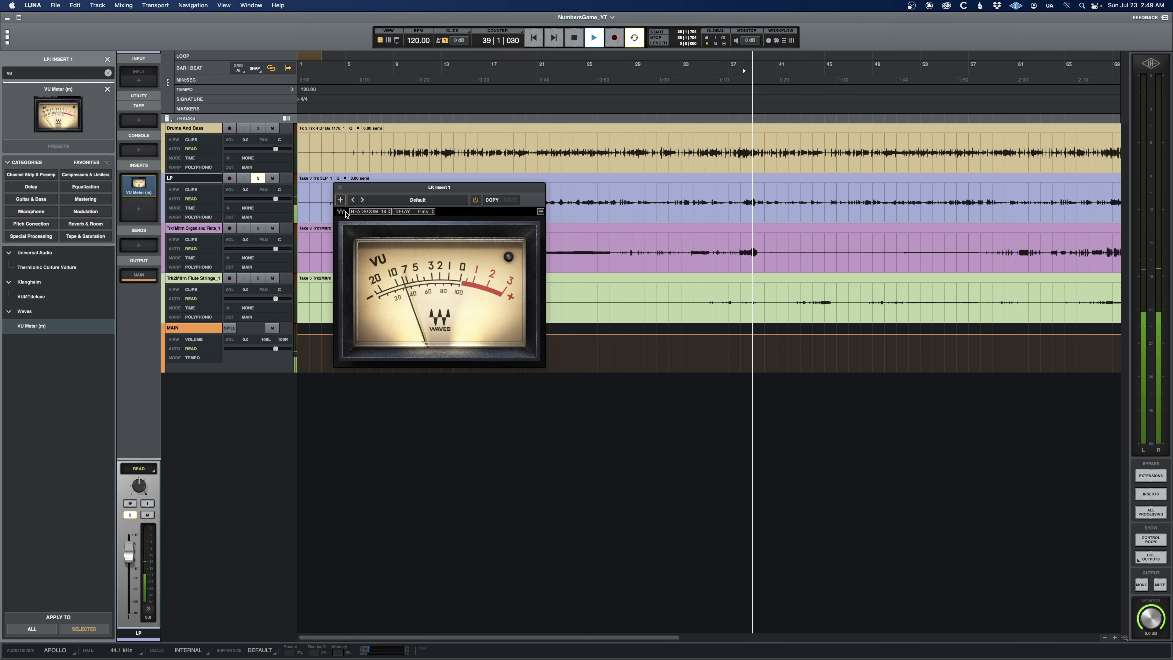
{"action": "left_click", "coordinate": [340, 187]}
{"action": "key", "text": "space"}
{"action": "left_click", "coordinate": [258, 178]}
Insert the VU Meter (m) on the Organ and Flute track and play it soloed from bar 38.
{"action": "left_click", "coordinate": [210, 229]}
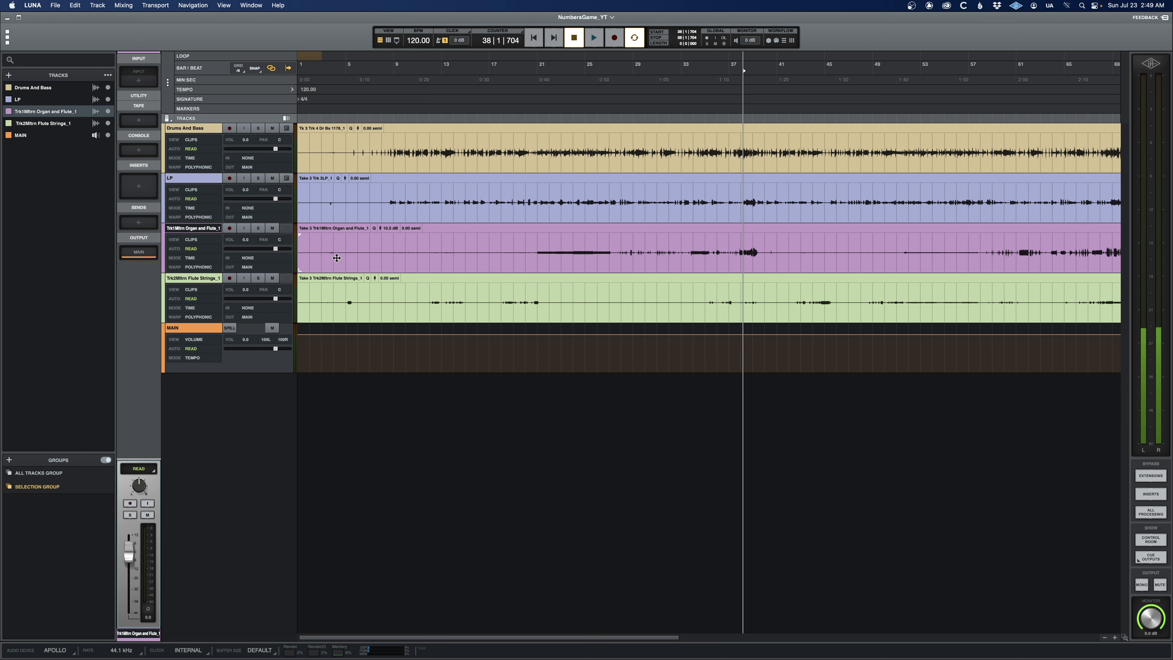
{"action": "left_click", "coordinate": [132, 183]}
{"action": "double_click", "coordinate": [31, 325]}
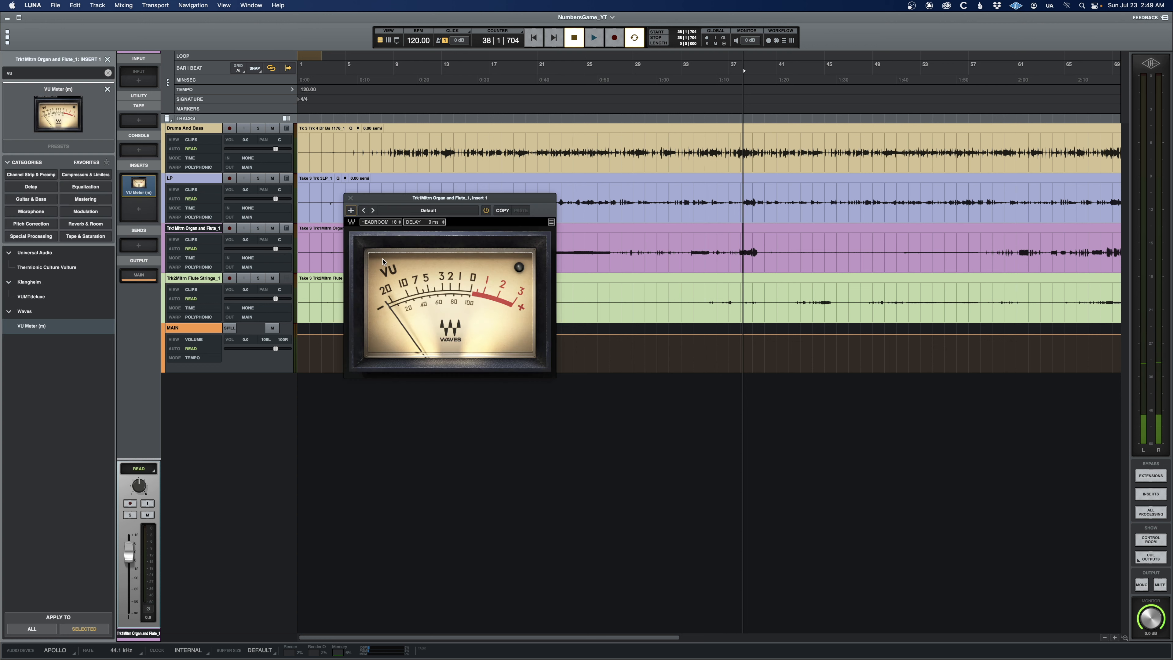
{"action": "left_click", "coordinate": [259, 229]}
{"action": "key", "text": "space"}
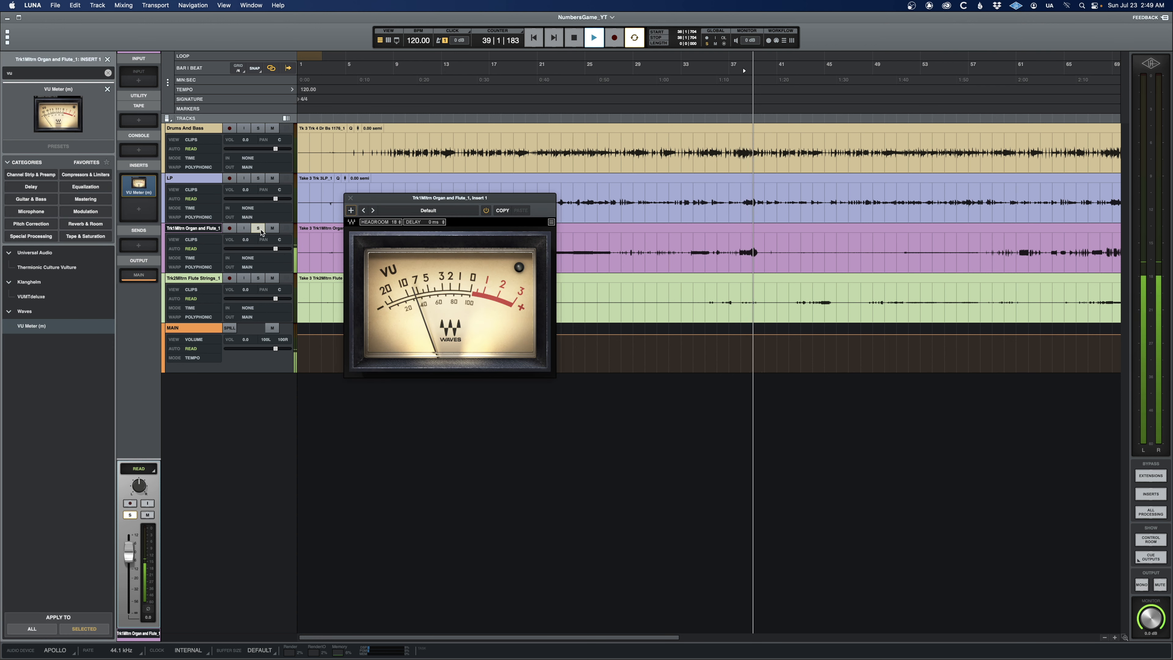
{"action": "key", "text": "space"}
{"action": "left_click", "coordinate": [349, 199]}
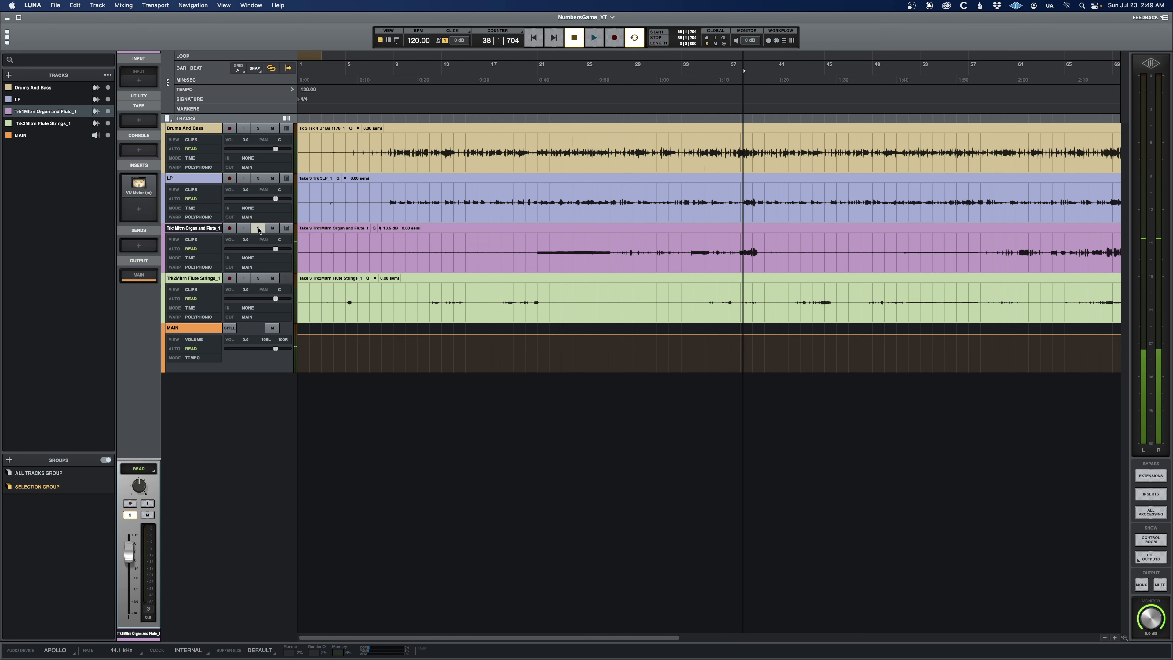
Raise the Flute Strings clip's gain to 8.1 dB and solo the Organ and Flute track for playback from about bar 20.
{"action": "left_click_drag", "start_coordinate": [374, 280], "coordinate": [375, 268]}
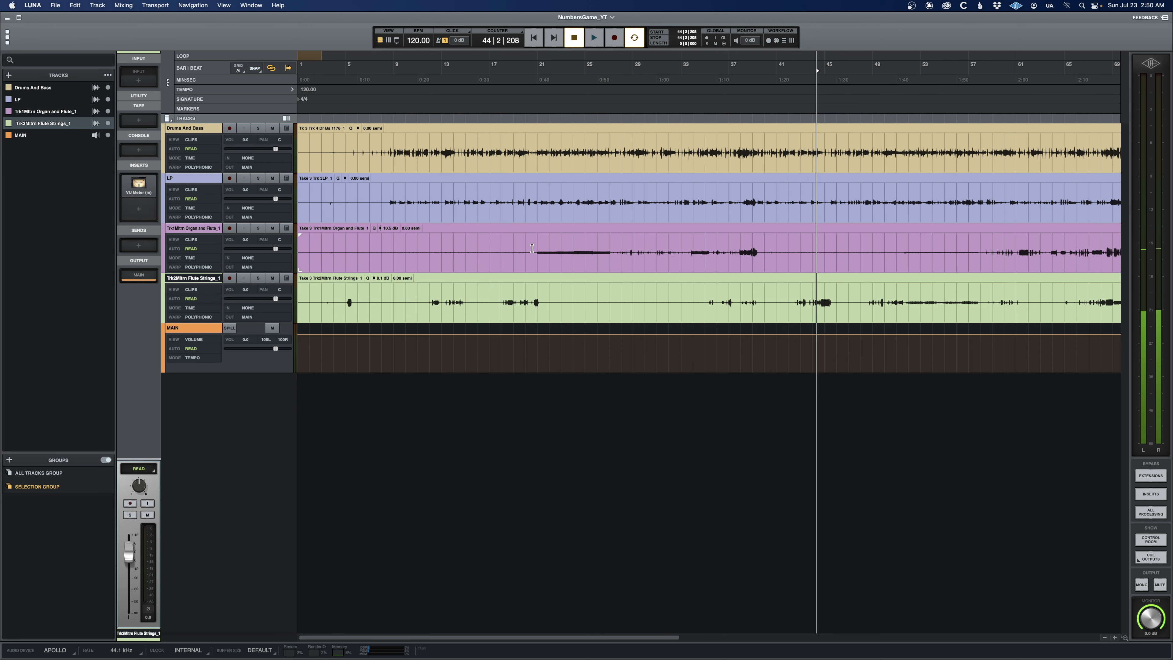
{"action": "left_click", "coordinate": [203, 237]}
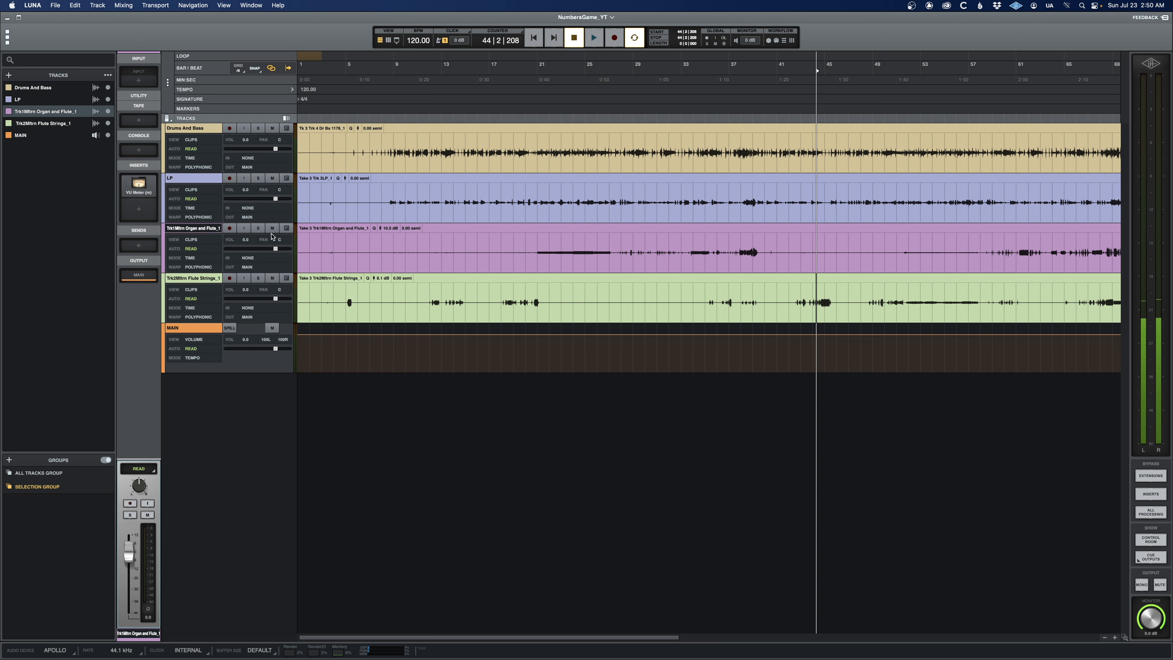
{"action": "left_click", "coordinate": [533, 248]}
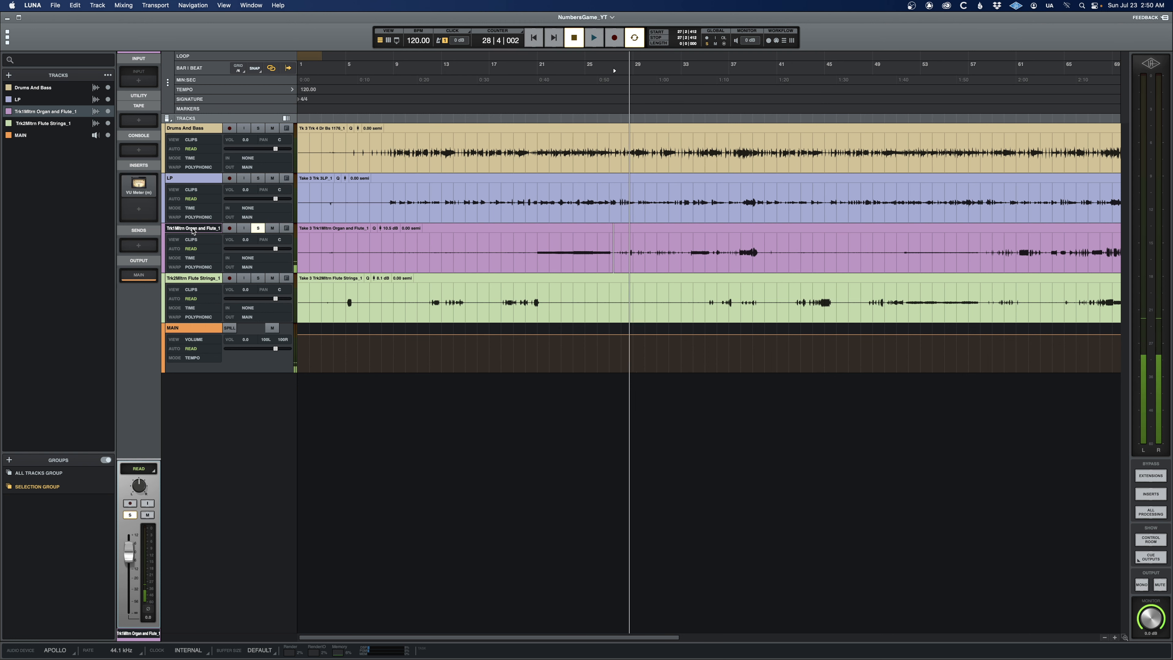
Add a track named Organ below the Organ and Flute track and enlarge the Organ and Flute lane.
{"action": "left_click", "coordinate": [8, 74]}
{"action": "left_click", "coordinate": [92, 154]}
{"action": "left_click_drag", "start_coordinate": [194, 273], "coordinate": [194, 350]}
{"action": "scroll", "coordinate": [605, 275], "scroll_direction": "up", "scroll_amount": 4}
Split the Organ and Flute clip at about bars 27 and 39 and move the middle section to the Organ track.
{"action": "left_click", "coordinate": [629, 276]}
{"action": "key", "text": "b"}
{"action": "key", "text": "space"}
{"action": "scroll", "coordinate": [646, 276], "scroll_direction": "right", "scroll_amount": 10}
{"action": "left_click", "coordinate": [651, 276]}
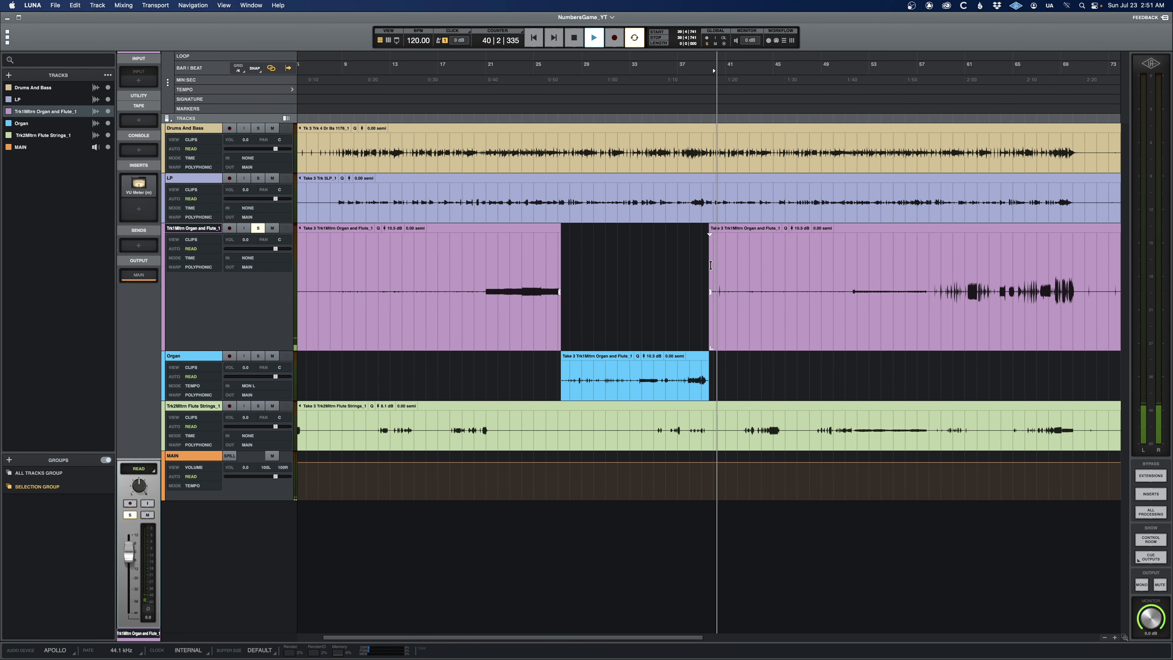
Trim the start of the remaining Organ and Flute clip to about bar 50 and locate the part change near bar 58.
{"action": "left_click_drag", "start_coordinate": [709, 291], "coordinate": [840, 291]}
{"action": "left_click", "coordinate": [929, 266]}
{"action": "key", "text": "t"}
{"action": "key", "text": "space"}
{"action": "key", "text": "space"}
{"action": "left_click", "coordinate": [647, 263]}
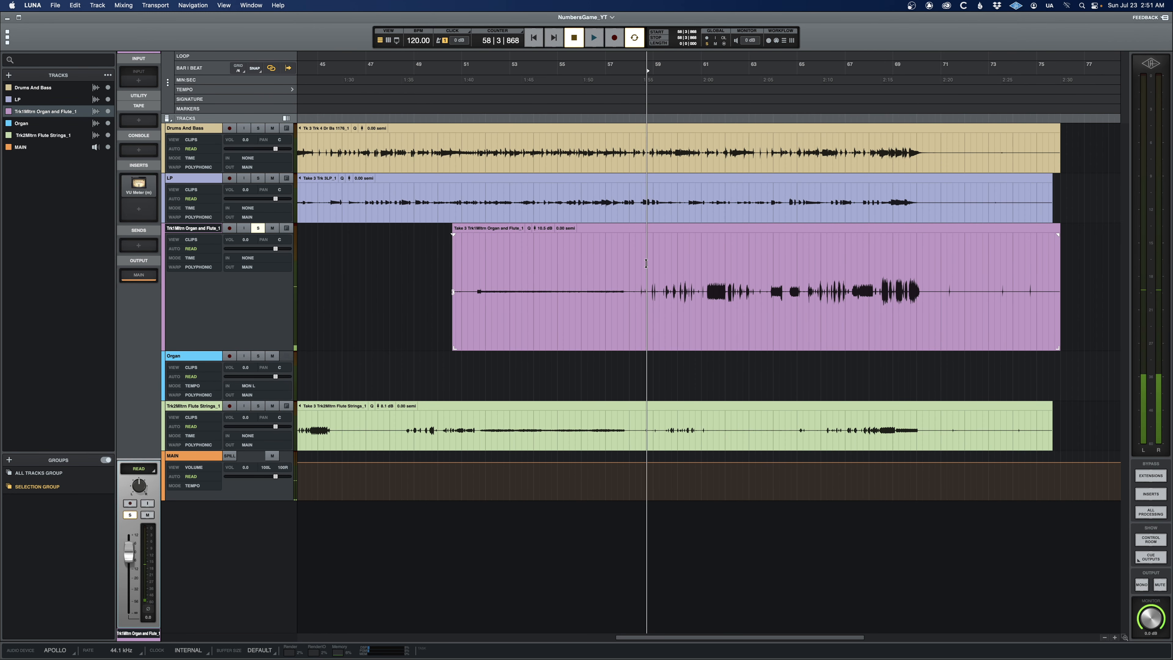
Split the clip near bar 58, shorten the first part's end slightly and move the last part to the Organ track.
{"action": "key", "text": "b"}
{"action": "left_click_drag", "start_coordinate": [644, 346], "coordinate": [630, 345]}
{"action": "left_click_drag", "start_coordinate": [730, 341], "coordinate": [729, 369]}
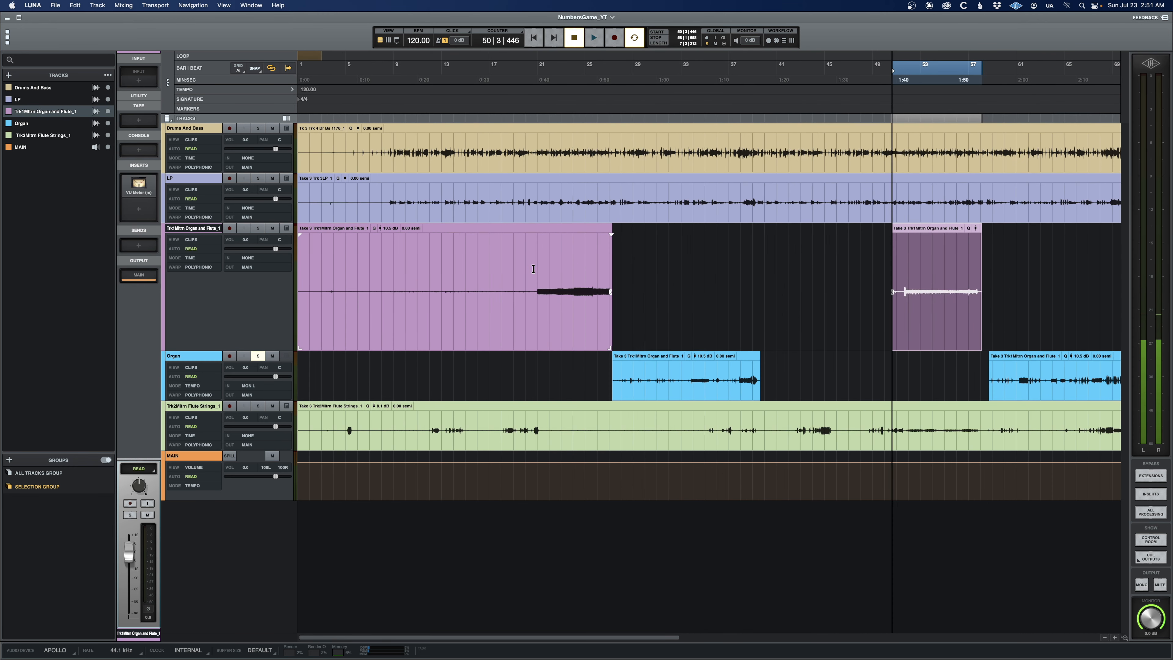
Play the first remaining Organ and Flute clip around bar 20 and check its opening near bar 3.
{"action": "left_click", "coordinate": [534, 269]}
{"action": "key", "text": "space"}
{"action": "key", "text": "space"}
{"action": "key", "text": "space"}
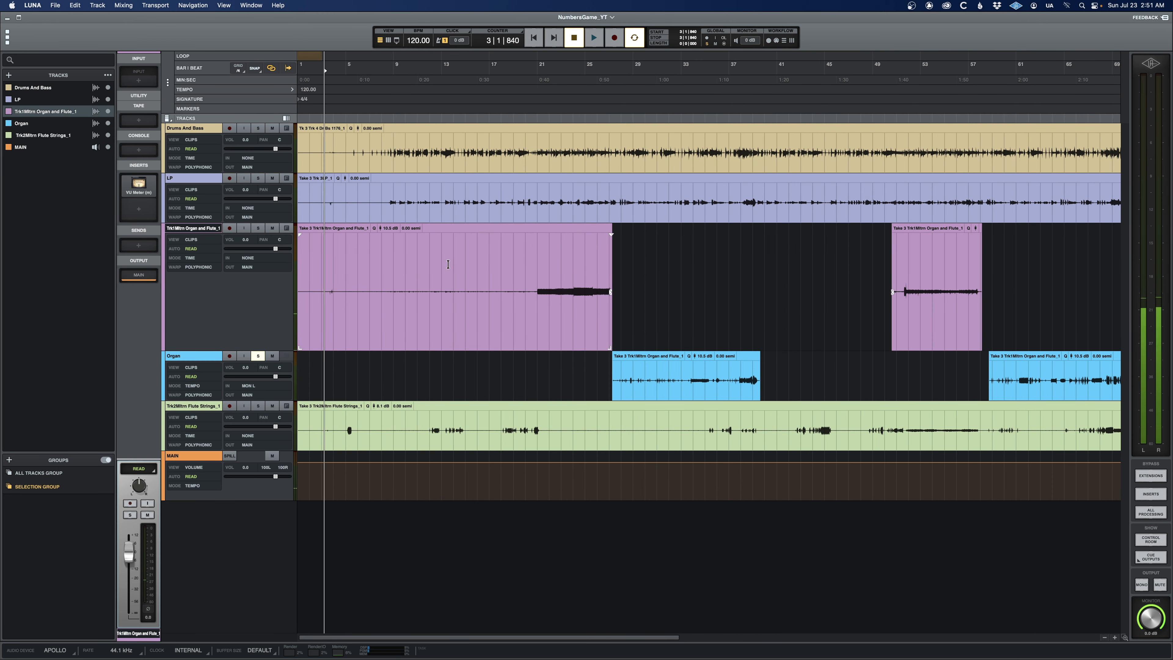
Trim the first Organ and Flute clip's start to about bar 20 and clear the Organ track's solo.
{"action": "key", "text": "space"}
{"action": "key", "text": "shift+s"}
{"action": "key", "text": "t"}
{"action": "key", "text": "t"}
{"action": "key", "text": "space"}
{"action": "key", "text": "space"}
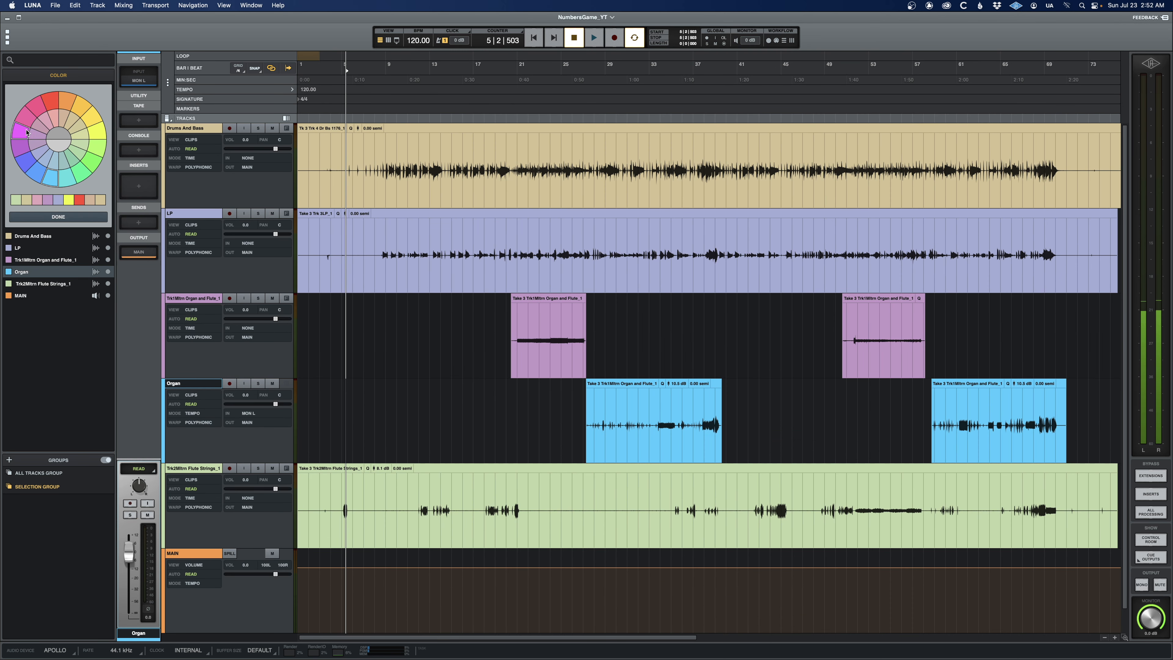
Color the Organ track pink and play the soloed Flute Strings track from bar 35 and around bars 50 to 52.
{"action": "left_click", "coordinate": [679, 503]}
{"action": "key", "text": "space"}
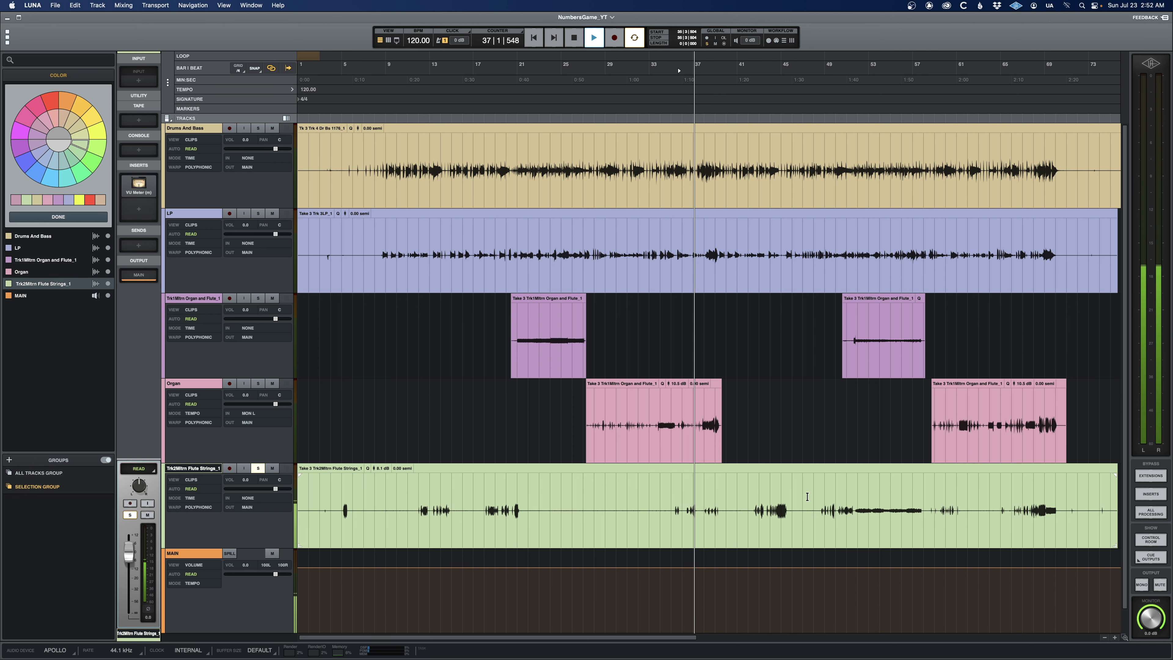
{"action": "left_click", "coordinate": [830, 498]}
{"action": "left_click", "coordinate": [844, 499]}
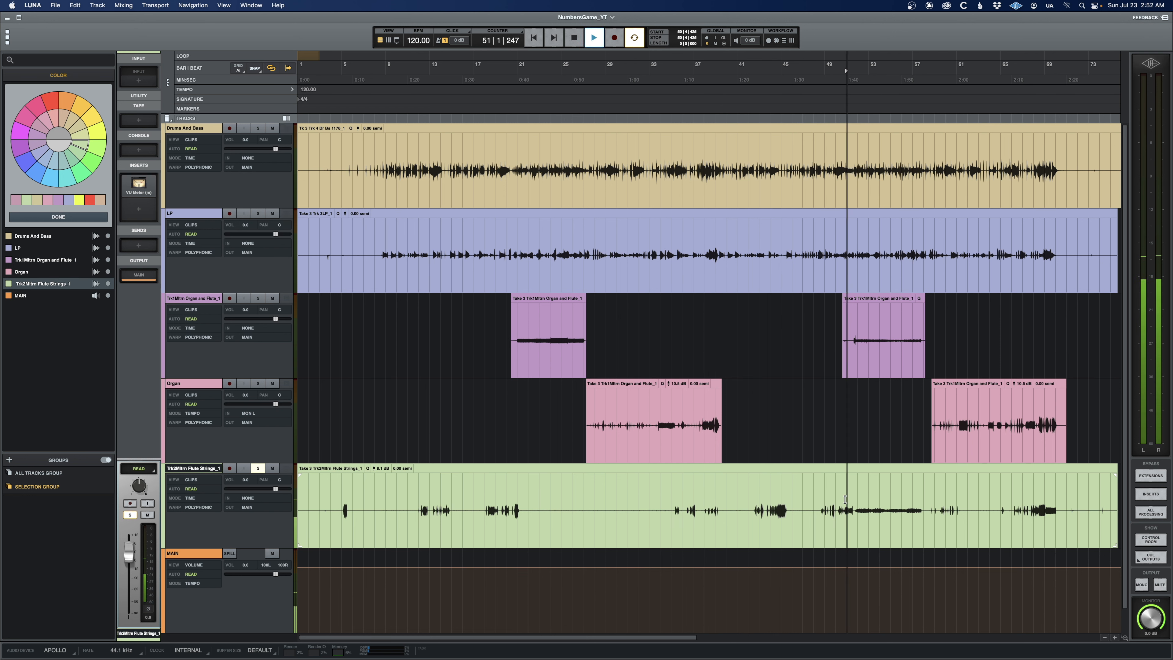
{"action": "key", "text": "space"}
{"action": "left_click", "coordinate": [857, 499]}
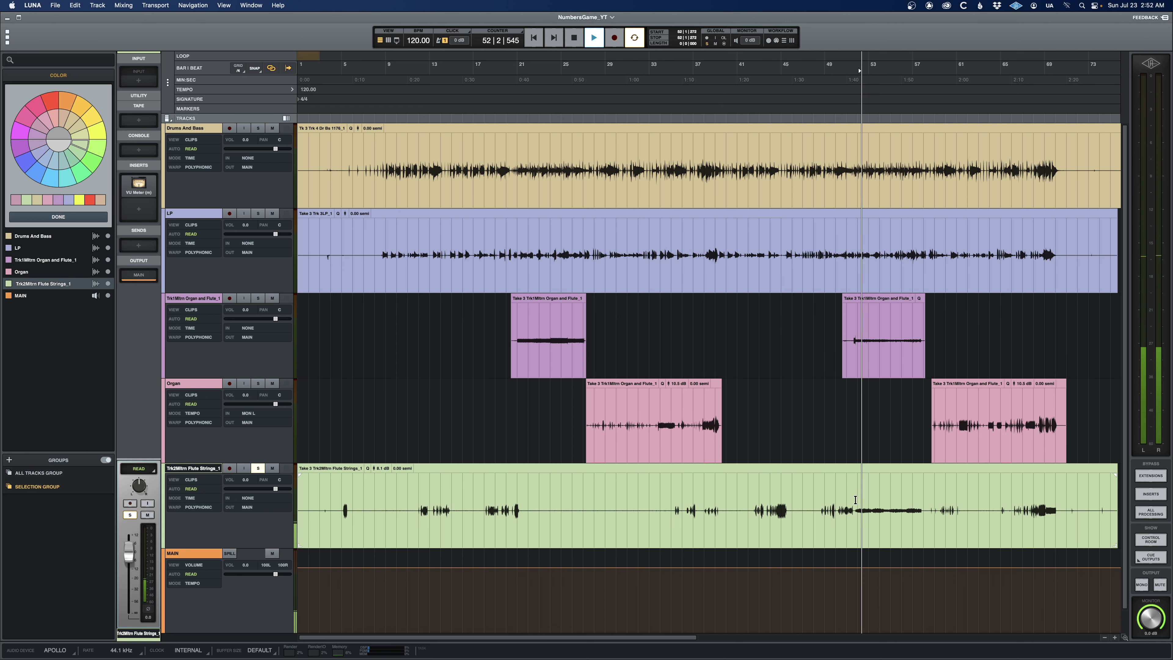
Split the Flute Strings clip at bar 51, beat 3, just before the sustained passage.
{"action": "scroll", "coordinate": [854, 499], "scroll_direction": "up", "scroll_amount": 5}
{"action": "key", "text": "space"}
{"action": "left_click", "coordinate": [677, 496]}
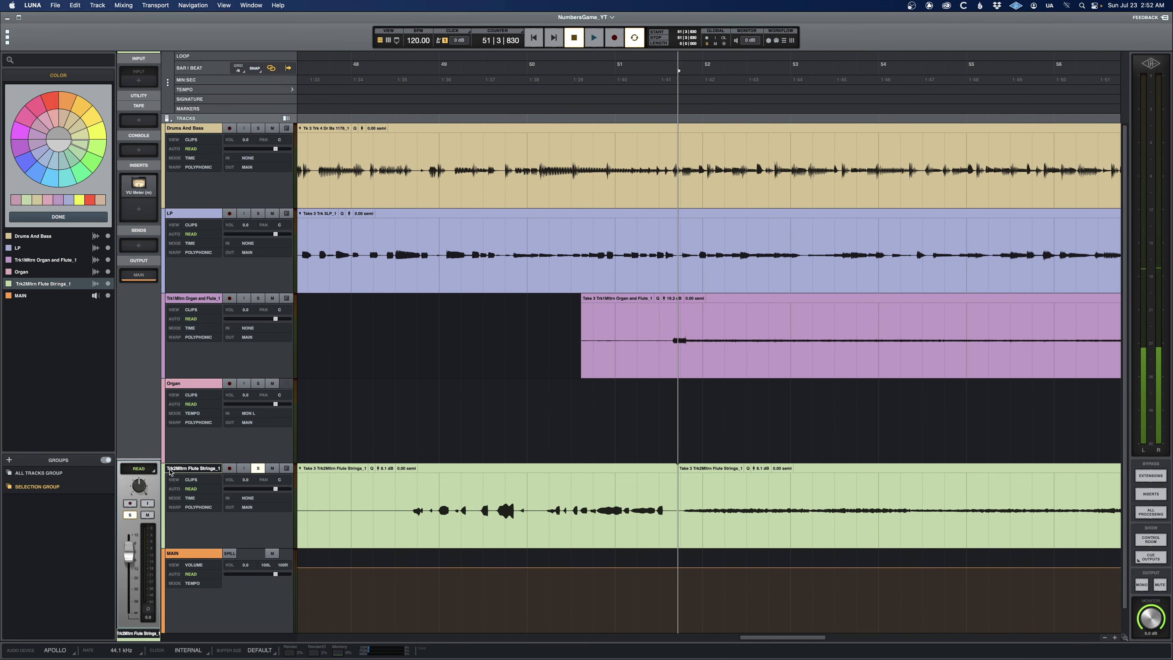
Add a STRINGS track and move the sustained Flute Strings clip between about bars 51 and 58 onto it.
{"action": "left_click", "coordinate": [47, 217]}
{"action": "left_click", "coordinate": [8, 75]}
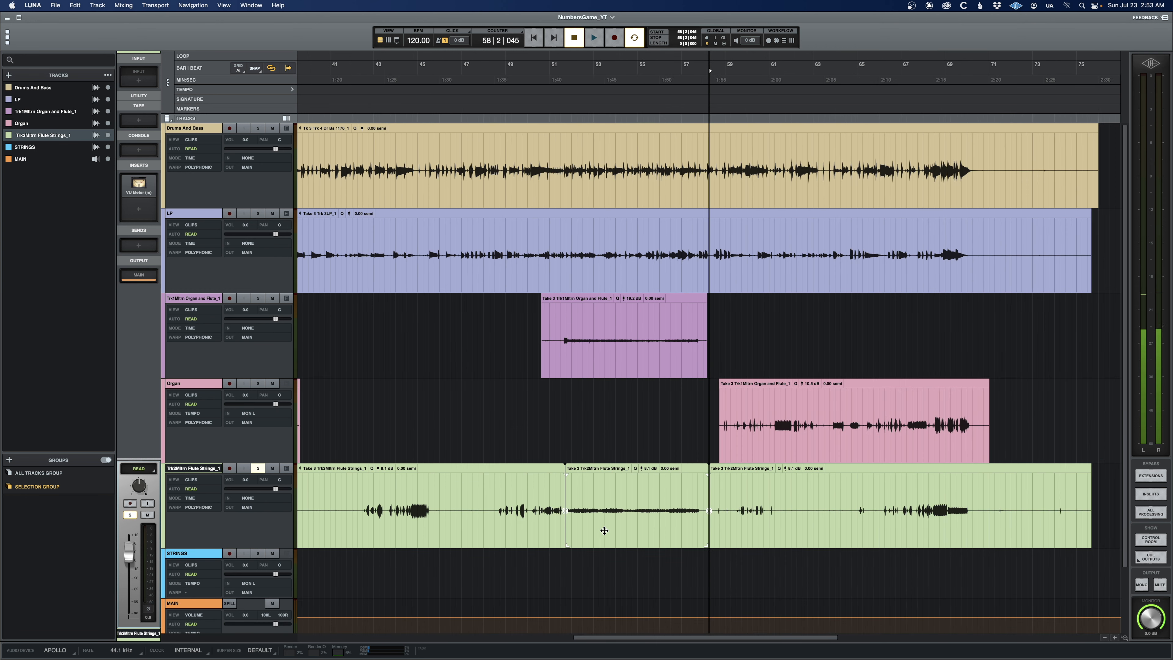
{"action": "left_click_drag", "start_coordinate": [602, 527], "coordinate": [636, 575]}
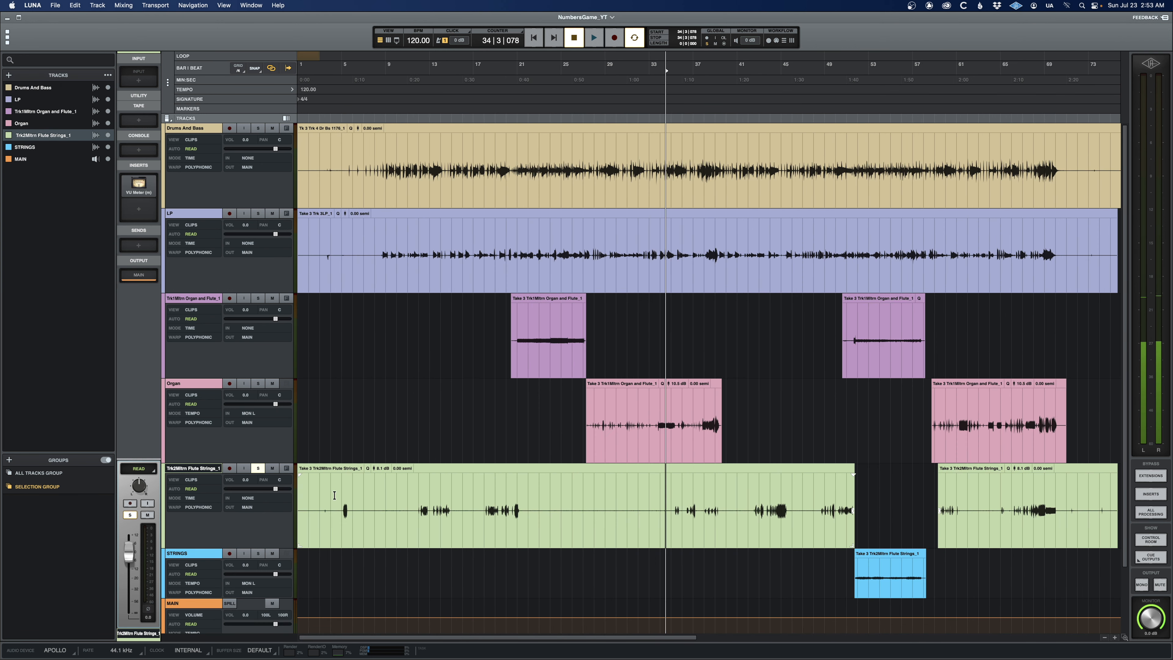
Mute the Flute Strings opening up to about bar 11 and trim the last Flute Strings clip's end to about bar 70.
{"action": "left_click", "coordinate": [415, 494]}
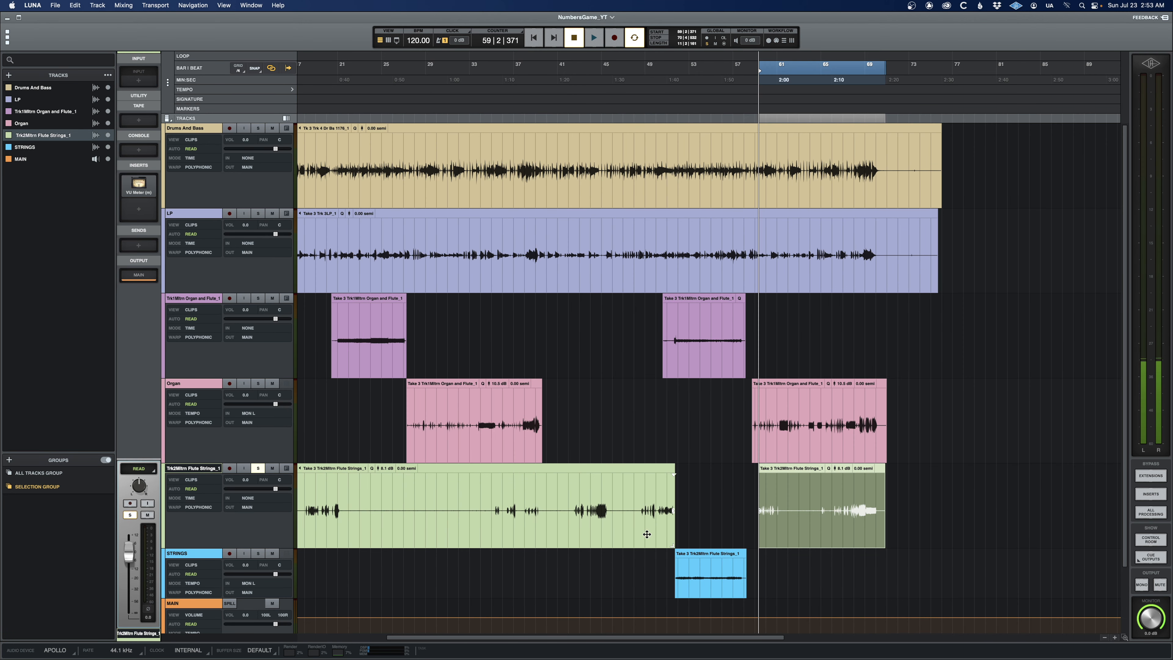
{"action": "left_click", "coordinate": [659, 564]}
{"action": "scroll", "coordinate": [659, 564], "scroll_direction": "left", "scroll_amount": 5}
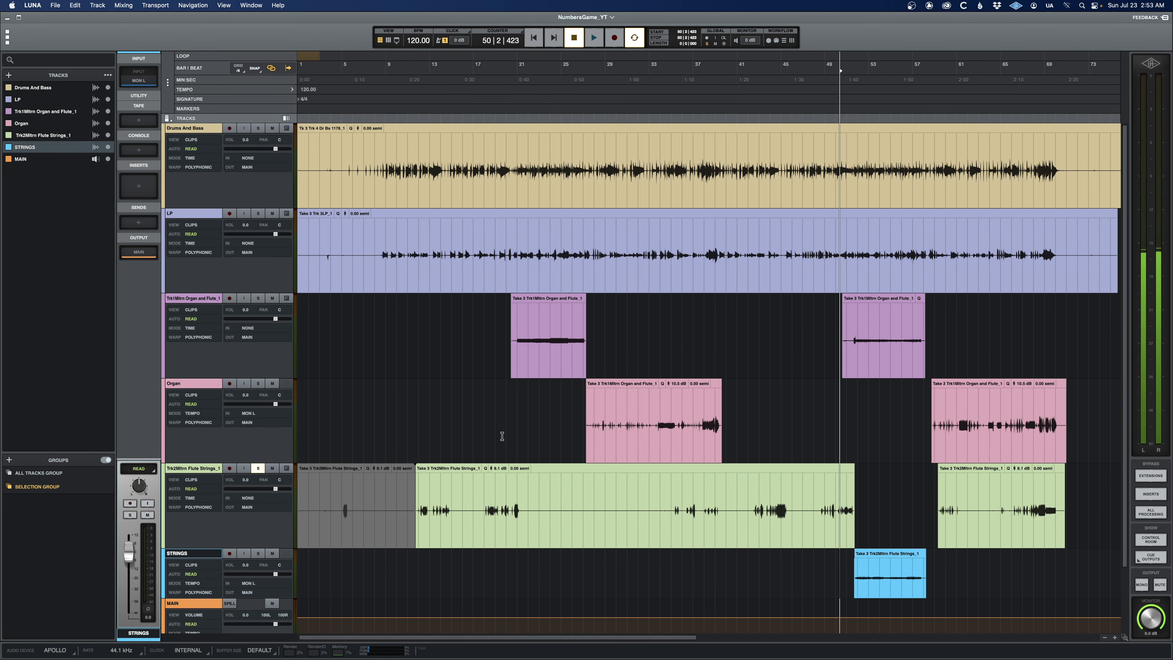
Clear the Flute Strings track's solo and play all tracks from about bar 5.
{"action": "left_click", "coordinate": [333, 331]}
{"action": "left_click", "coordinate": [345, 330]}
{"action": "key", "text": "space"}
{"action": "left_click", "coordinate": [258, 469]}
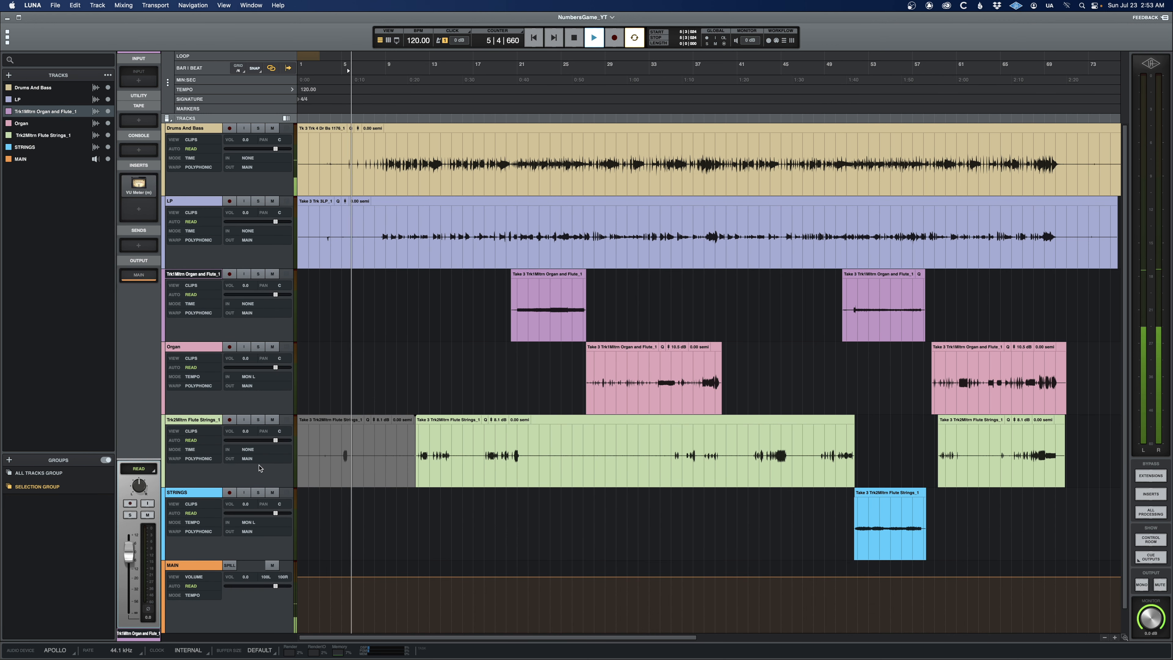
{"action": "key", "text": "space"}
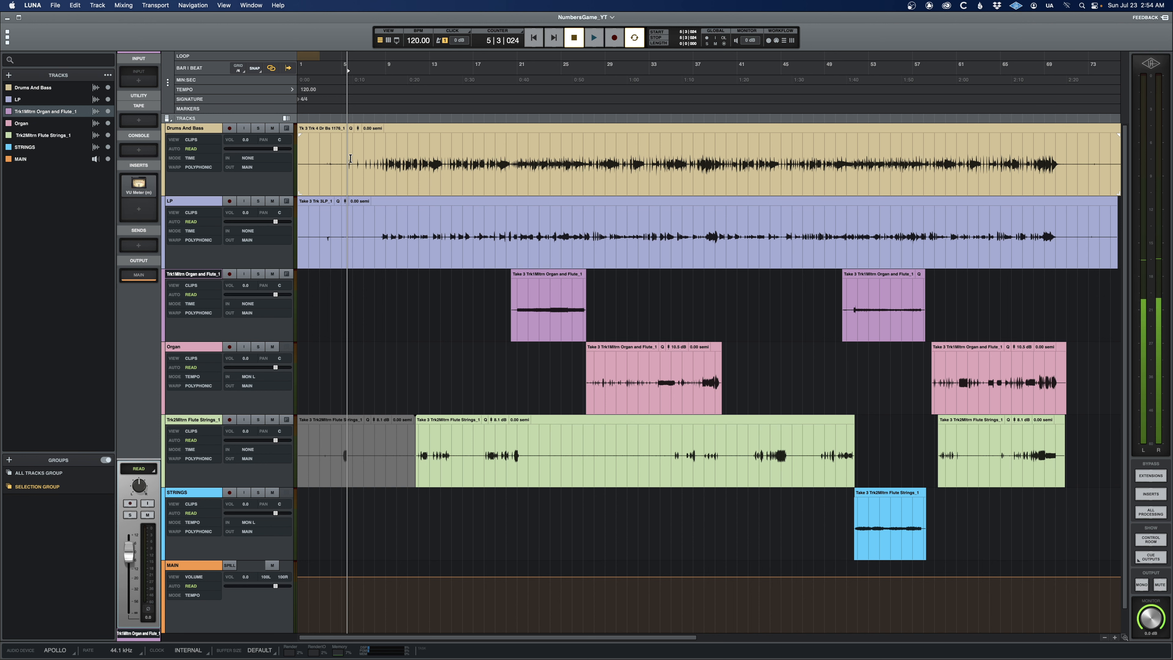
Solo the Drums And Bass track and audition its count-in hits between about bars 5 and 7.
{"action": "key", "text": "space"}
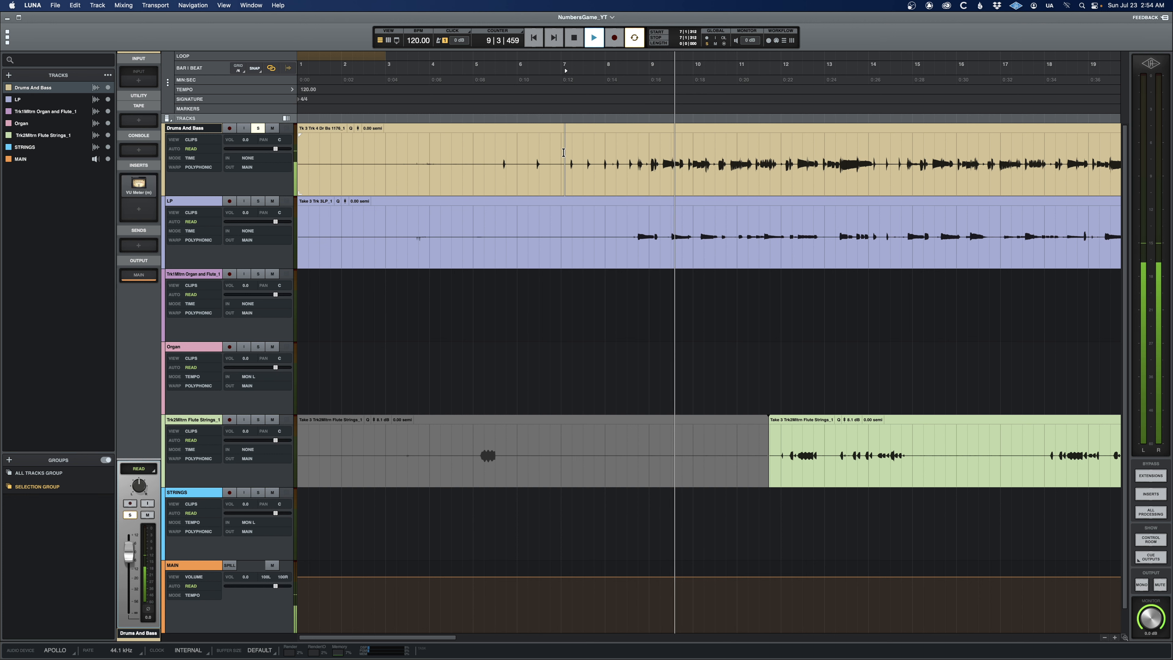
{"action": "left_click", "coordinate": [505, 153]}
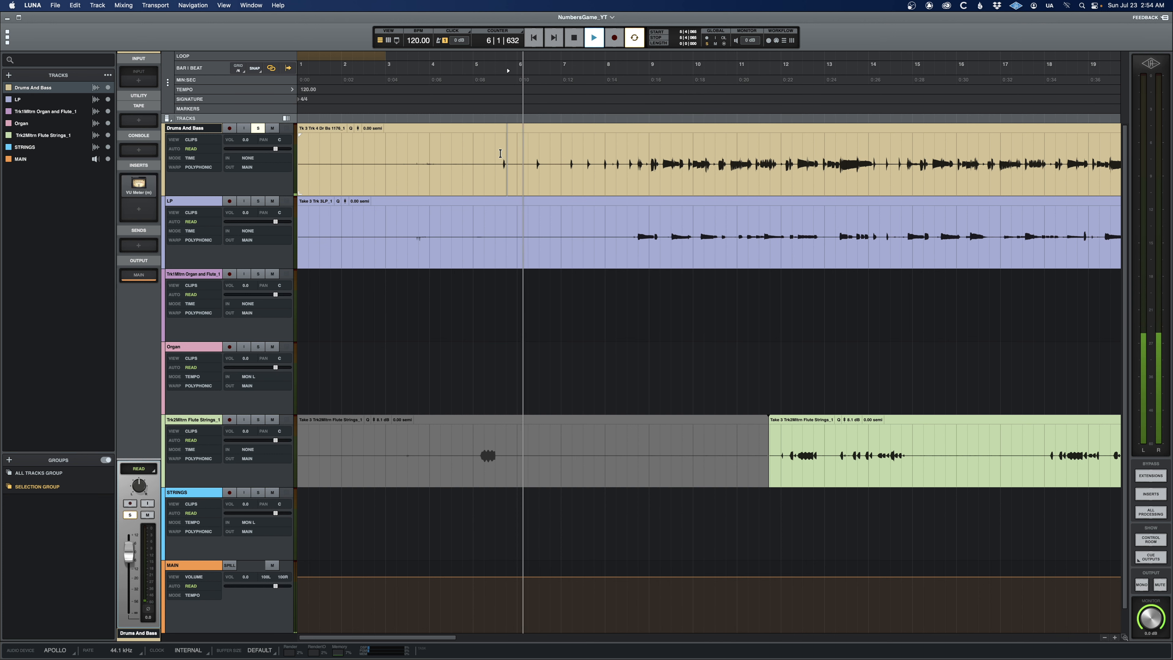
{"action": "left_click", "coordinate": [498, 153]}
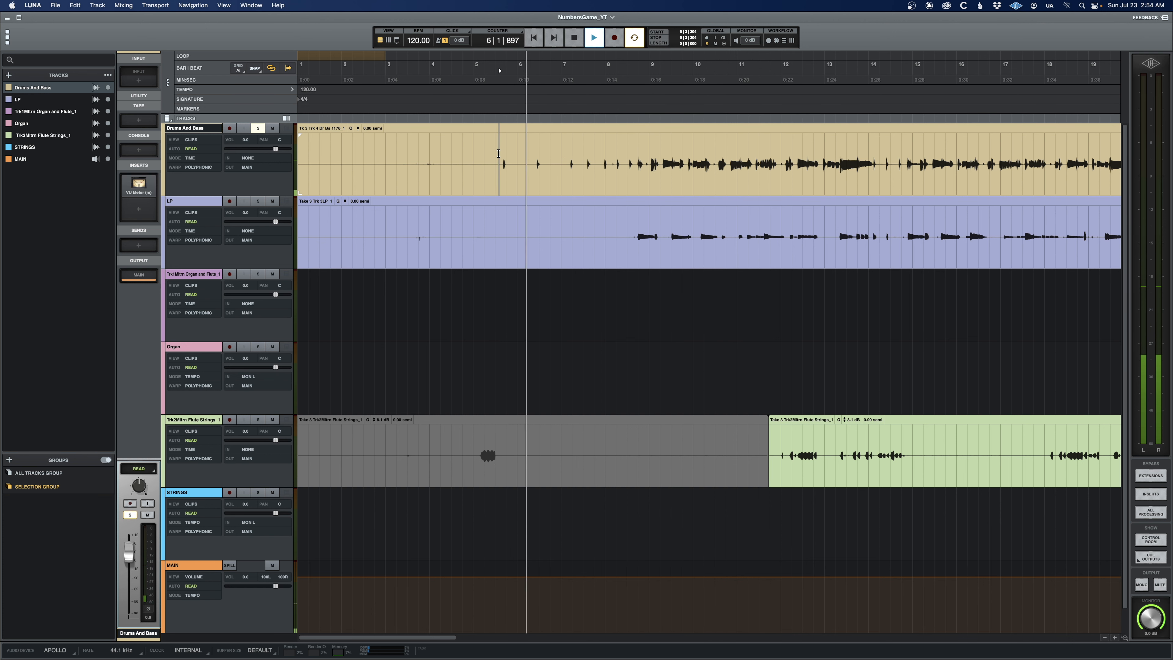
{"action": "key", "text": "space"}
{"action": "key", "text": "super+equal"}
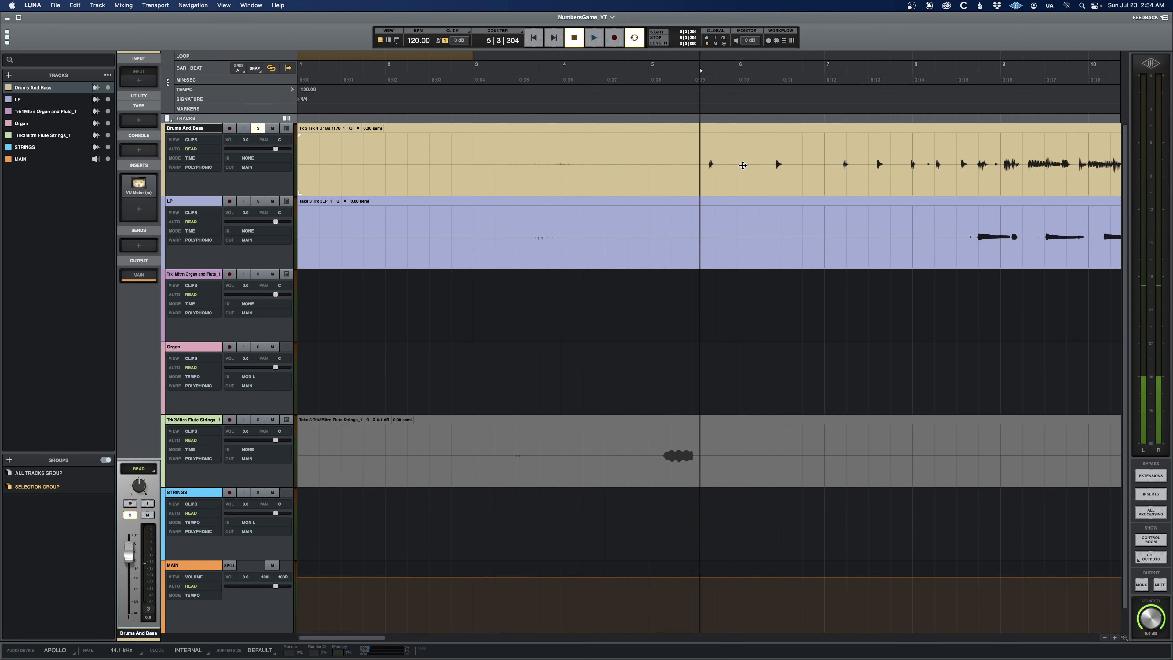
{"action": "key", "text": "space"}
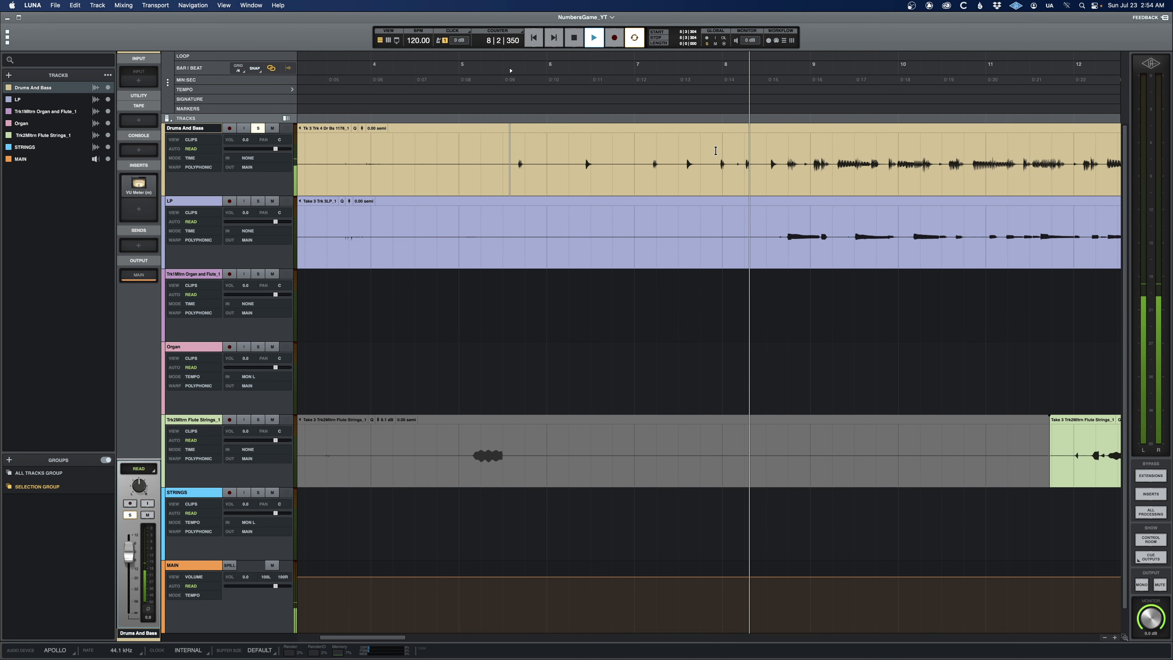
Split the Drums And Bass clip at bar 7, beat 4, and mute the count-in piece before it.
{"action": "left_click", "coordinate": [594, 150]}
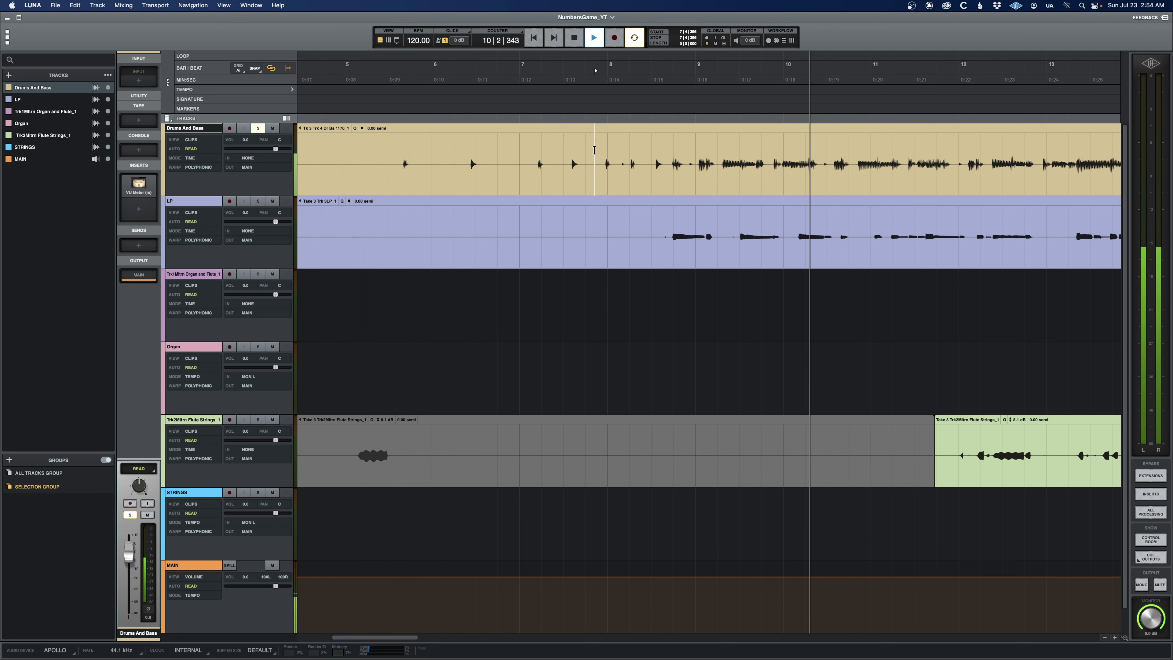
{"action": "key", "text": "space"}
{"action": "key", "text": "space"}
{"action": "key", "text": "space"}
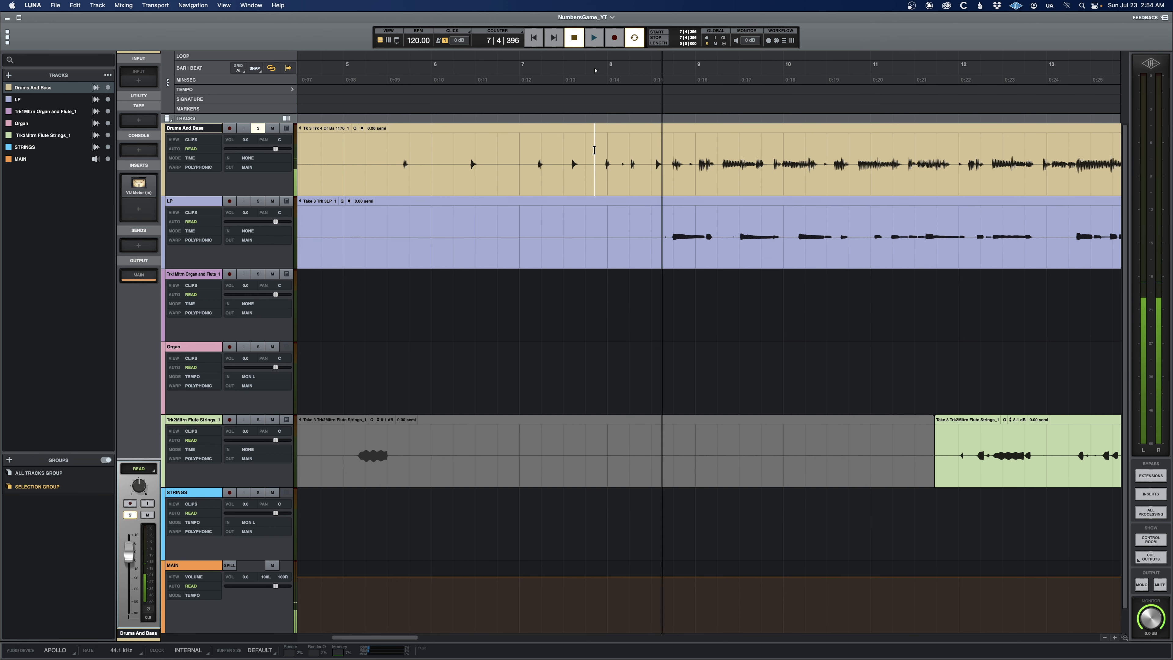
{"action": "key", "text": "super+e"}
{"action": "left_click", "coordinate": [514, 179]}
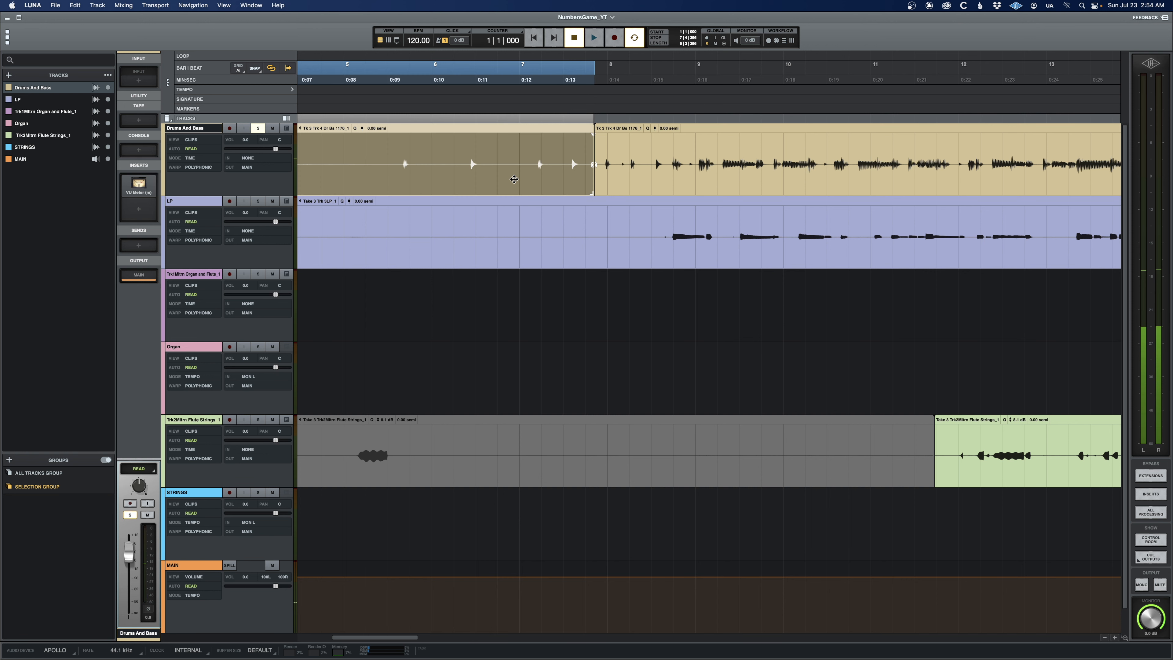
{"action": "key", "text": "super+m"}
{"action": "left_click", "coordinate": [641, 186]}
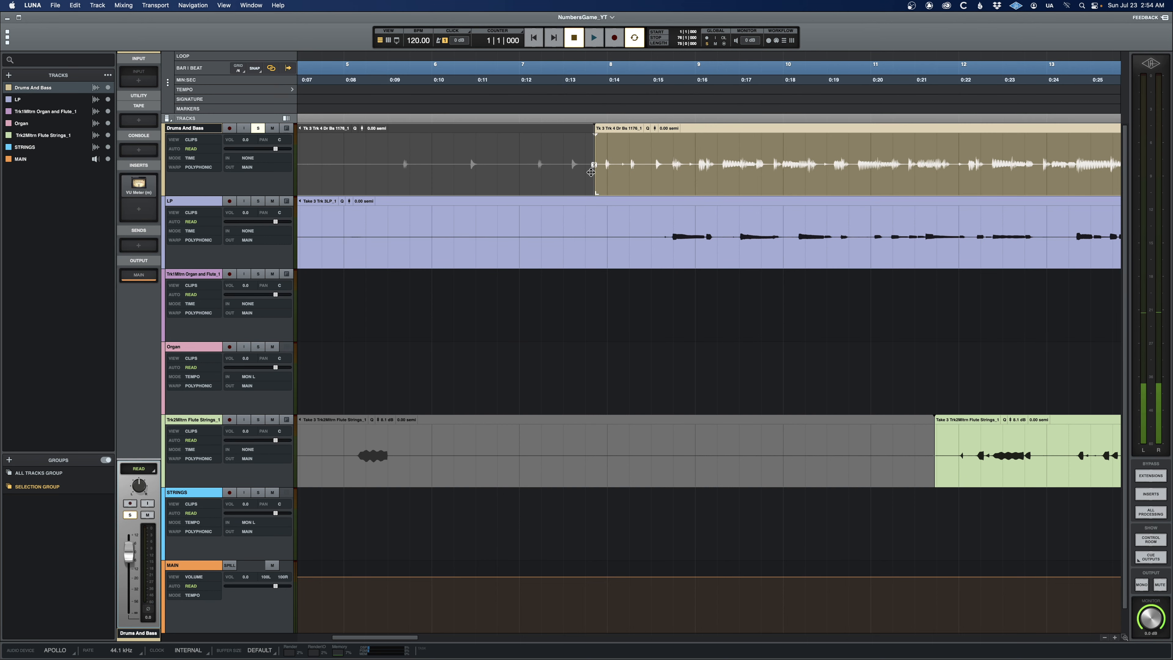
Play the Drums And Bass track from just before the new split and clear its solo.
{"action": "left_click", "coordinate": [583, 140]}
{"action": "key", "text": "space"}
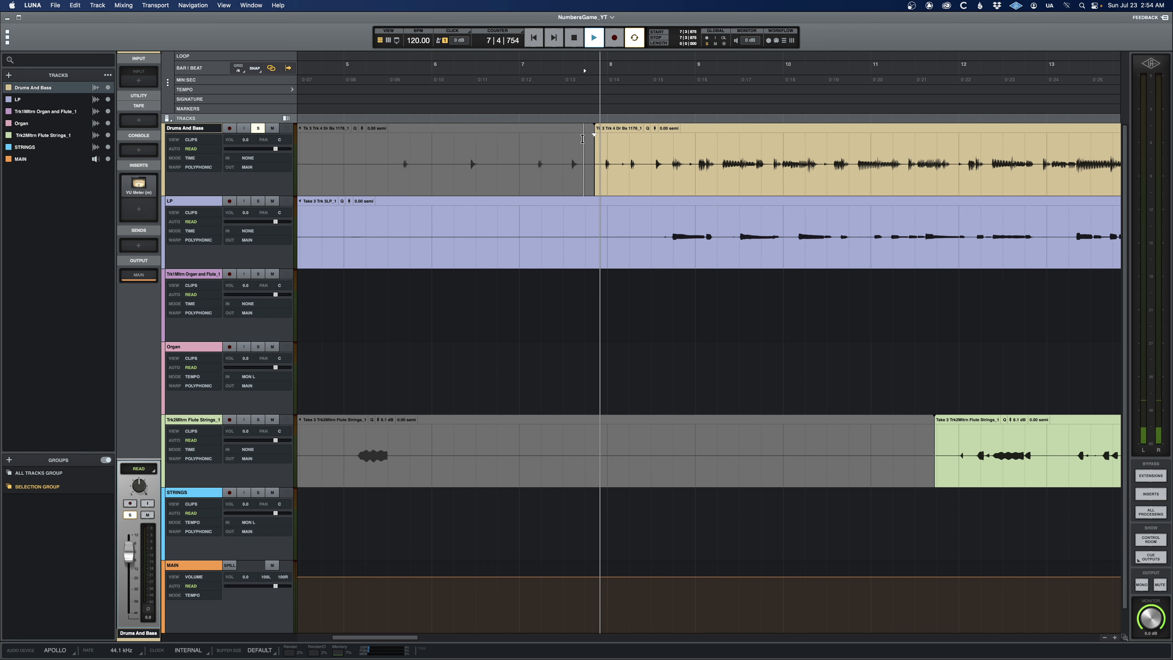
{"action": "key", "text": "r"}
{"action": "key", "text": "r"}
{"action": "key", "text": "r"}
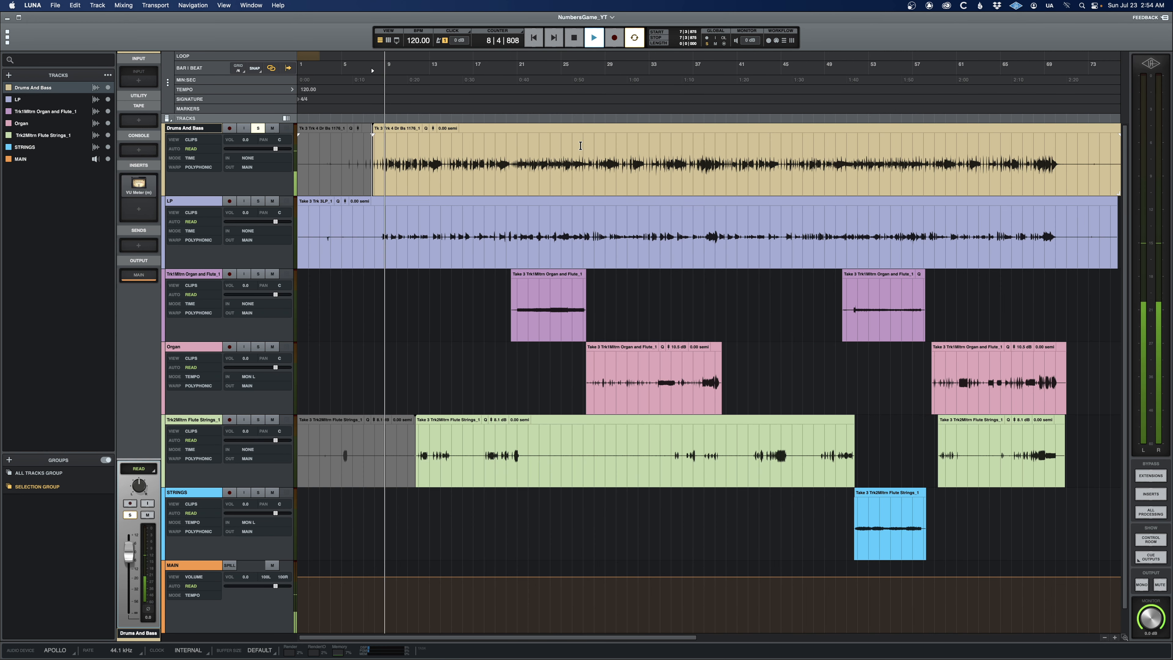
{"action": "scroll", "coordinate": [580, 146], "scroll_direction": "right", "scroll_amount": 3}
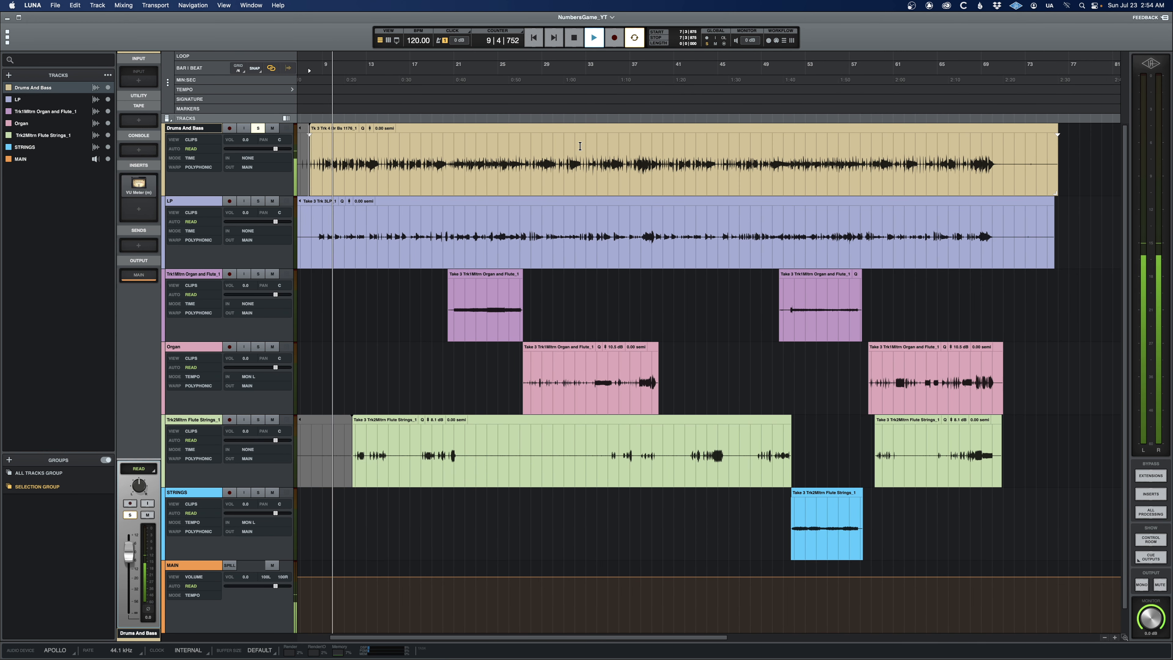
{"action": "scroll", "coordinate": [948, 171], "scroll_direction": "left", "scroll_amount": 3}
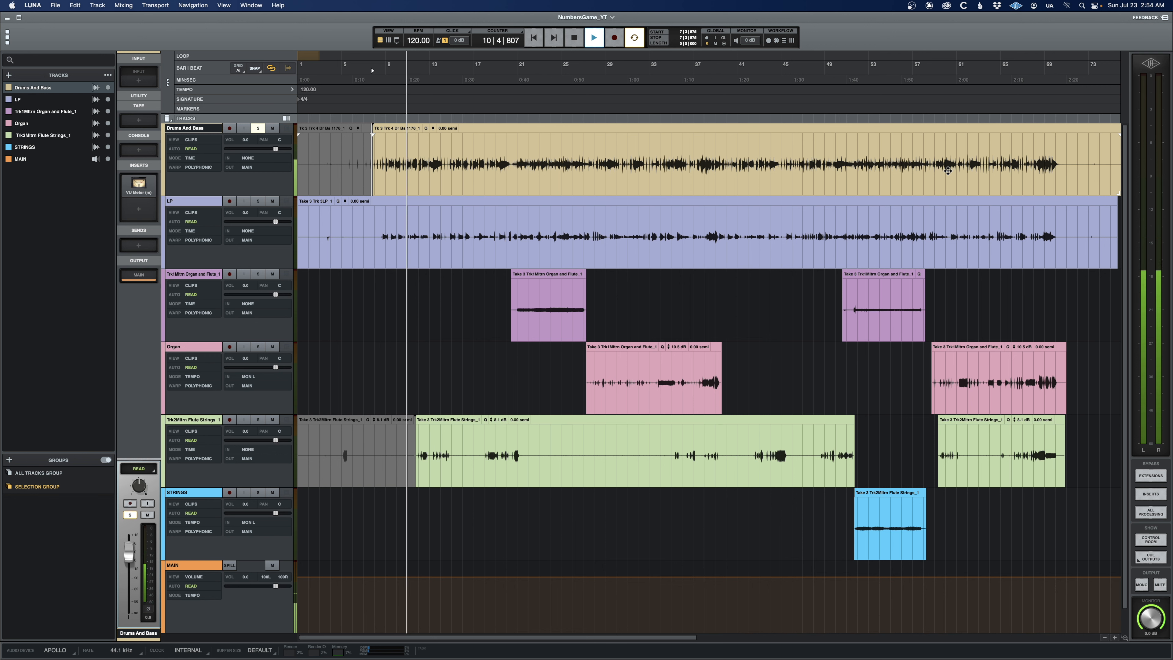
{"action": "left_click", "coordinate": [258, 128]}
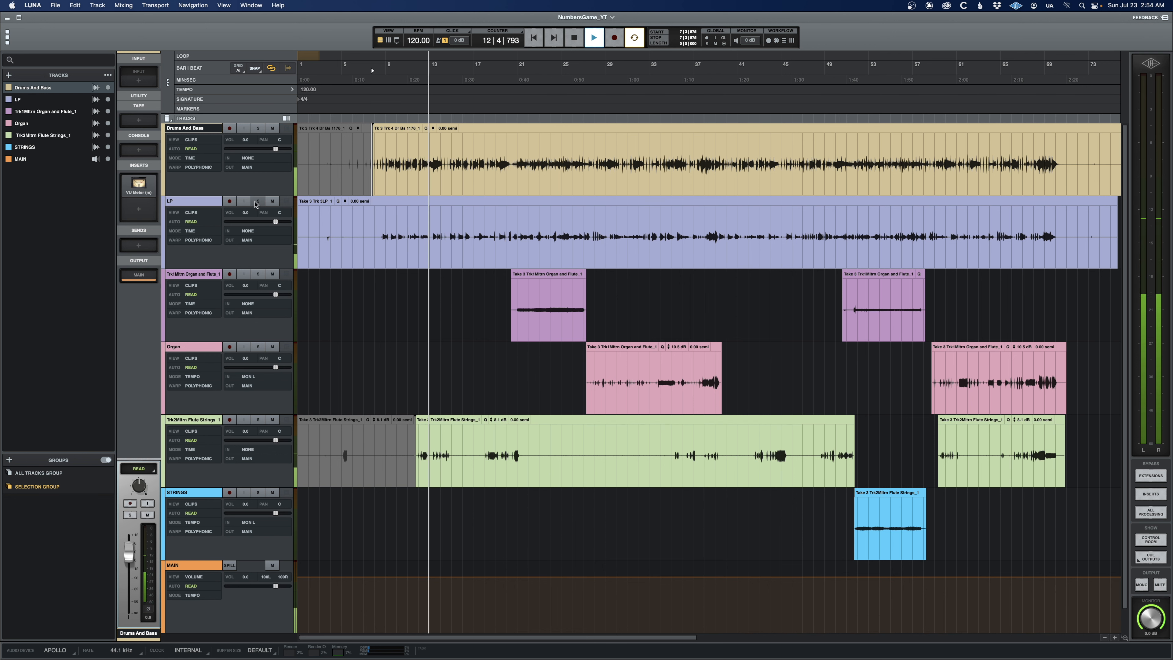
Lower the Flute Strings track to -10 dB, and balance the Organ and Flute track left against the Organ track right.
{"action": "left_click", "coordinate": [203, 428]}
{"action": "left_click_drag", "start_coordinate": [126, 558], "coordinate": [128, 573]}
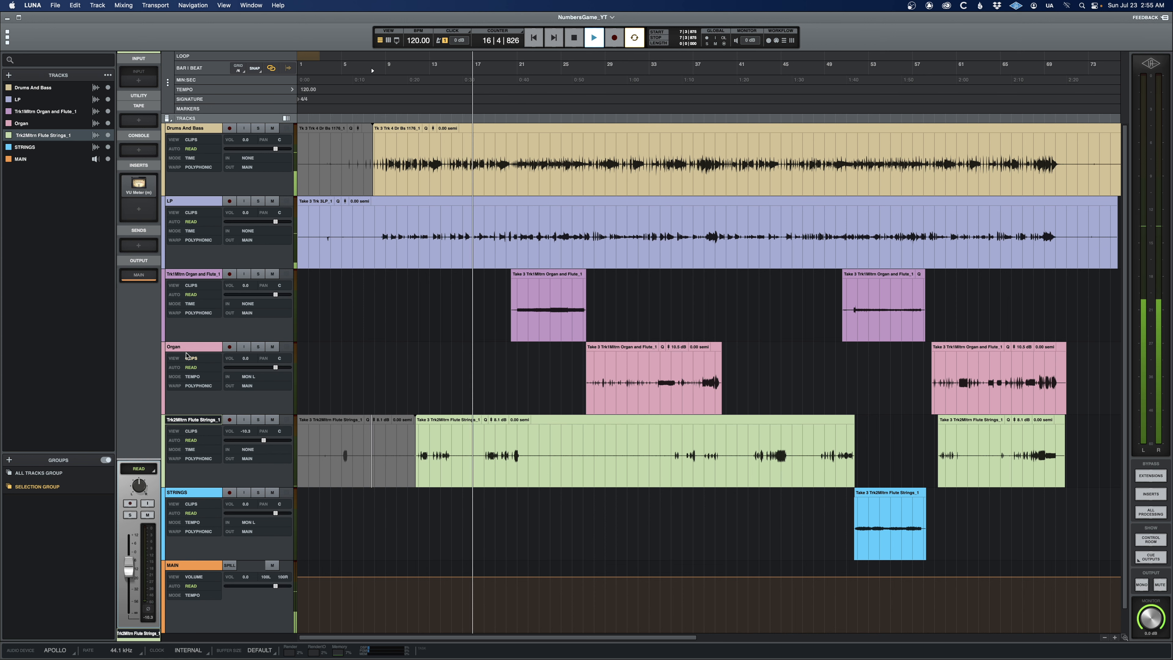
{"action": "left_click", "coordinate": [371, 376]}
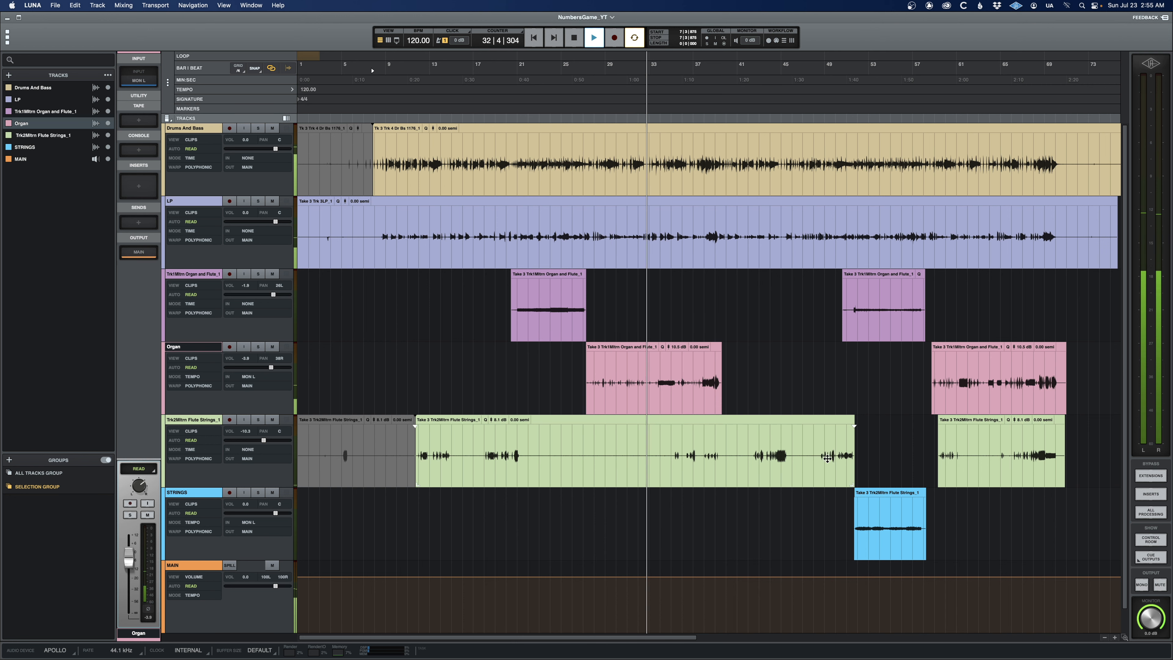
Play from bar 14, beat 3, at the end of the first Flute Strings phrases, and solo that track.
{"action": "key", "text": "space"}
{"action": "key", "text": "t"}
{"action": "key", "text": "t"}
{"action": "scroll", "coordinate": [498, 447], "scroll_direction": "right", "scroll_amount": 4}
{"action": "scroll", "coordinate": [498, 447], "scroll_direction": "right", "scroll_amount": 5}
{"action": "left_click", "coordinate": [467, 448]}
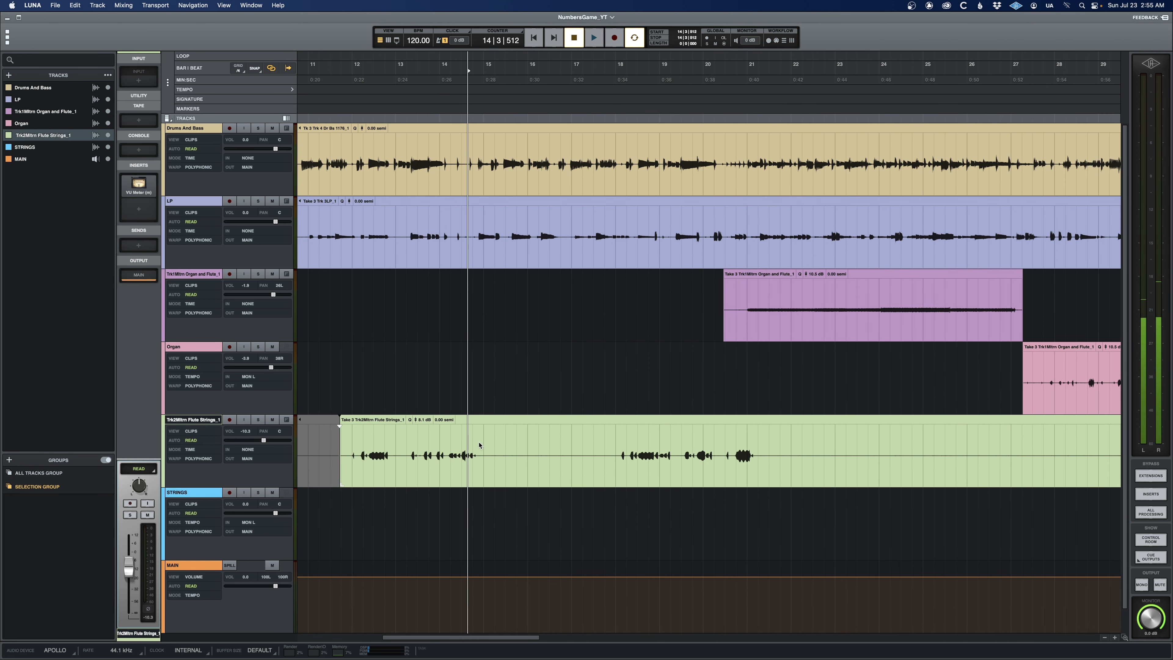
{"action": "key", "text": "space"}
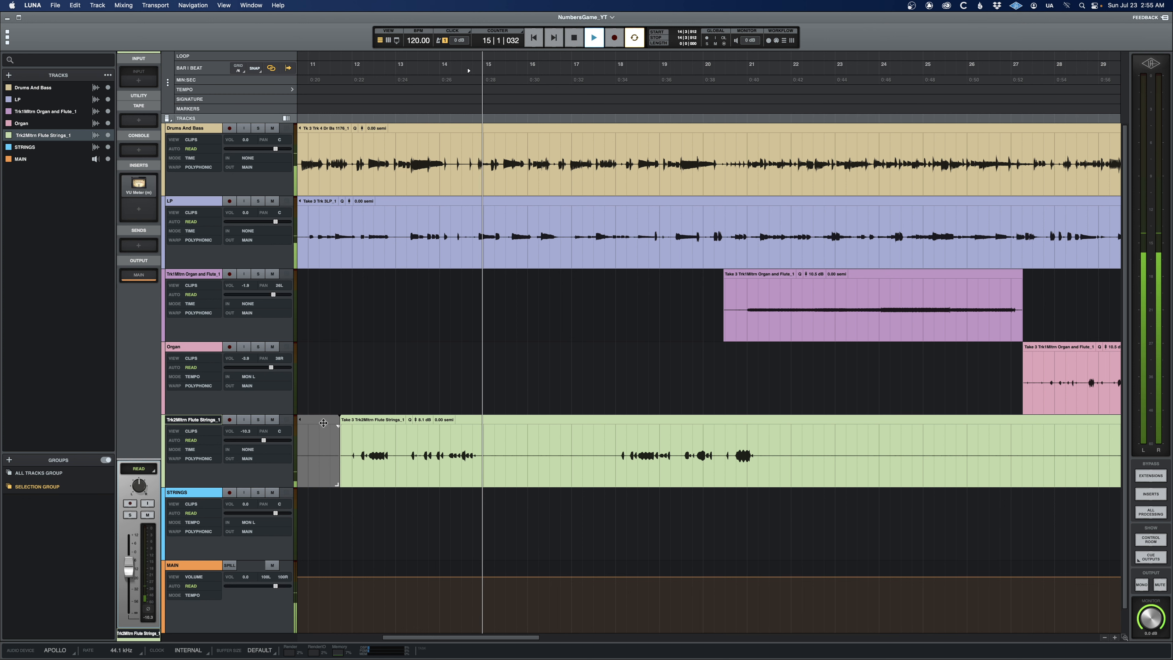
{"action": "left_click", "coordinate": [257, 419]}
{"action": "key", "text": "space"}
Mute the silent gaps in the Flute Strings clip at about bars 15 to 18 and 21 to 35.
{"action": "left_click_drag", "start_coordinate": [486, 446], "coordinate": [606, 443]}
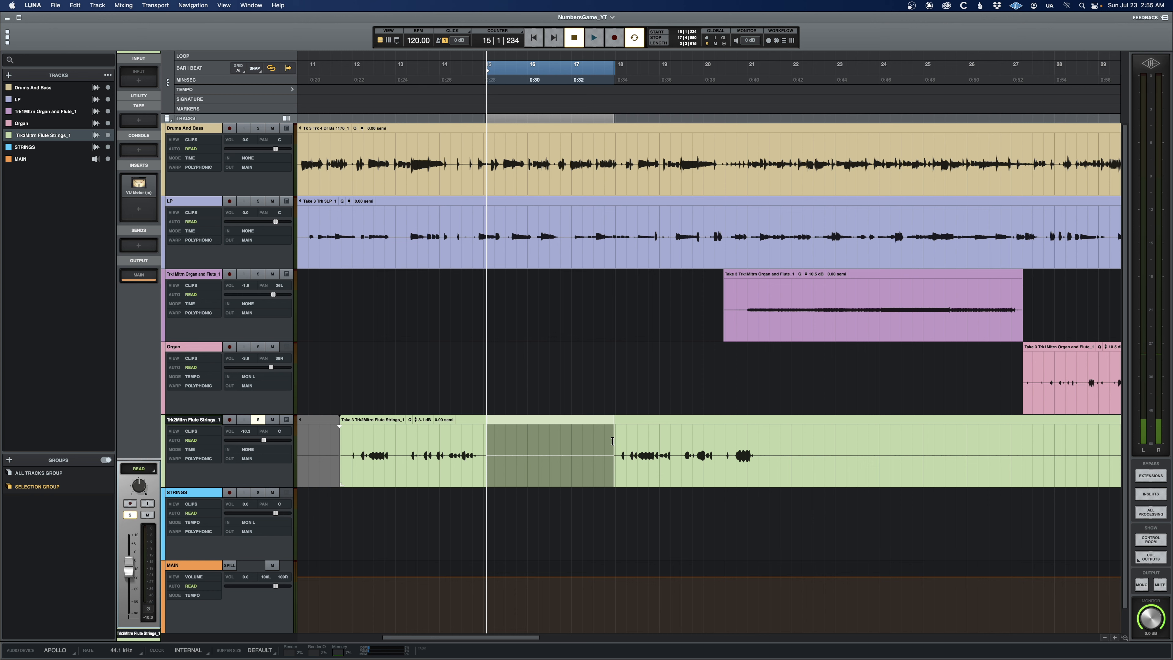
{"action": "key", "text": "super+m"}
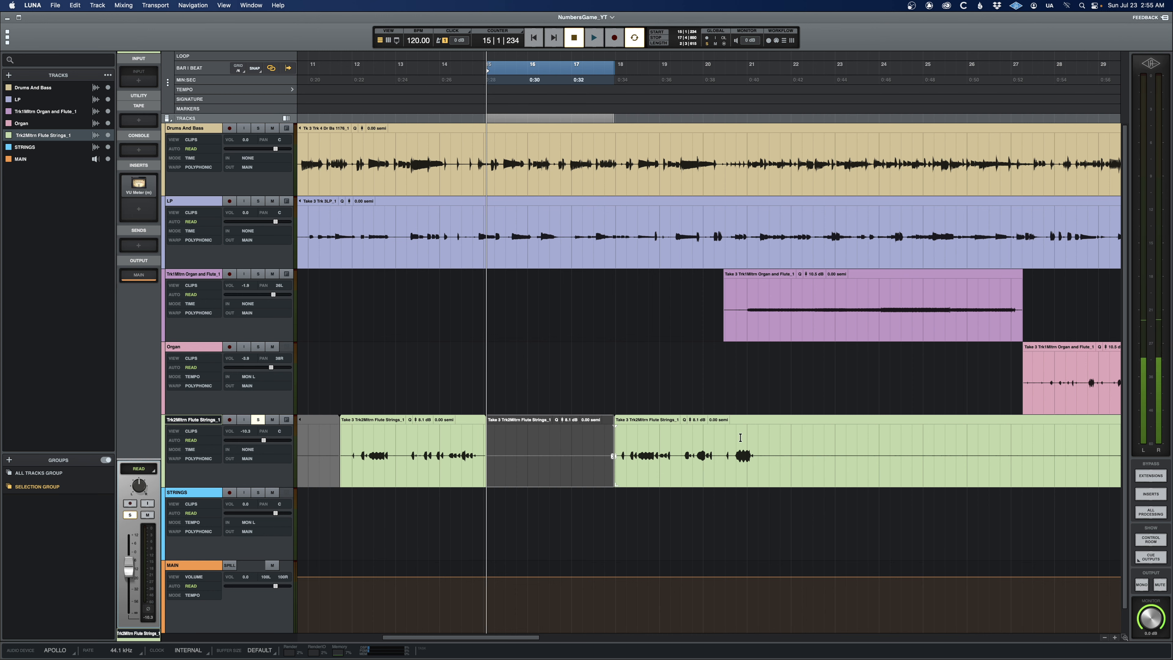
{"action": "scroll", "coordinate": [338, 441], "scroll_direction": "right", "scroll_amount": 10}
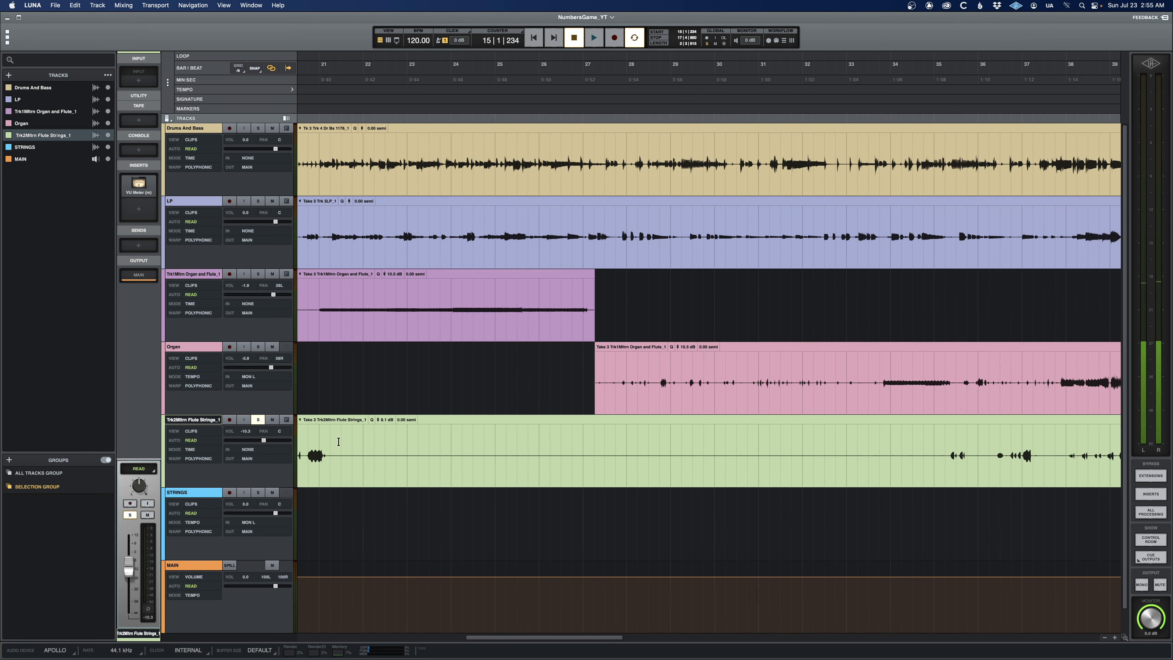
{"action": "left_click_drag", "start_coordinate": [335, 438], "coordinate": [935, 449]}
{"action": "key", "text": "super+m"}
Mute the remaining Flute Strings gaps at about bars 39 to 42, 45 to 48 and 61 to 64.
{"action": "scroll", "coordinate": [945, 448], "scroll_direction": "right", "scroll_amount": 13}
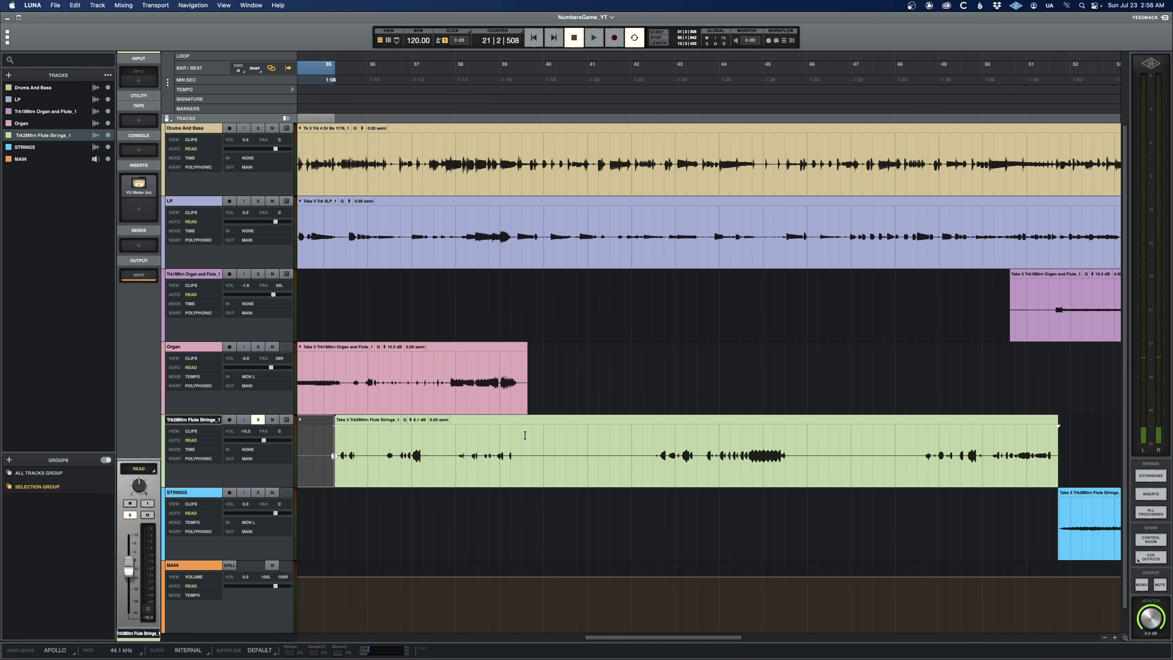
{"action": "left_click_drag", "start_coordinate": [522, 436], "coordinate": [646, 439]}
{"action": "key", "text": "super+m"}
{"action": "scroll", "coordinate": [646, 439], "scroll_direction": "right", "scroll_amount": 7}
{"action": "left_click_drag", "start_coordinate": [475, 440], "coordinate": [596, 443]}
{"action": "key", "text": "super+m"}
{"action": "left_click_drag", "start_coordinate": [882, 446], "coordinate": [914, 448]}
{"action": "key", "text": "super+m"}
Select the whole row of Flute Strings clips, clear the track's solo and play the full mix from about bar 20.
{"action": "left_click", "coordinate": [948, 469]}
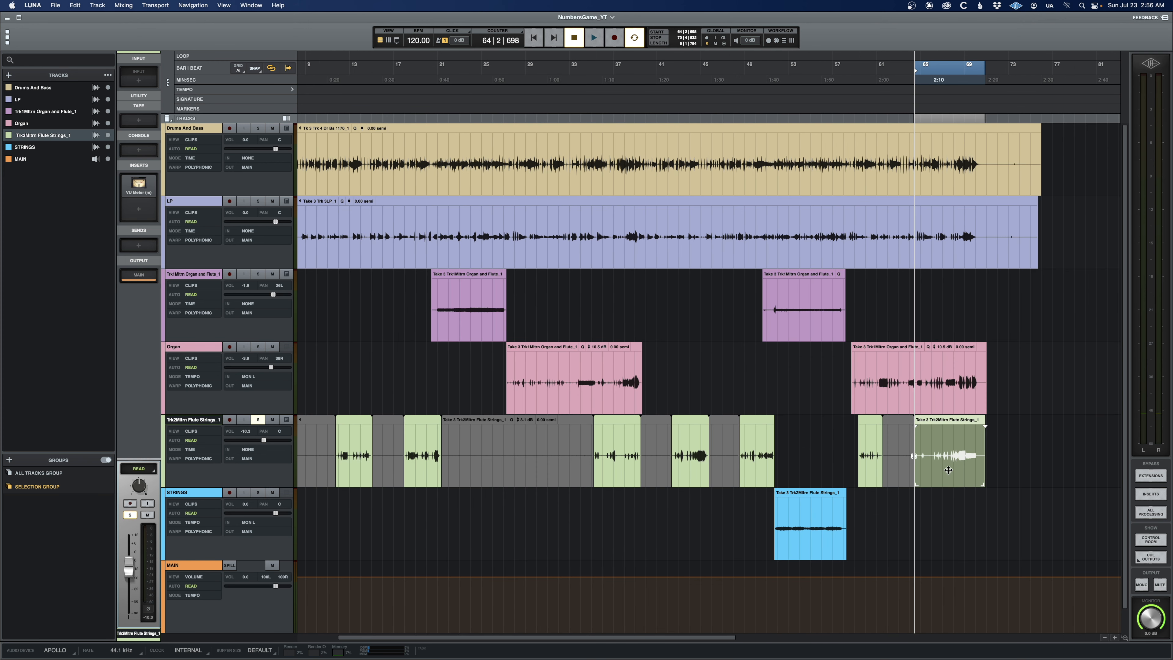
{"action": "left_click", "coordinate": [323, 468]}
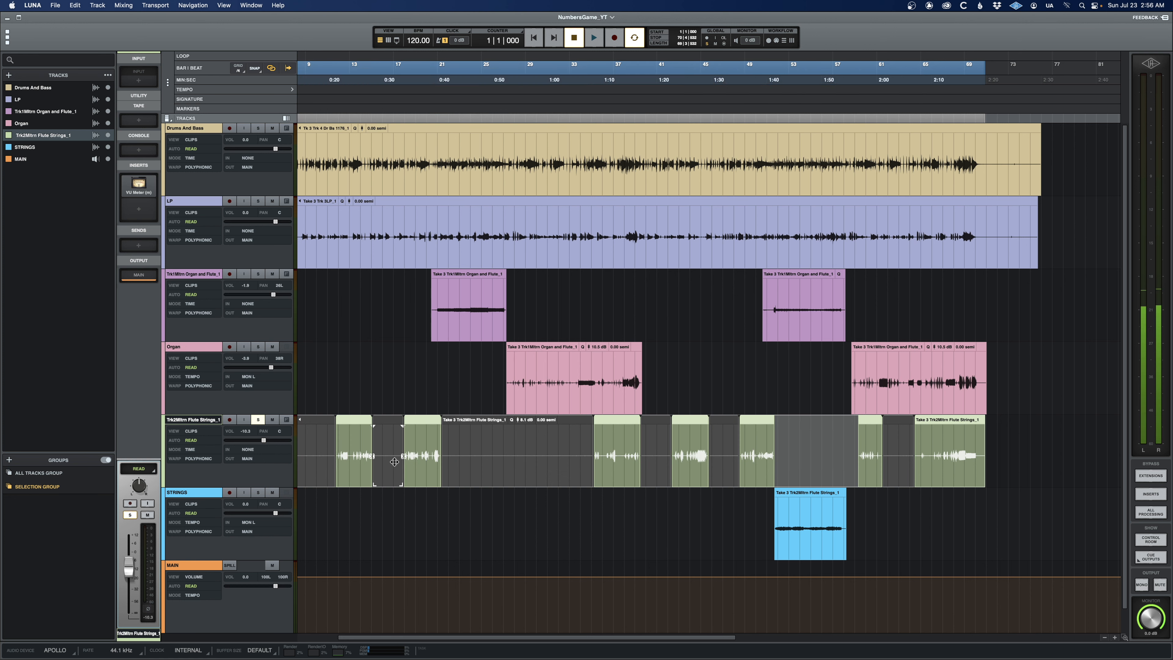
{"action": "left_click", "coordinate": [748, 509]}
{"action": "left_click", "coordinate": [428, 351]}
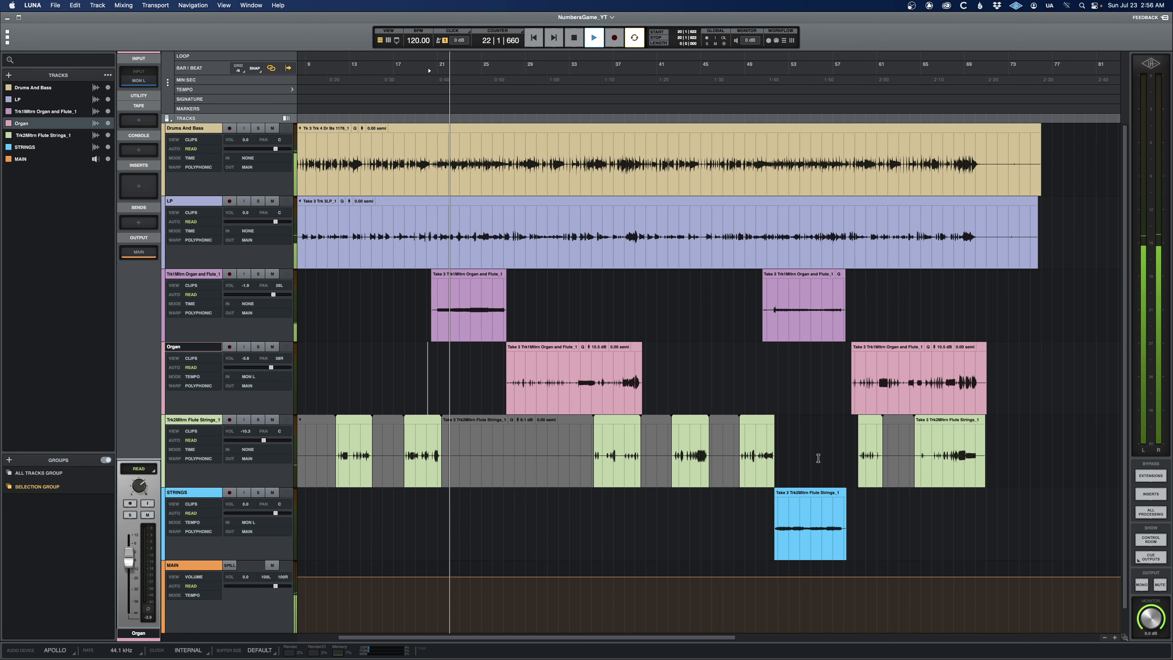
{"action": "left_click", "coordinate": [814, 446]}
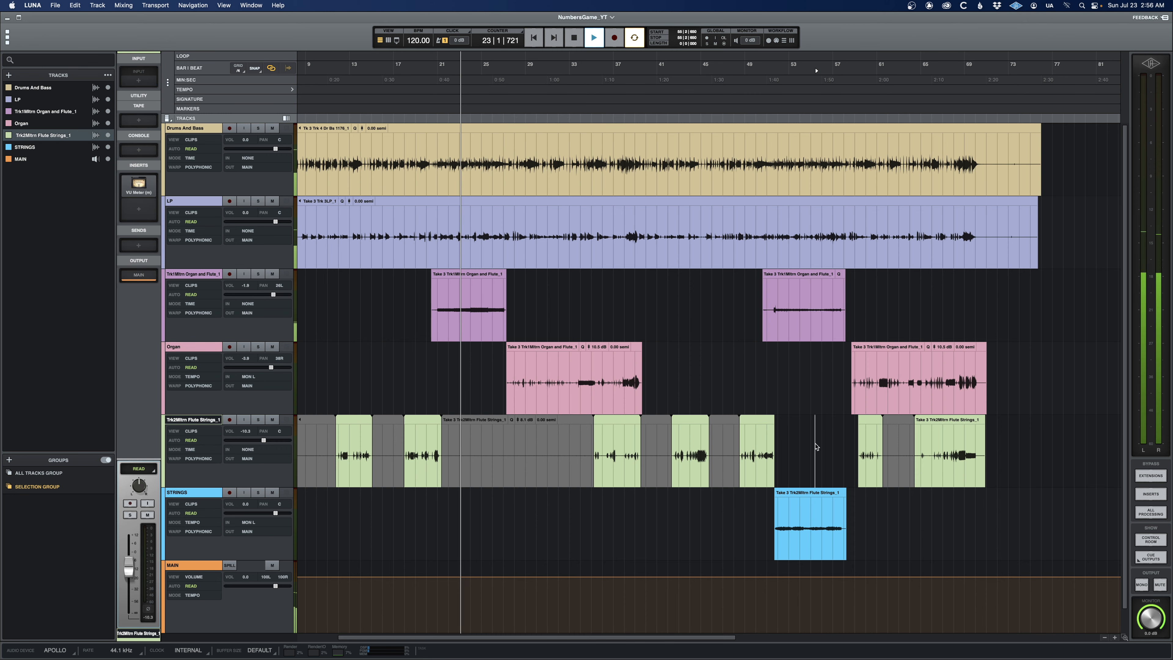
{"action": "scroll", "coordinate": [814, 446], "scroll_direction": "left", "scroll_amount": 2}
{"action": "scroll", "coordinate": [814, 446], "scroll_direction": "right", "scroll_amount": 5}
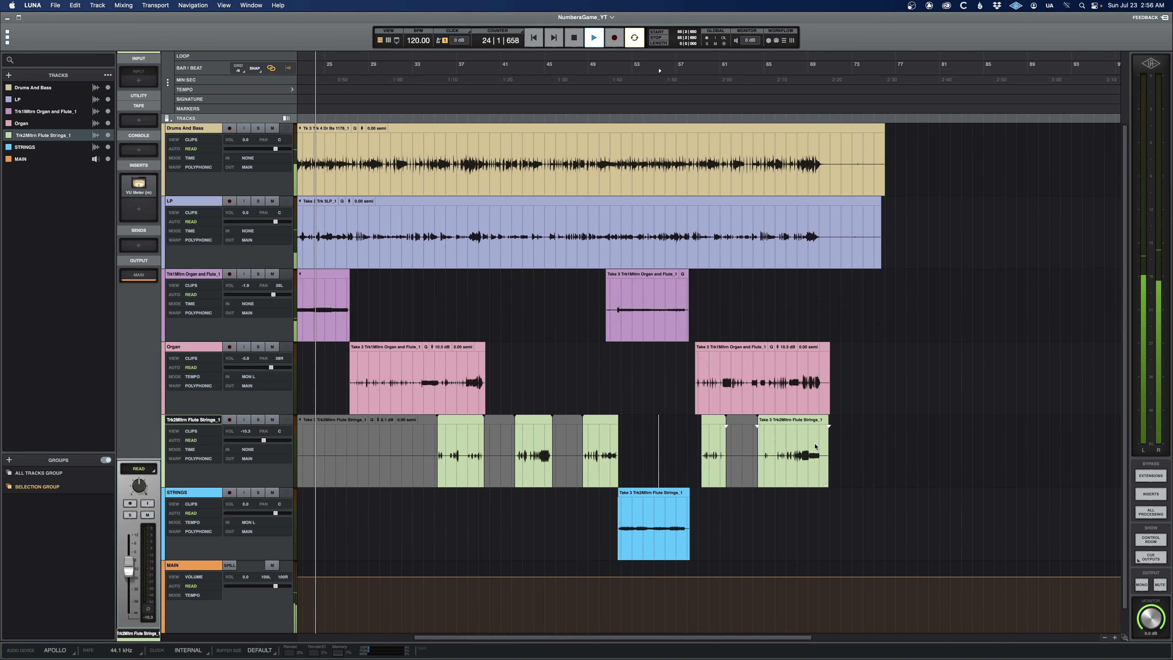
{"action": "scroll", "coordinate": [814, 446], "scroll_direction": "left", "scroll_amount": 5}
{"action": "key", "text": "space"}
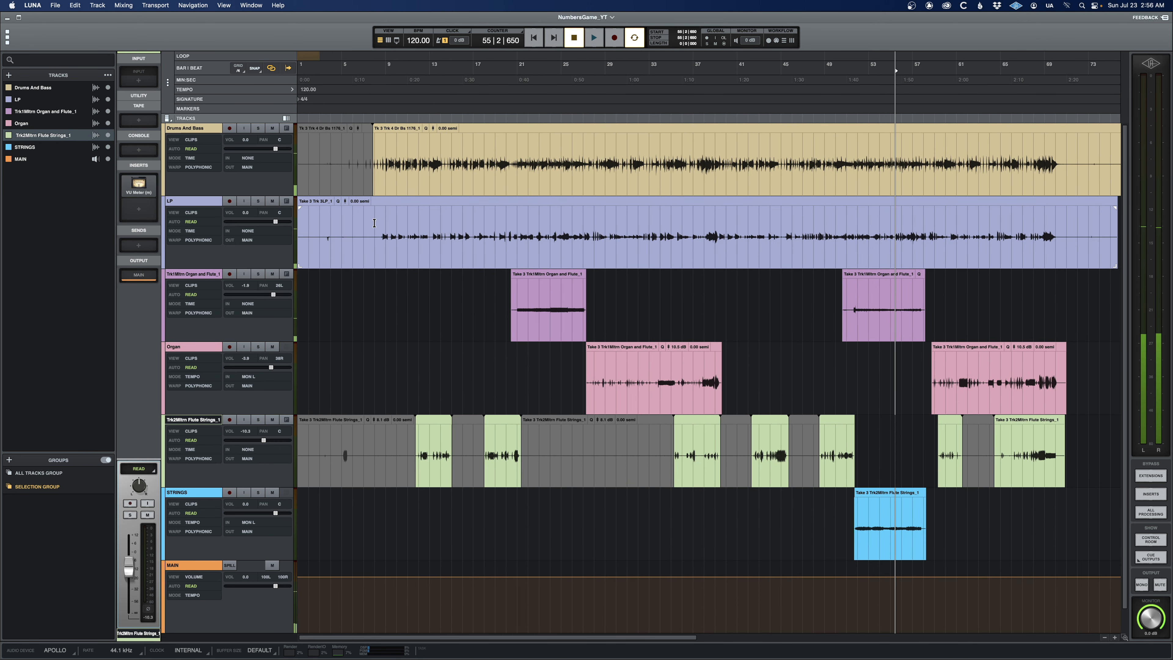
Split the LP clip at the music's start in bar 7, beat 4, and mute the section before it.
{"action": "left_click", "coordinate": [374, 222]}
{"action": "key", "text": "t"}
{"action": "key", "text": "t"}
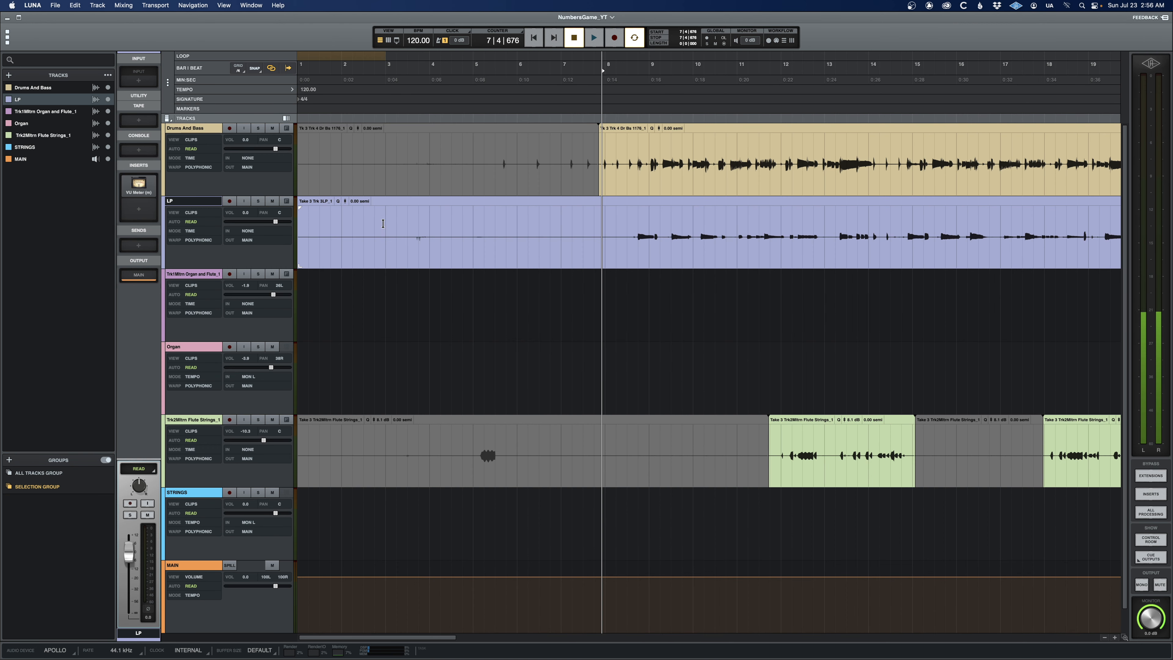
{"action": "mouse_move", "coordinate": [599, 221]}
{"action": "left_mouse_down"}
{"action": "mouse_move", "coordinate": [536, 224]}
{"action": "mouse_move", "coordinate": [599, 225]}
{"action": "left_mouse_up"}
{"action": "key", "text": "b"}
{"action": "left_click", "coordinate": [549, 244]}
{"action": "key", "text": "space"}
{"action": "key", "text": "space"}
{"action": "key", "text": "super+m"}
{"action": "left_click", "coordinate": [619, 244], "text": "shift"}
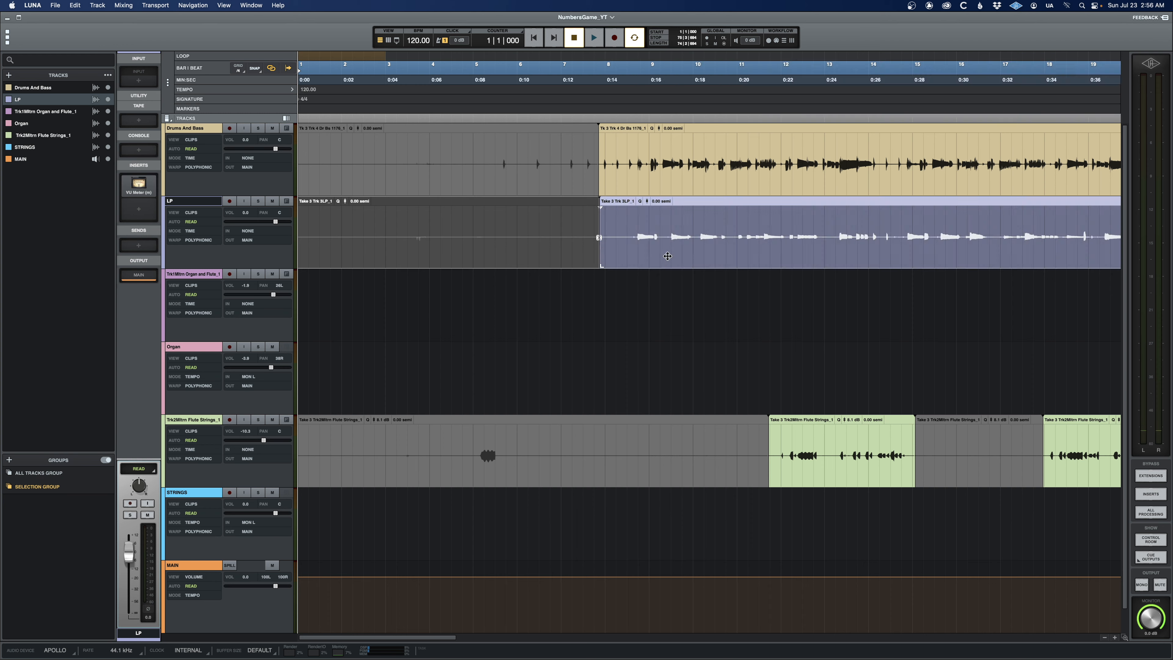
{"action": "key", "text": "space"}
{"action": "left_click", "coordinate": [600, 223]}
{"action": "key", "text": "r"}
{"action": "key", "text": "r"}
{"action": "key", "text": "space"}
Play the song's ending, then mute the Drums And Bass and LP clips from bar 71, beat 4 onward.
{"action": "left_click", "coordinate": [1049, 151]}
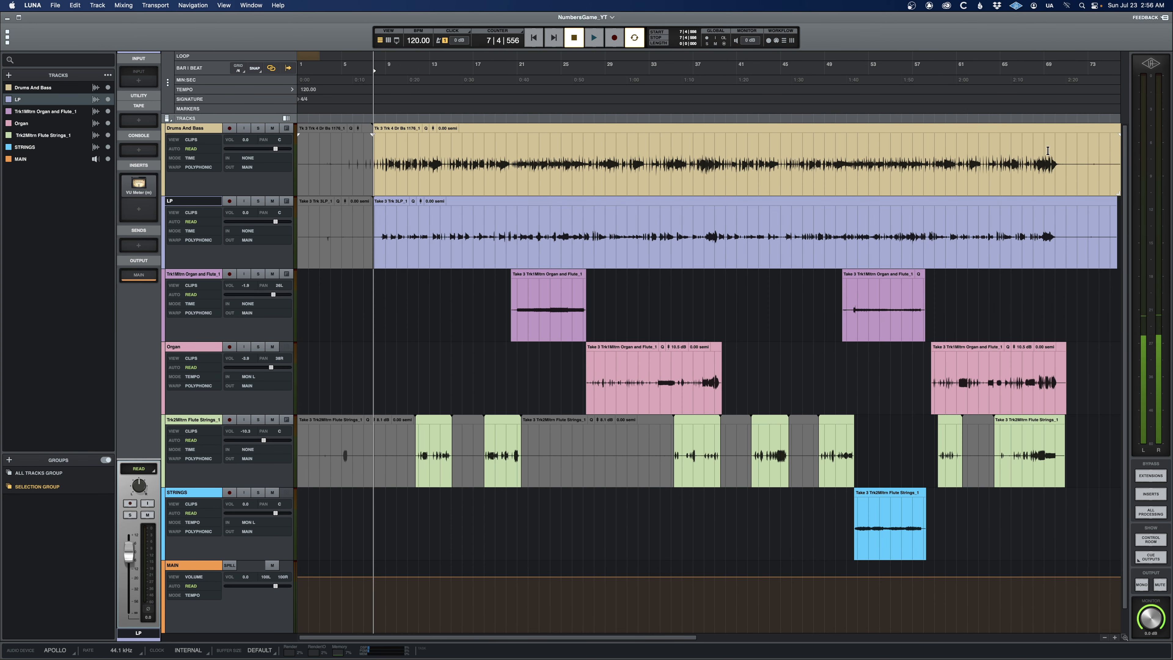
{"action": "key", "text": "space"}
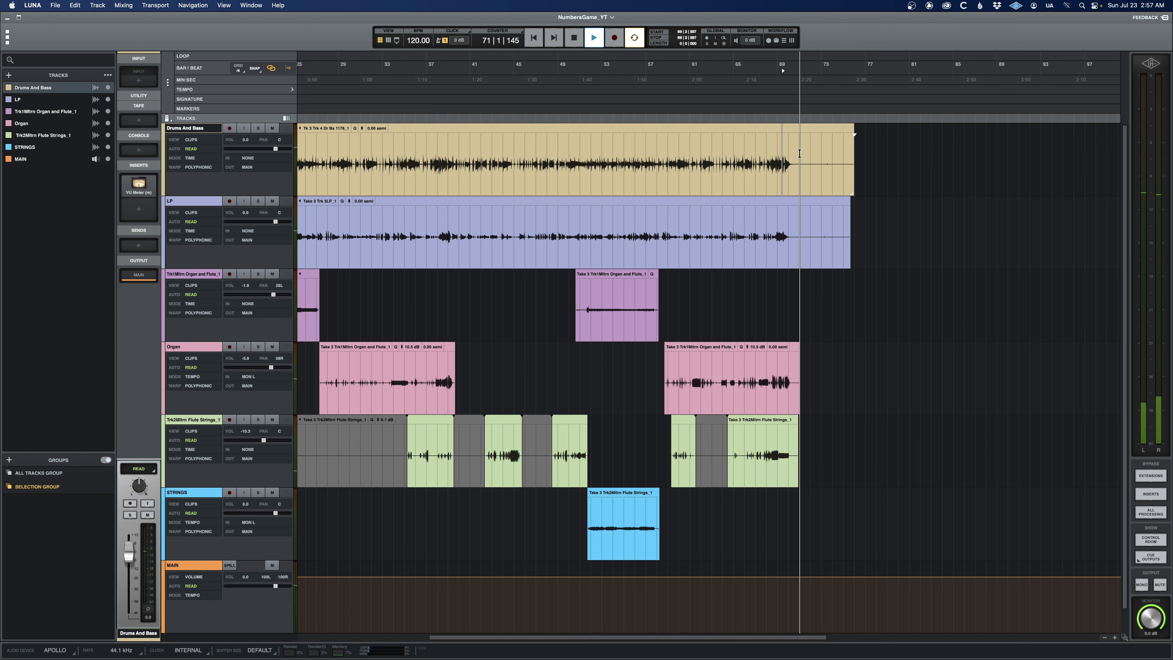
{"action": "key", "text": "space"}
{"action": "left_click_drag", "start_coordinate": [810, 157], "coordinate": [889, 243]}
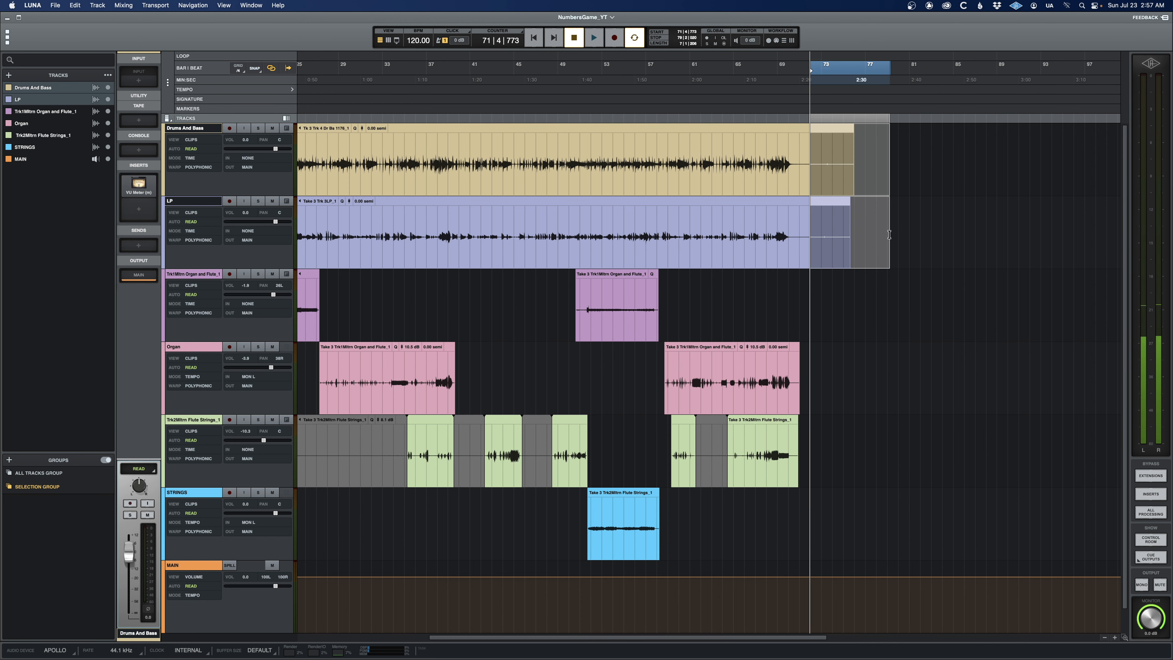
{"action": "key", "text": "super+m"}
{"action": "left_click", "coordinate": [782, 250]}
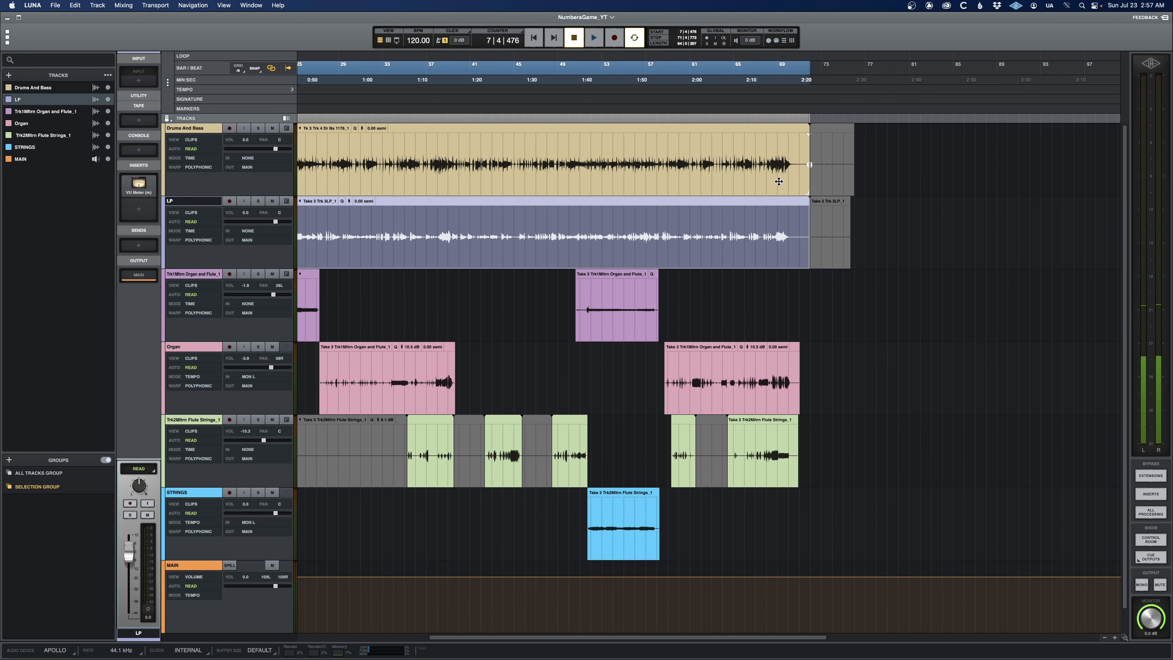
{"action": "left_click", "coordinate": [779, 180], "text": "shift"}
{"action": "left_click", "coordinate": [844, 371]}
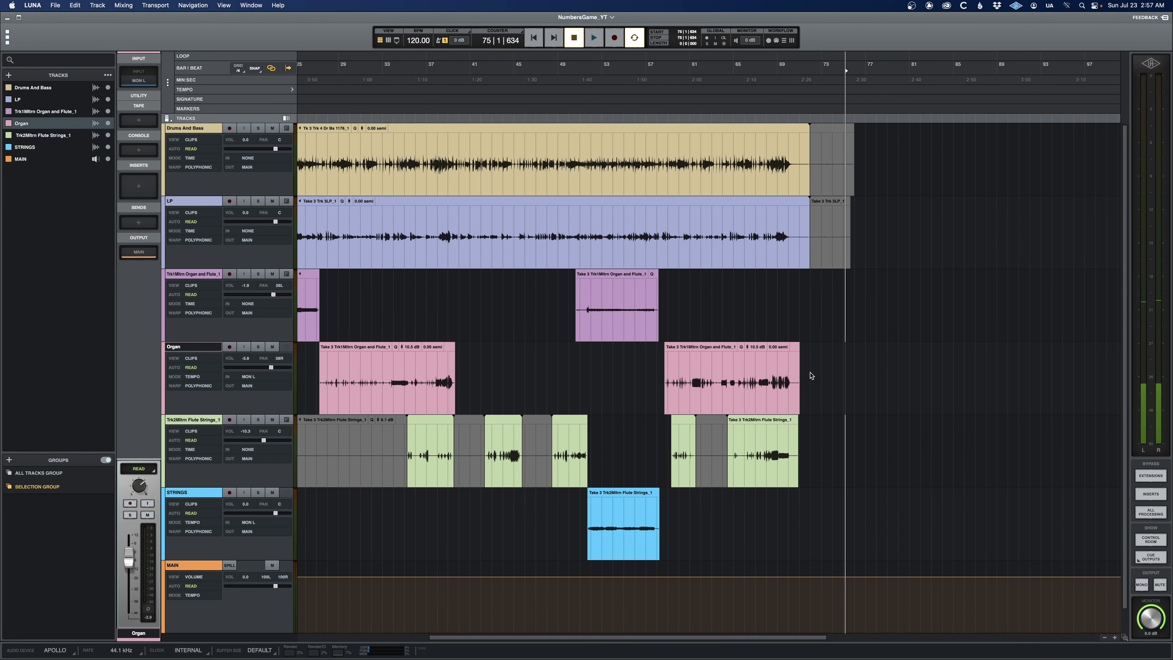
Play the song from about bar 7 and mark its sections as IN, C1, R1, V2, C2, R2 and OUT.
{"action": "scroll", "coordinate": [804, 368], "scroll_direction": "left", "scroll_amount": 5}
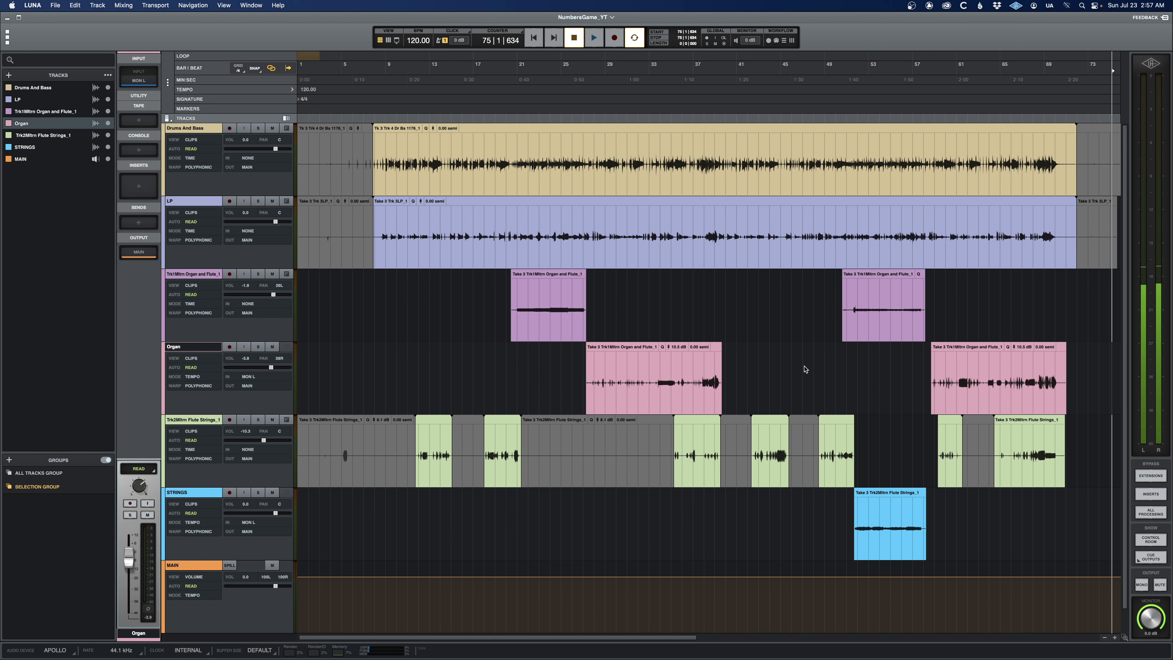
{"action": "left_click", "coordinate": [374, 312]}
{"action": "left_click", "coordinate": [369, 308]}
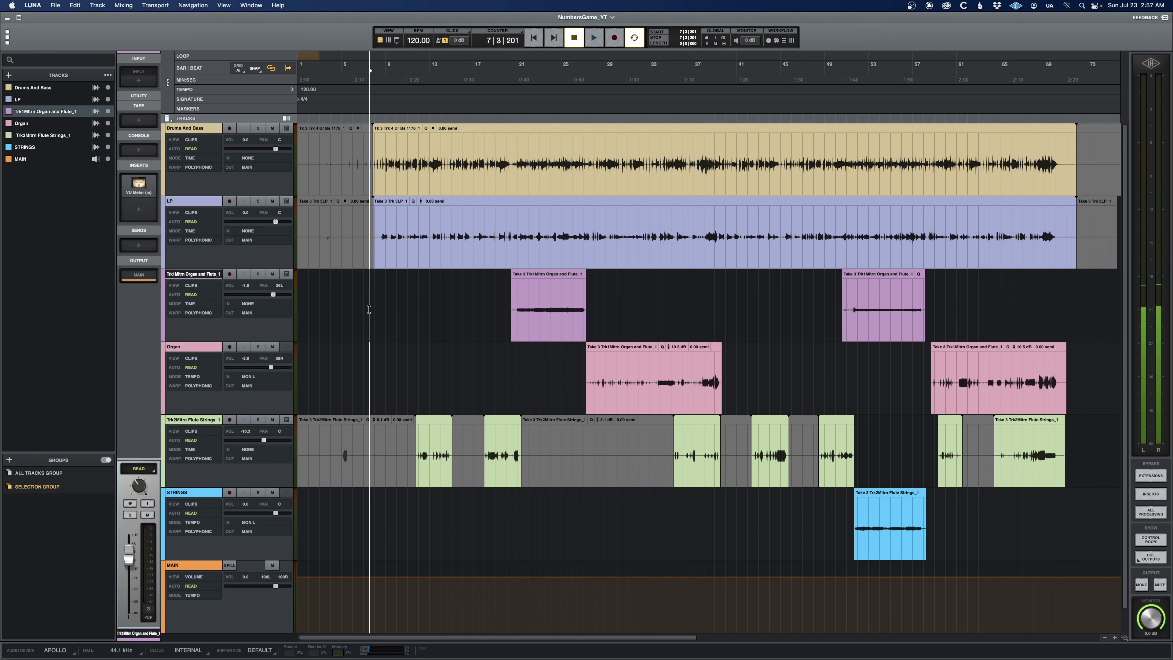
{"action": "key", "text": "space"}
{"action": "key", "text": "space"}
{"action": "key", "text": "space"}
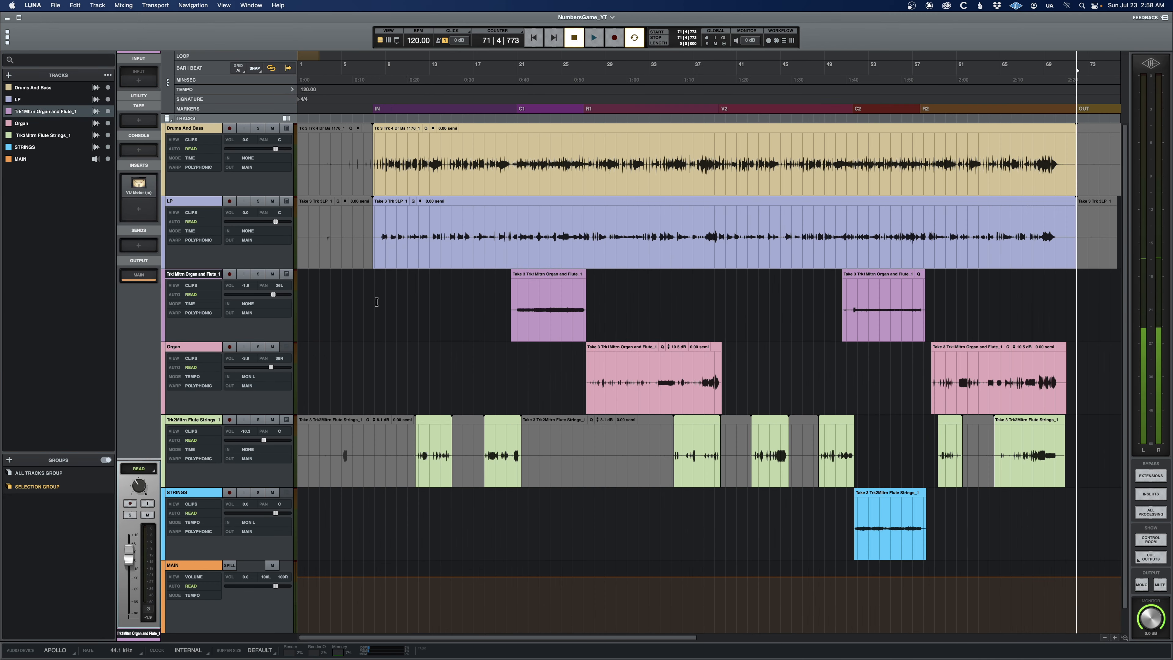
{"action": "key", "text": "space"}
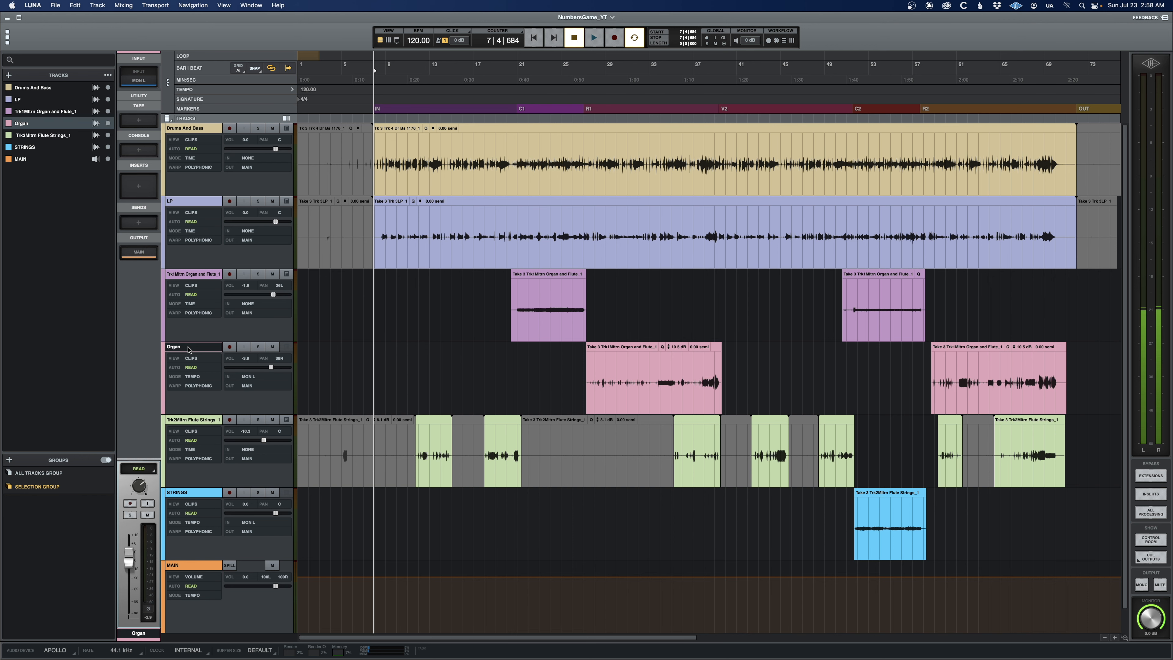
Show the mixer, select the MAIN channel and hide the cues section.
{"action": "key", "text": "super+equal"}
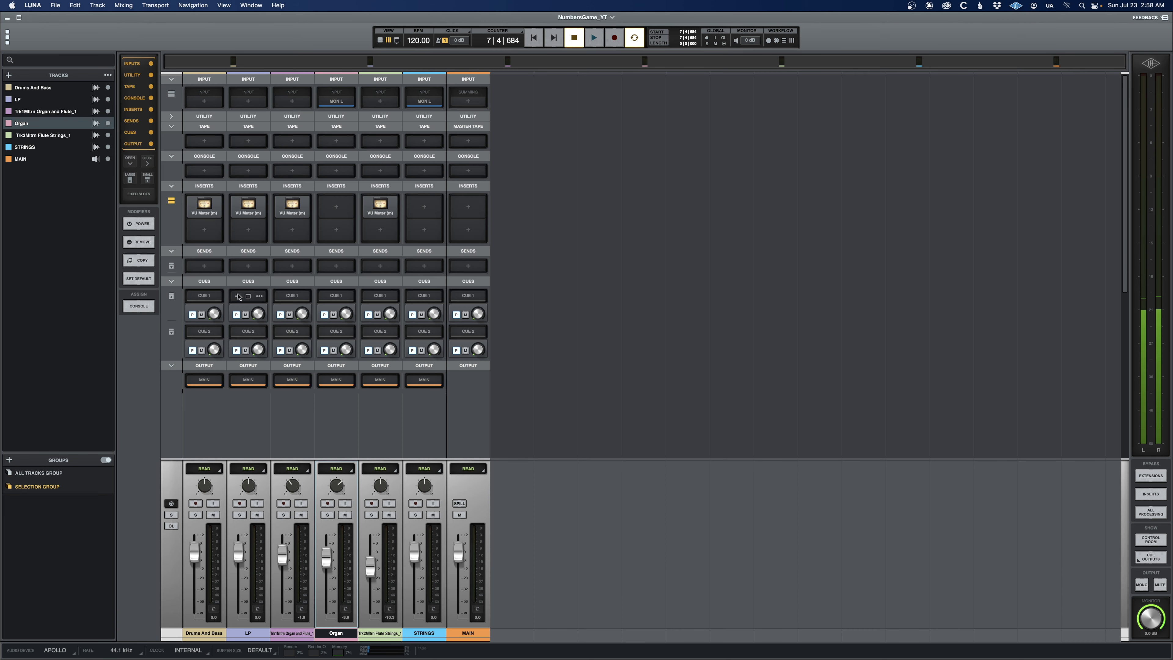
{"action": "left_click", "coordinate": [481, 632]}
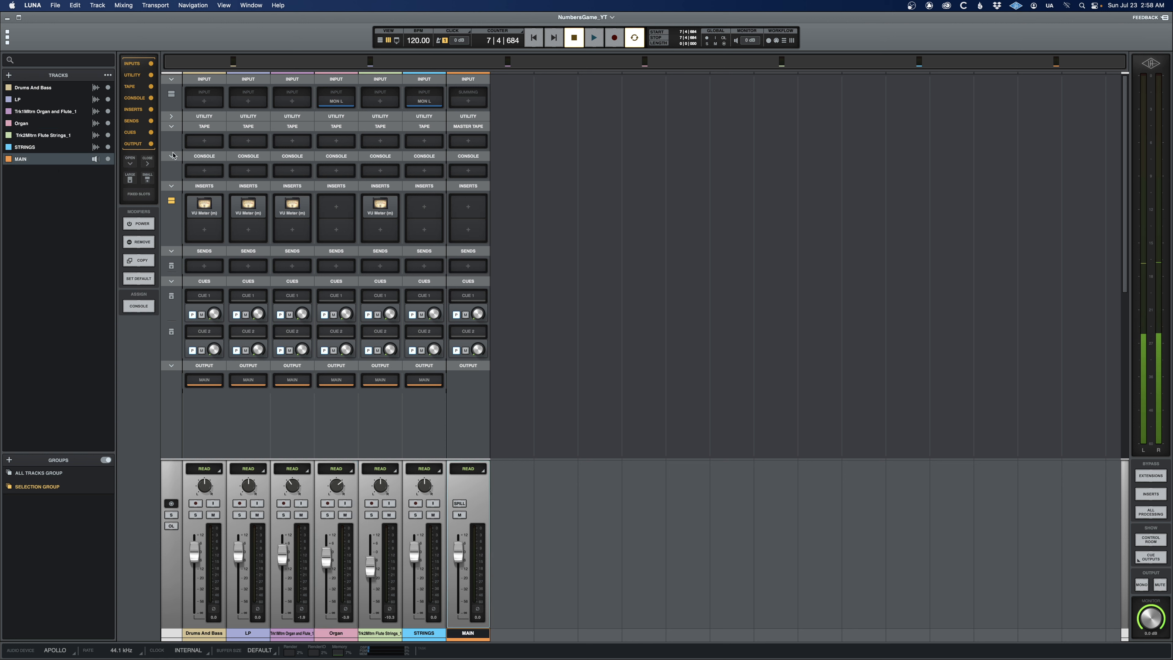
{"action": "left_click", "coordinate": [151, 133]}
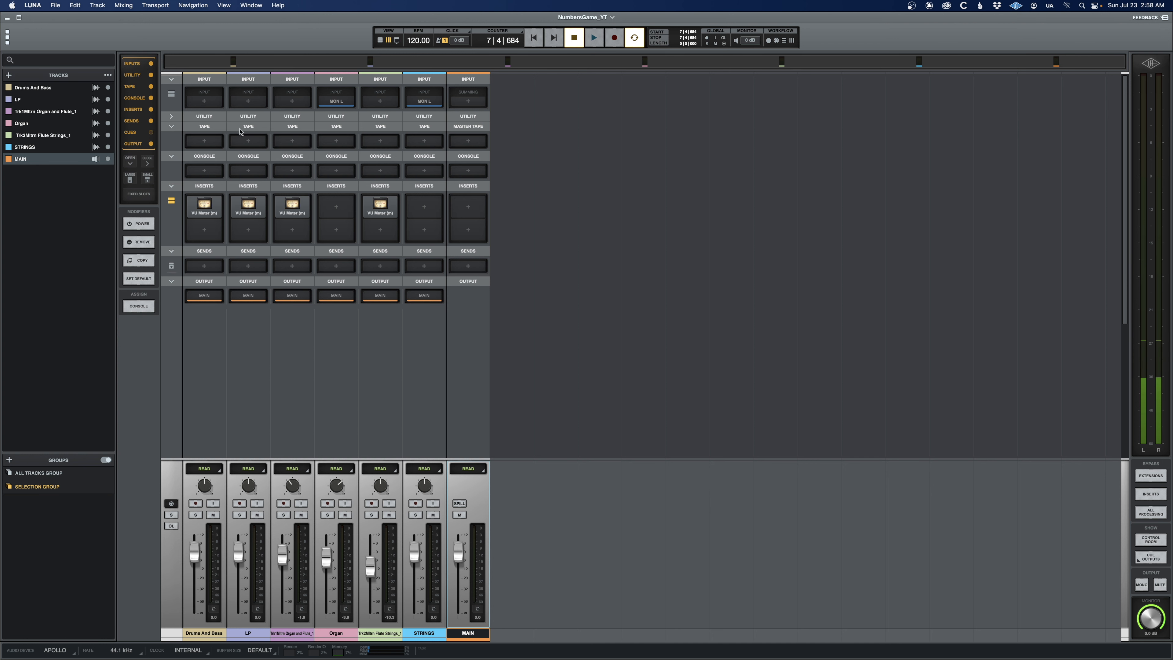
Remove the MON L input from the Organ and STRINGS tracks and recolor STRINGS light tan.
{"action": "left_click", "coordinate": [338, 103]}
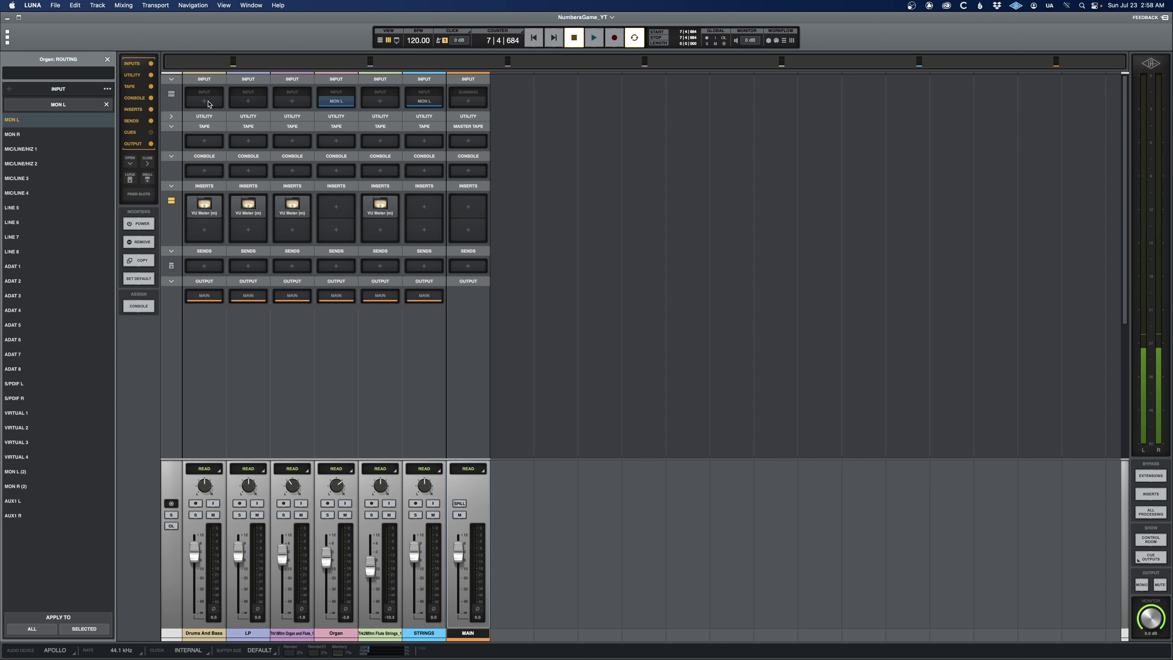
{"action": "left_click", "coordinate": [107, 104]}
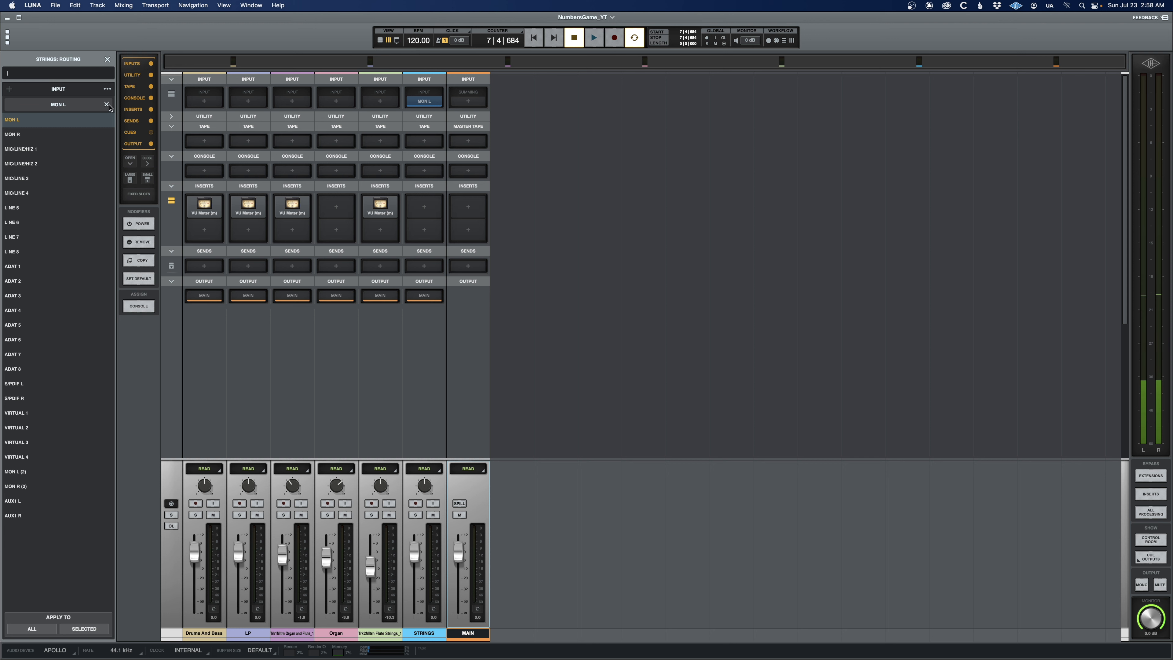
{"action": "left_click", "coordinate": [106, 105]}
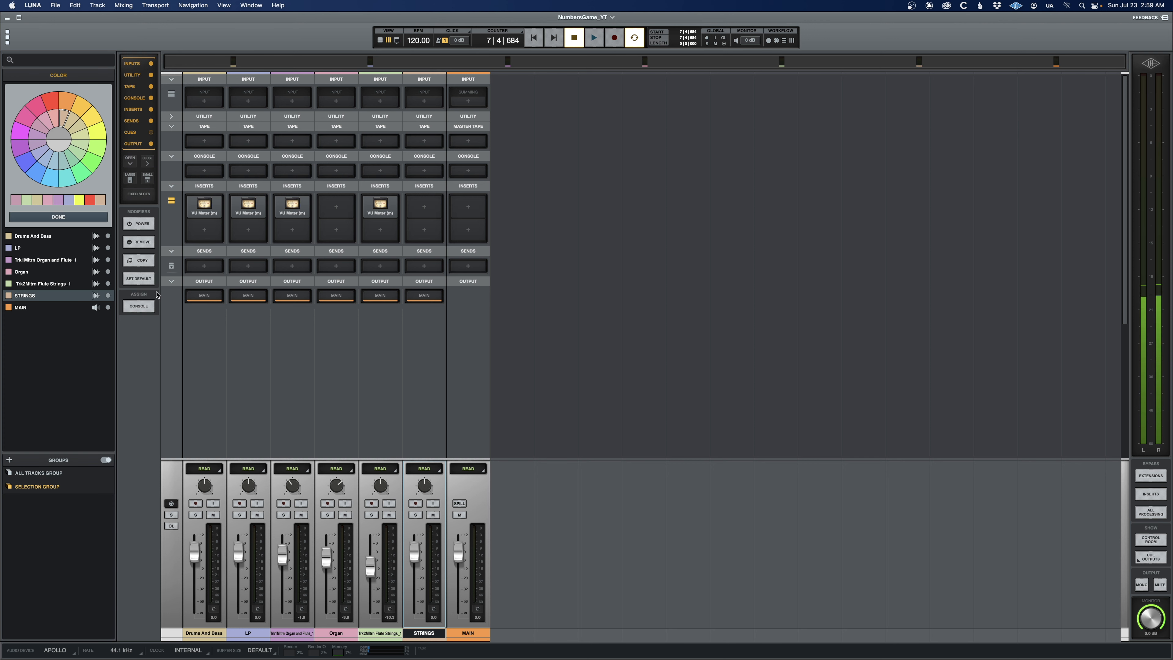
{"action": "left_click", "coordinate": [58, 216]}
Create one stereo bus named MixBus with Neve Summing and no tape or console emulation.
{"action": "left_click", "coordinate": [8, 74]}
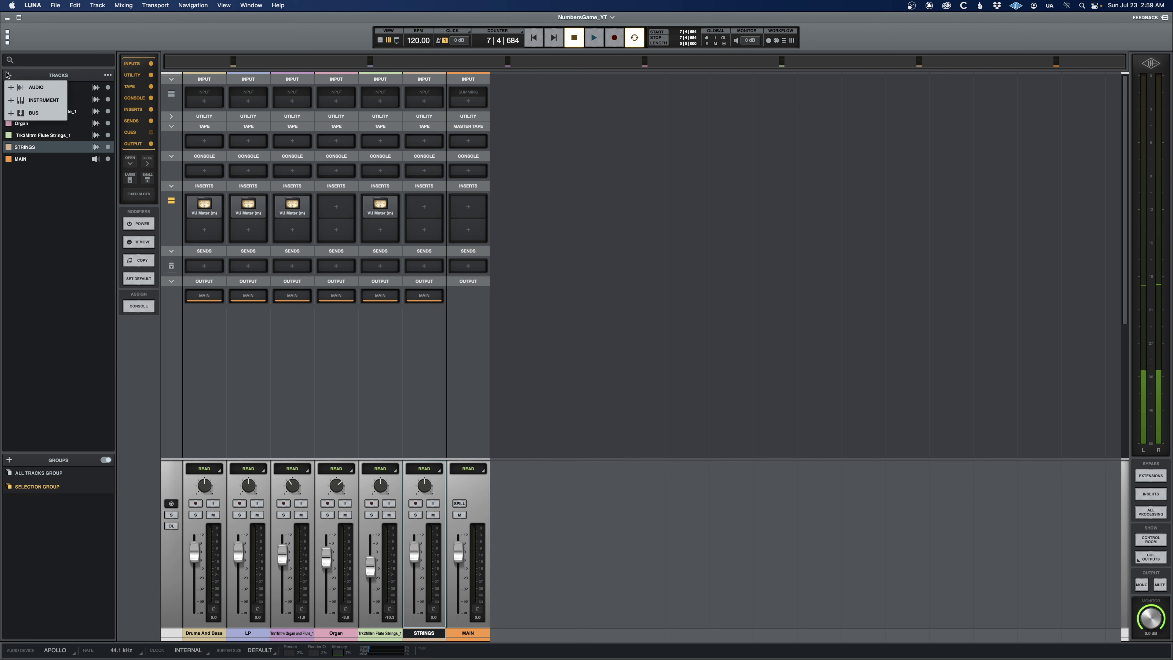
{"action": "left_click", "coordinate": [30, 113]}
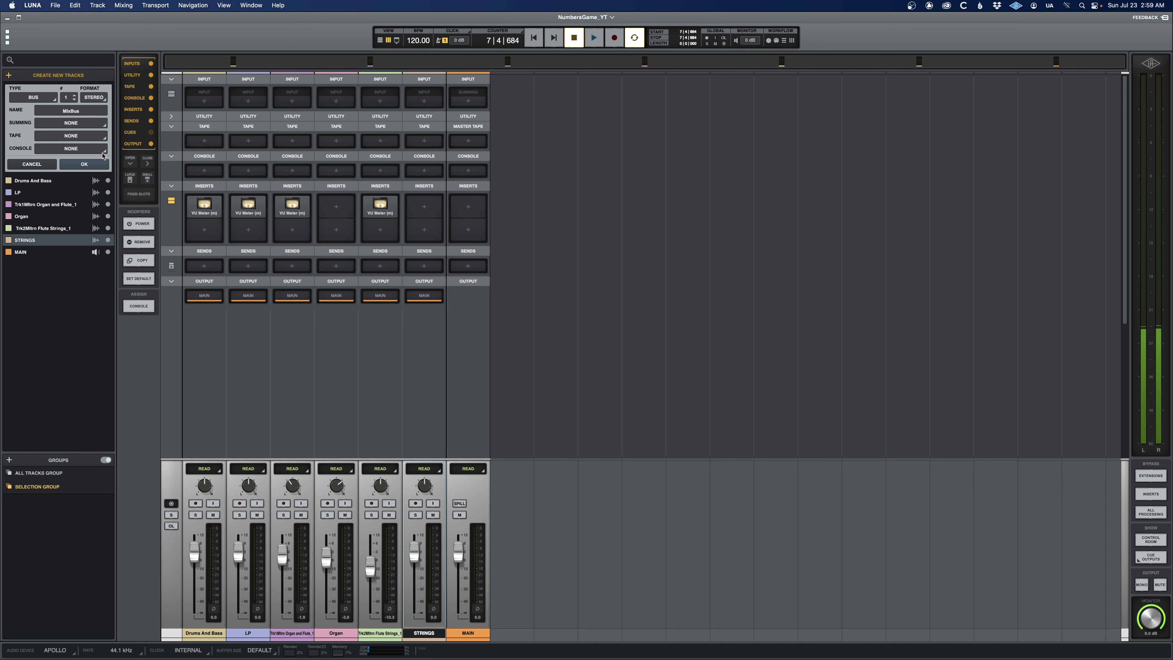
{"action": "left_click", "coordinate": [81, 125]}
{"action": "left_click", "coordinate": [80, 144]}
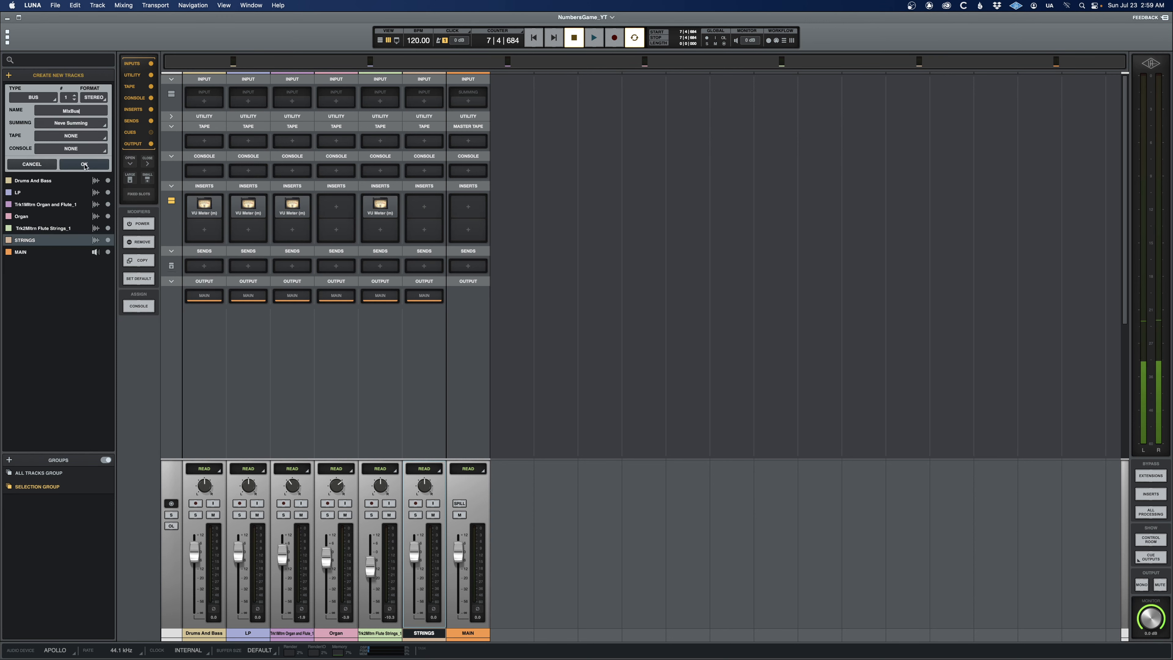
{"action": "left_click", "coordinate": [84, 164]}
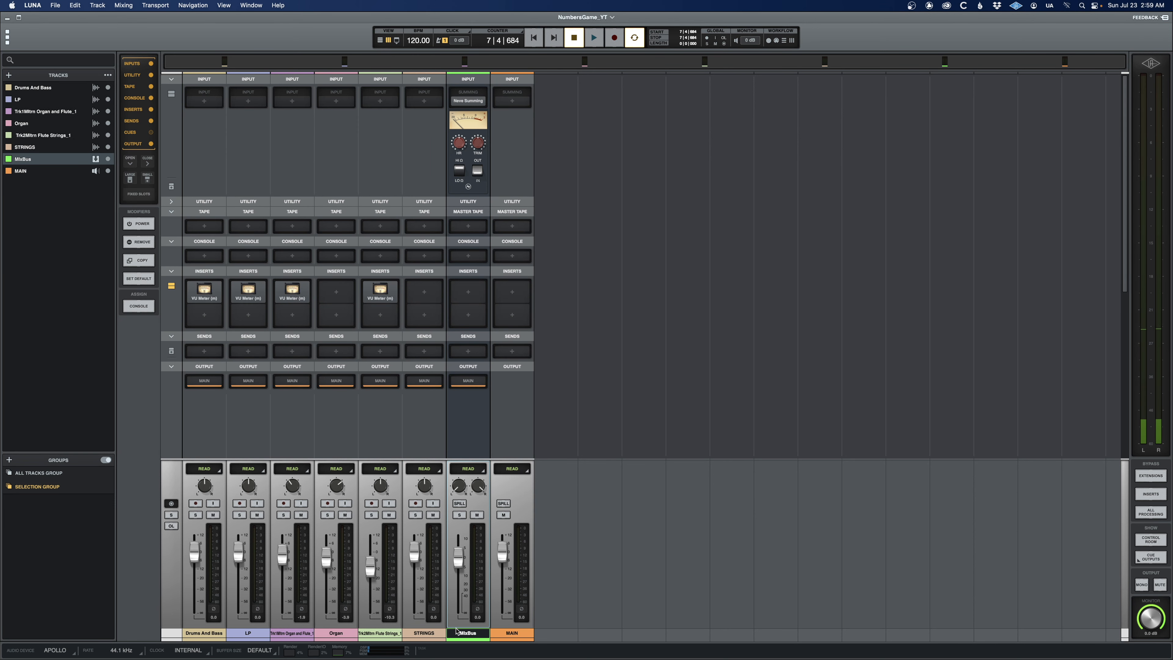
Route the outputs of all six tracks from Drums And Bass through STRINGS to MixBus.
{"action": "left_click", "coordinate": [427, 635]}
{"action": "left_click", "coordinate": [209, 634], "text": "shift"}
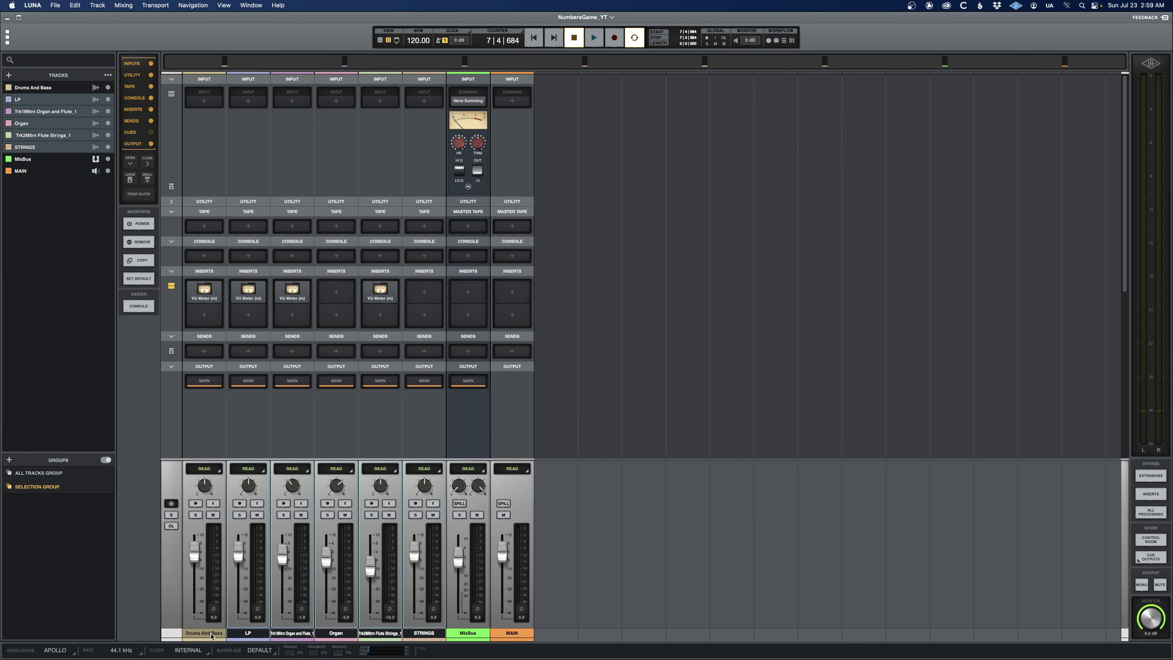
{"action": "left_click", "coordinate": [210, 385]}
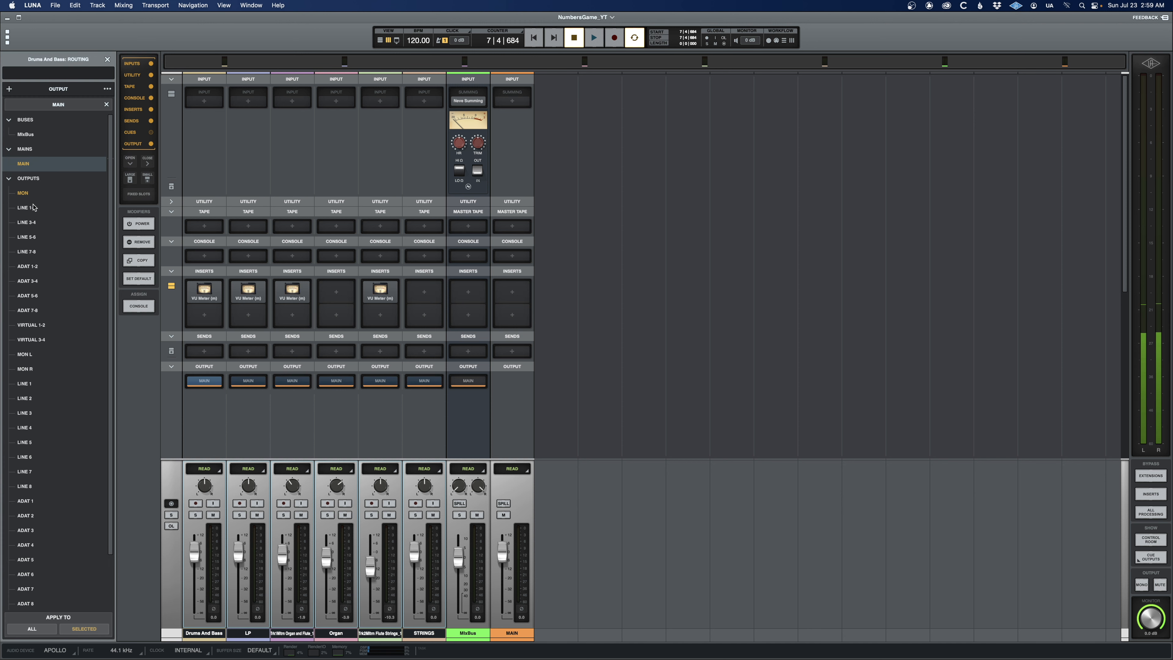
{"action": "left_click", "coordinate": [25, 134]}
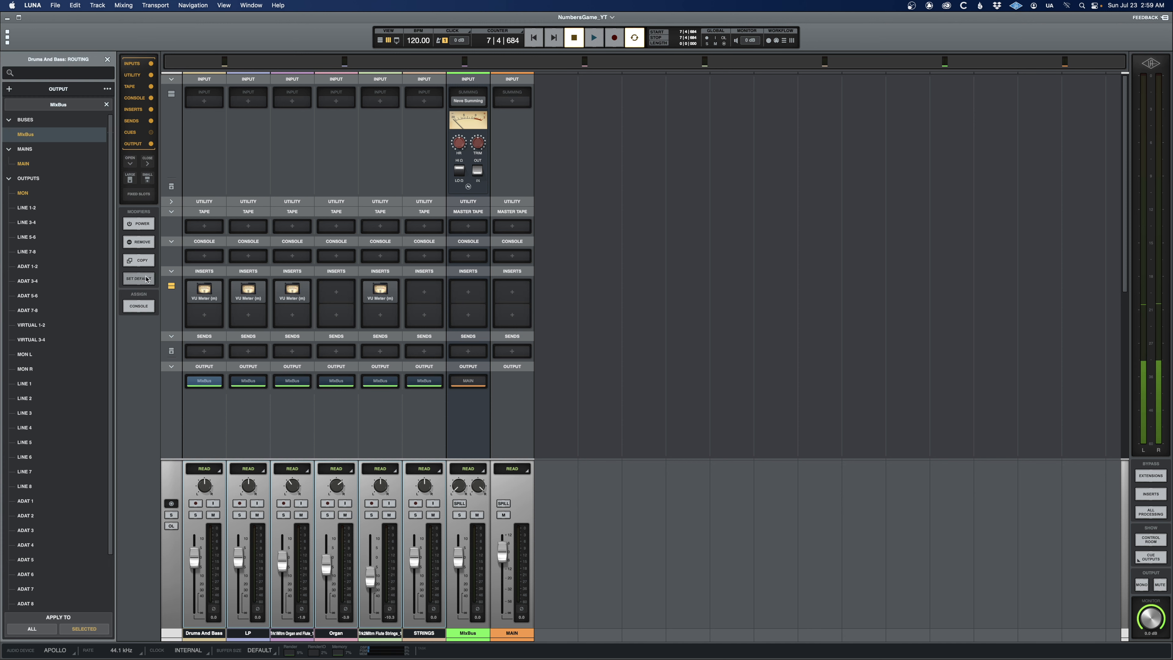
Remove the VU Meter inserts from all tracks and select the MixBus channel.
{"action": "left_click", "coordinate": [140, 243]}
{"action": "left_click", "coordinate": [187, 271]}
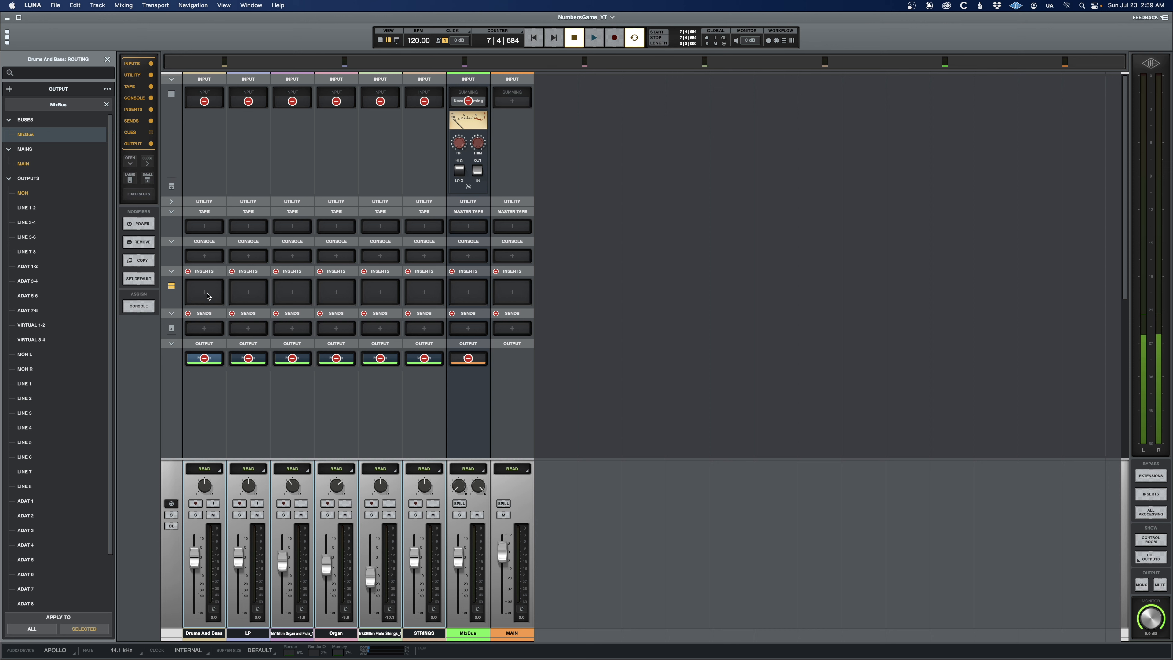
{"action": "left_click", "coordinate": [146, 243]}
{"action": "left_click", "coordinate": [469, 632]}
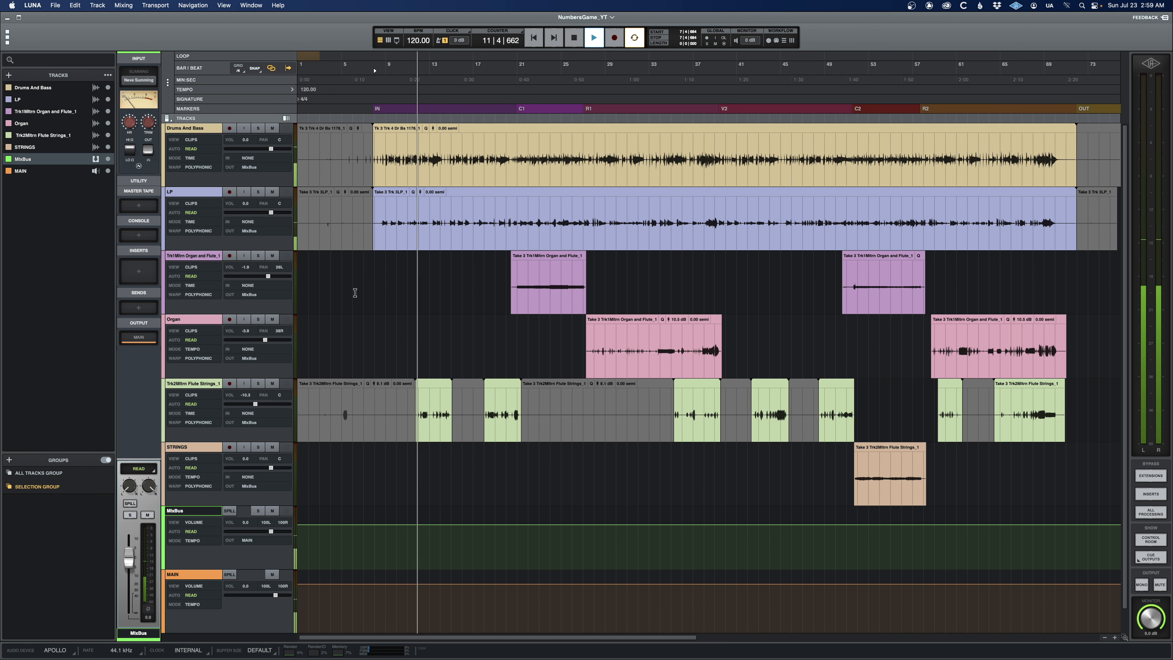
Insert the FabFilter Pro-Q 3 equalizer in the first insert slot of Drums And Bass.
{"action": "key", "text": "super+equal"}
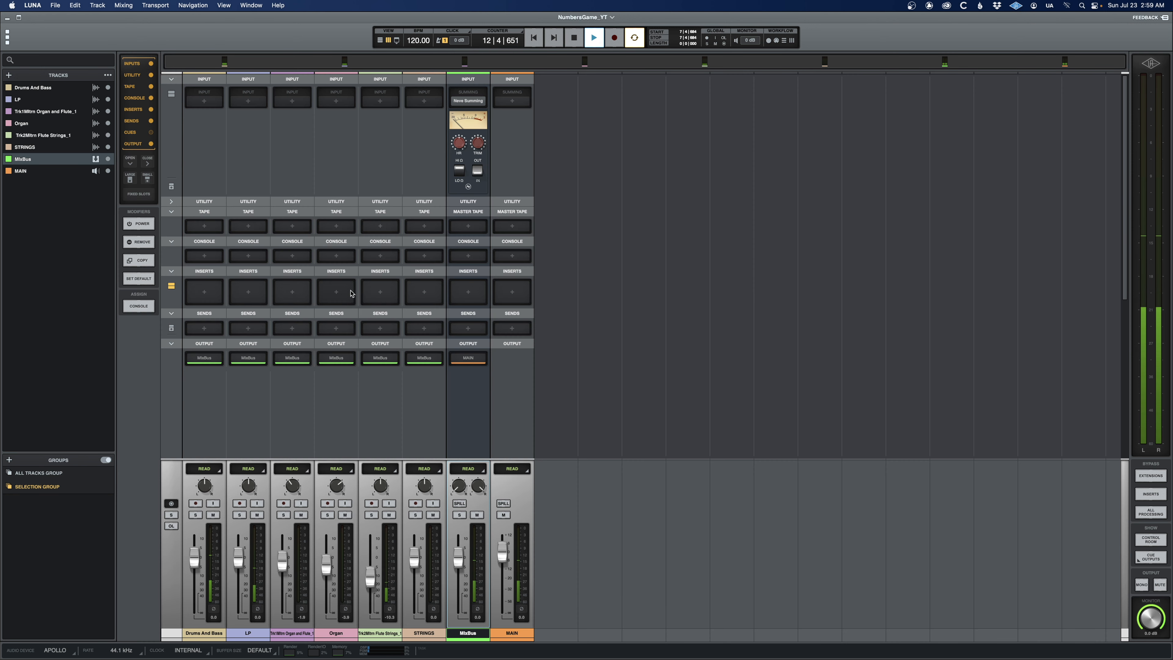
{"action": "left_click", "coordinate": [190, 292]}
{"action": "type", "text": "fab"}
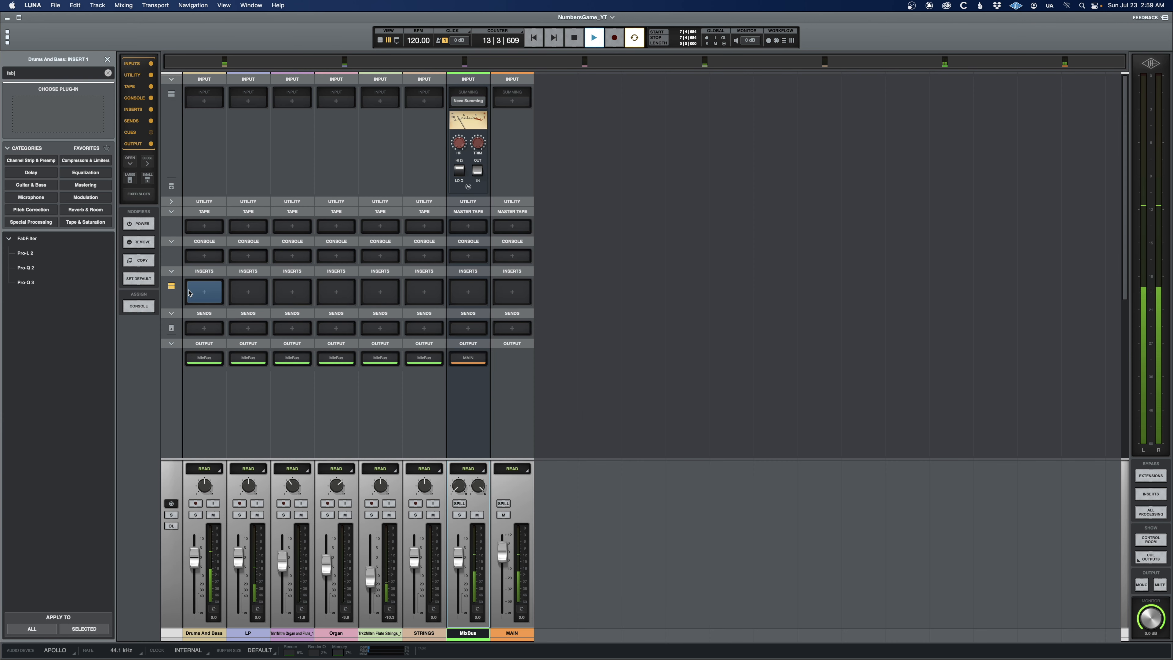
{"action": "double_click", "coordinate": [27, 282]}
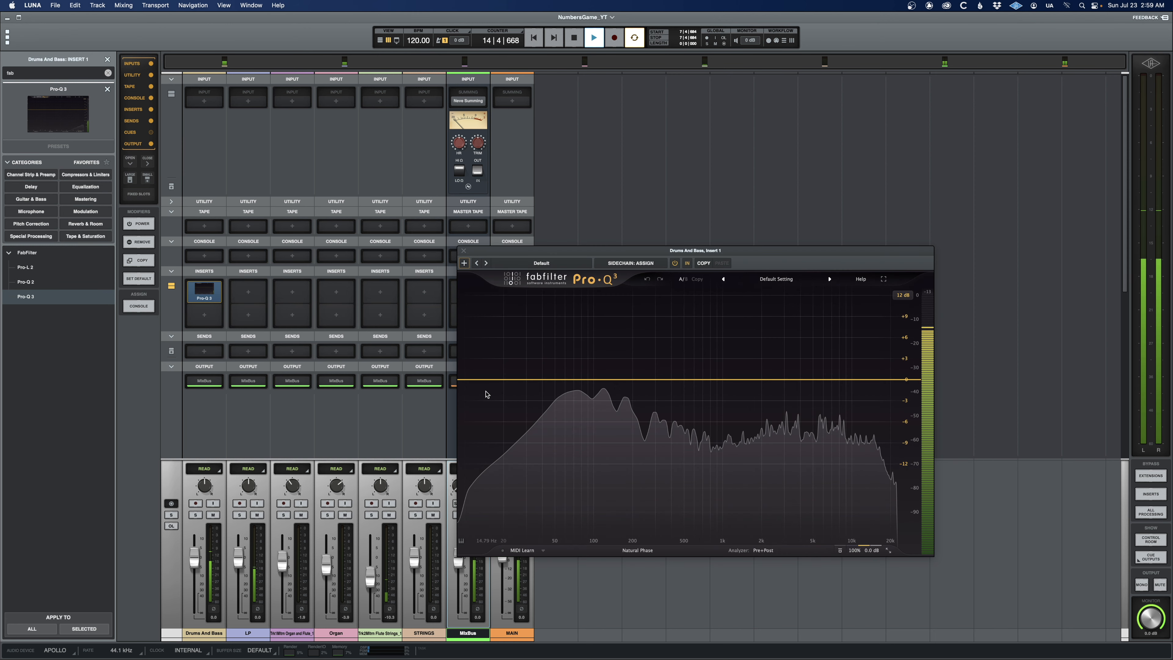
Add a 12 dB/oct low-cut filter at about 30 Hz to the Drums And Bass EQ and reposition the plug-in window.
{"action": "left_click", "coordinate": [472, 379]}
{"action": "left_click_drag", "start_coordinate": [472, 380], "coordinate": [525, 380]}
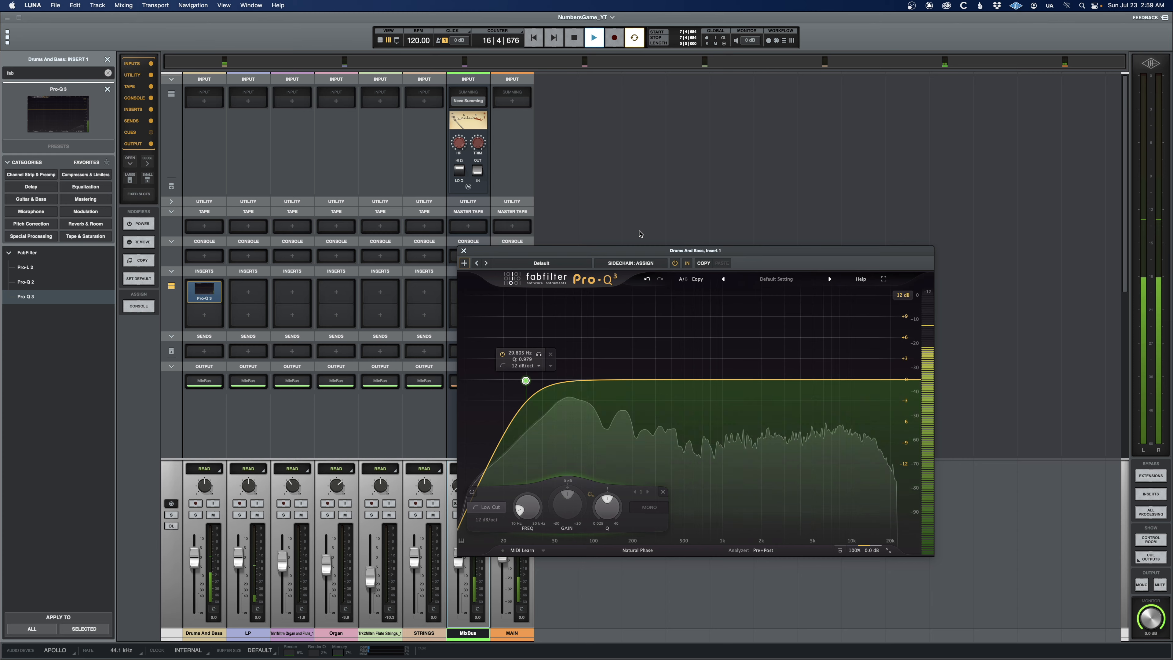
{"action": "left_click_drag", "start_coordinate": [634, 252], "coordinate": [560, 140]}
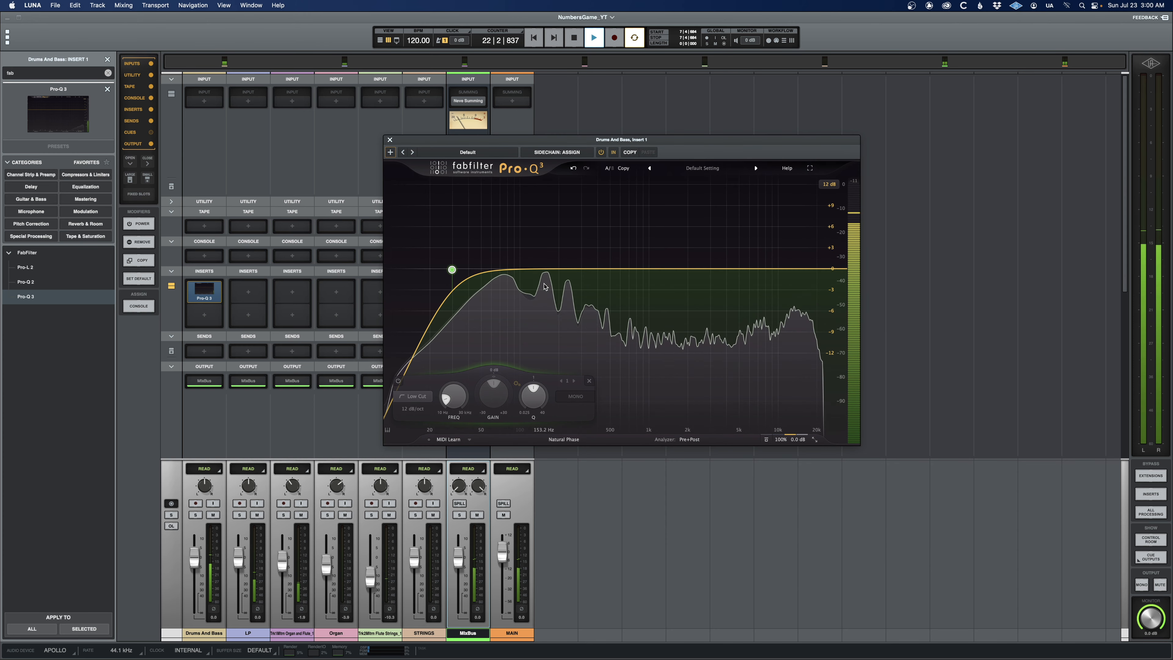
Add a bell cut of about -8 dB near 85 Hz with a Q of about 3.1, and solo Drums And Bass to audition it.
{"action": "left_click", "coordinate": [528, 272]}
{"action": "left_click_drag", "start_coordinate": [524, 270], "coordinate": [509, 305]}
{"action": "scroll", "coordinate": [509, 275], "scroll_direction": "up", "scroll_amount": 5}
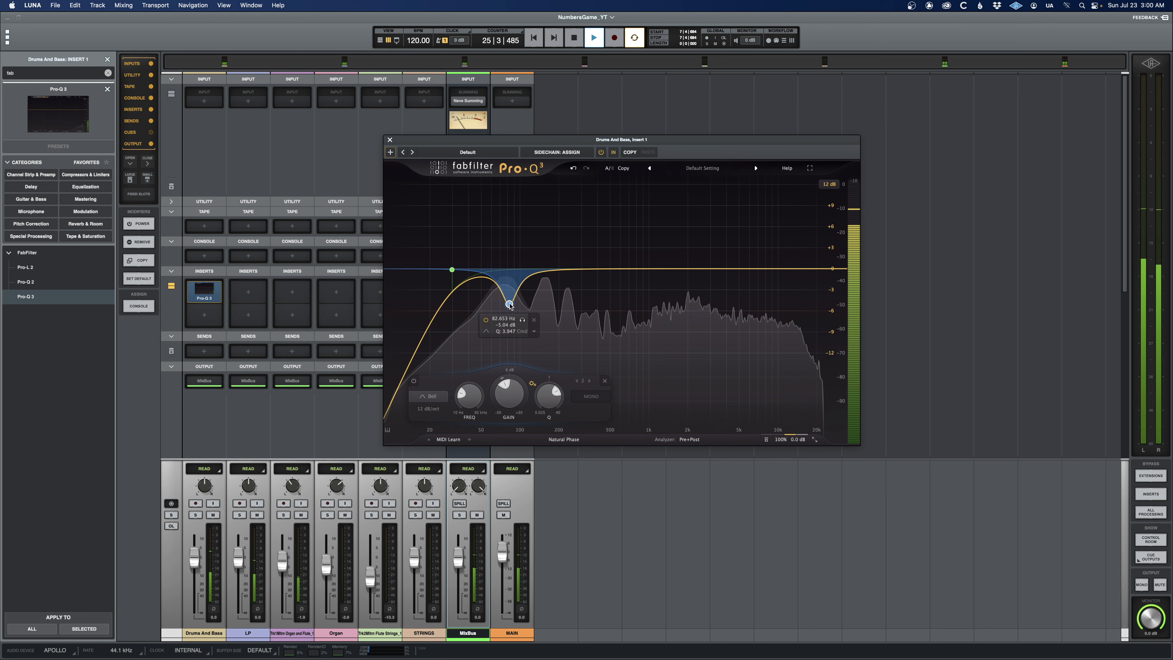
{"action": "left_click_drag", "start_coordinate": [510, 304], "coordinate": [508, 319]}
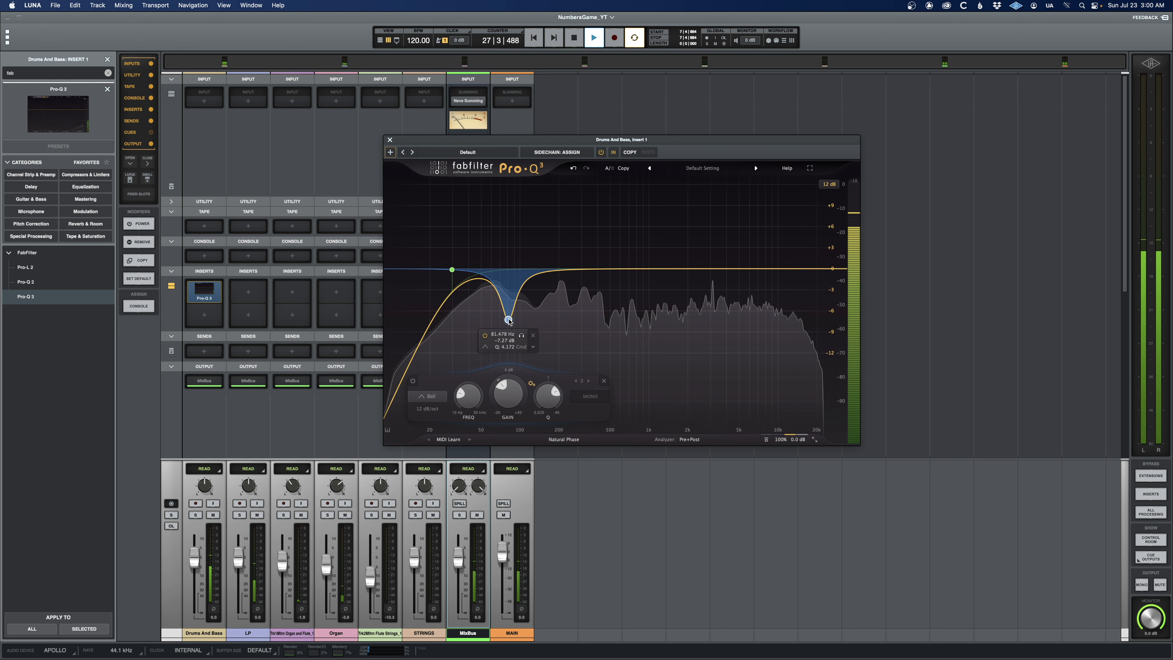
{"action": "scroll", "coordinate": [509, 321], "scroll_direction": "down", "scroll_amount": 2}
{"action": "left_click_drag", "start_coordinate": [510, 320], "coordinate": [511, 322]}
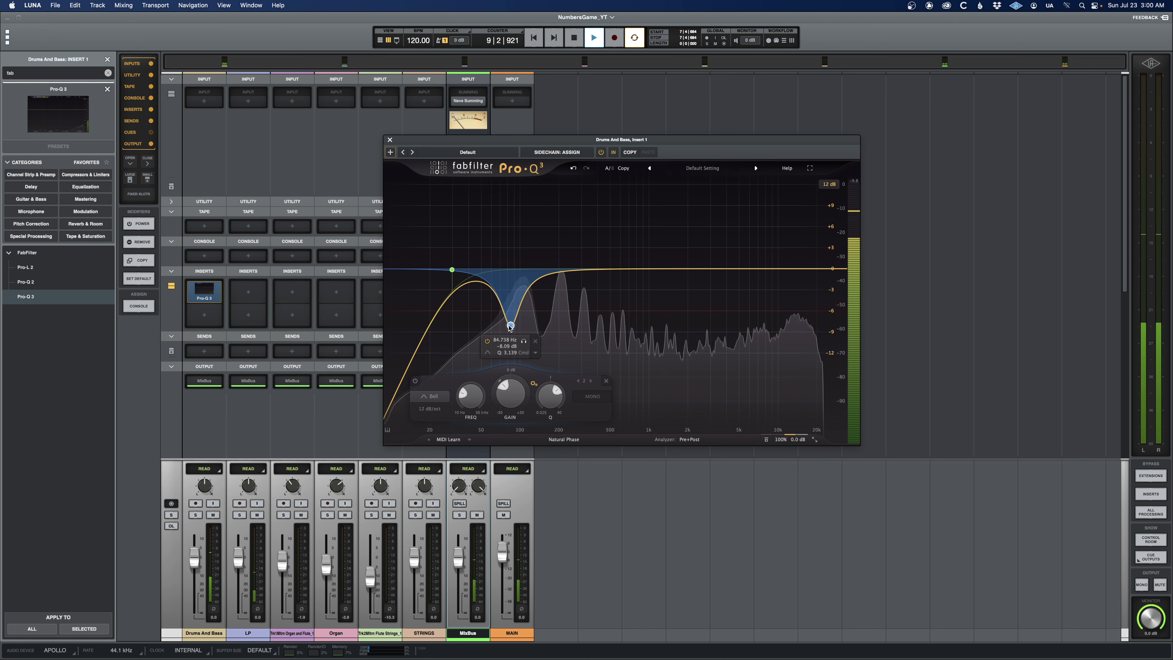
{"action": "left_click", "coordinate": [524, 341]}
{"action": "left_click", "coordinate": [193, 515]}
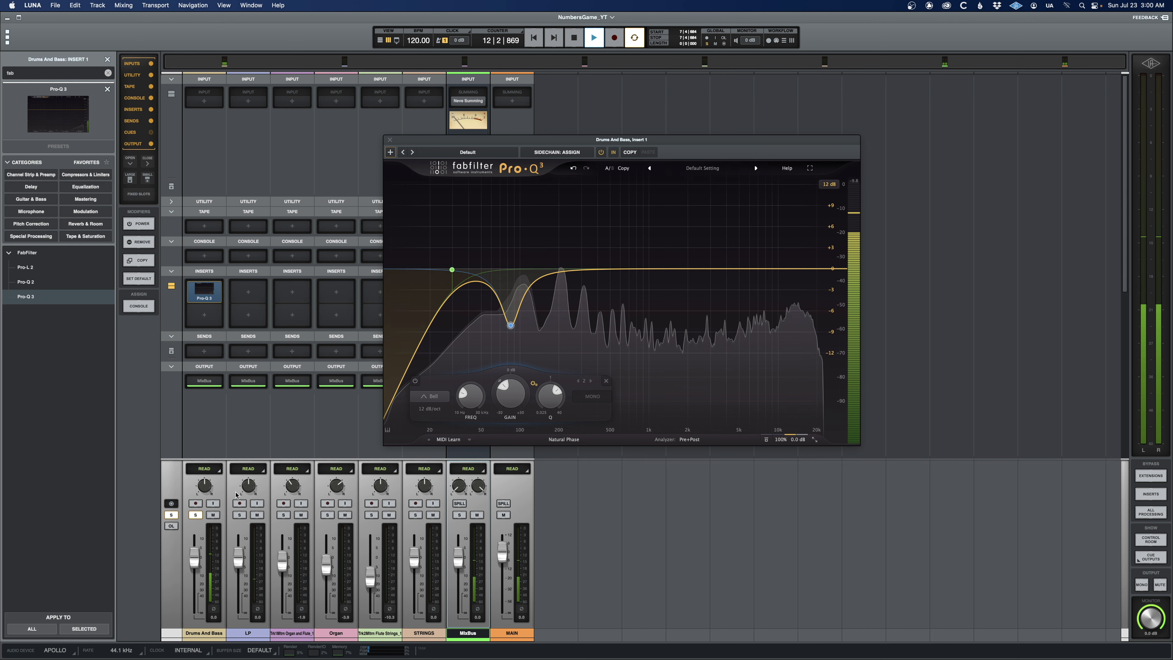
Deepen the 85 Hz bell cut on the Drums And Bass EQ to about -8.7 dB and stop playback.
{"action": "mouse_move", "coordinate": [510, 326]}
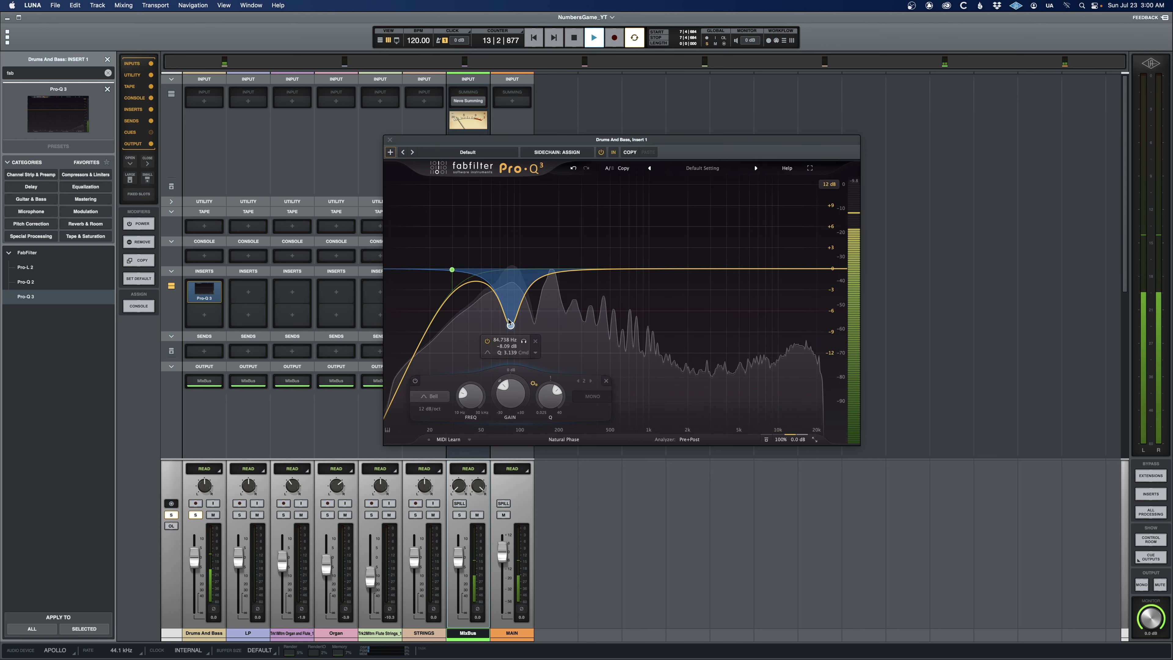
{"action": "left_click_drag", "start_coordinate": [510, 324], "coordinate": [510, 328]}
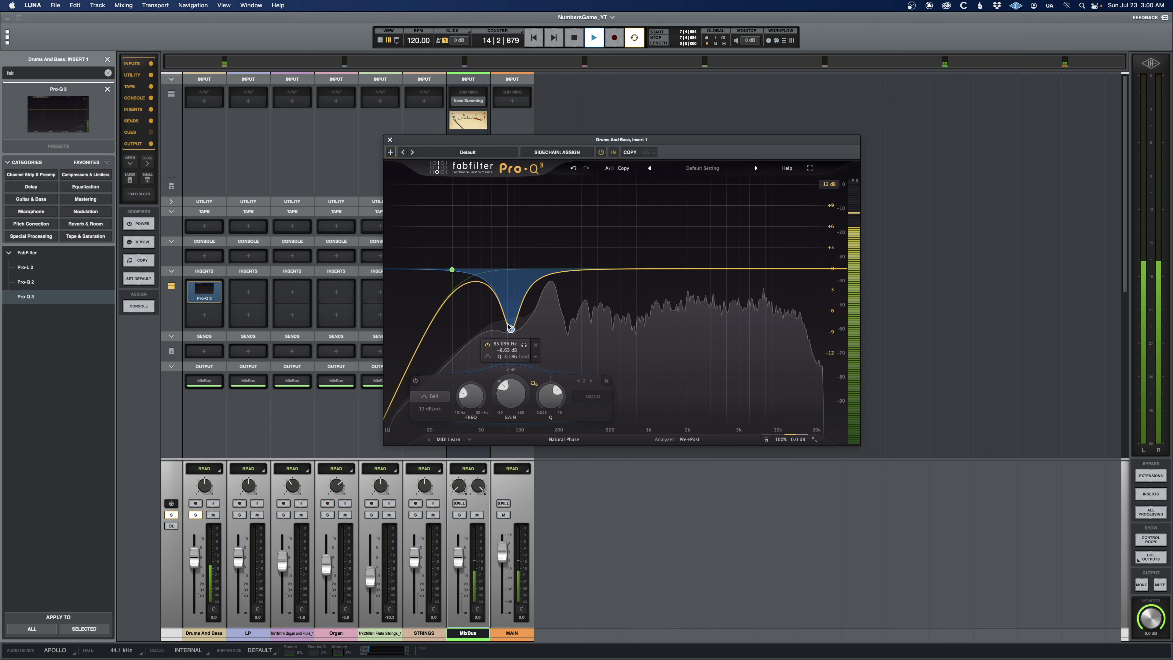
{"action": "key", "text": "space"}
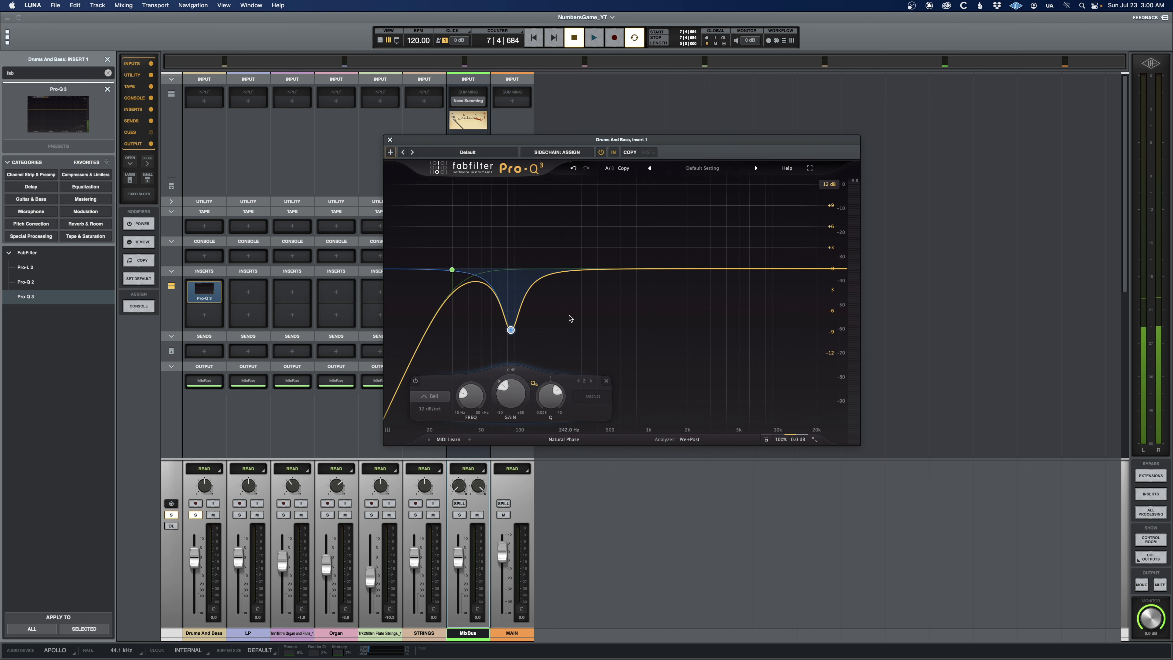
Unsolo Drums And Bass and play the full mix, comparing it with the EQ bypassed and engaged.
{"action": "left_click", "coordinate": [195, 515]}
{"action": "key", "text": "space"}
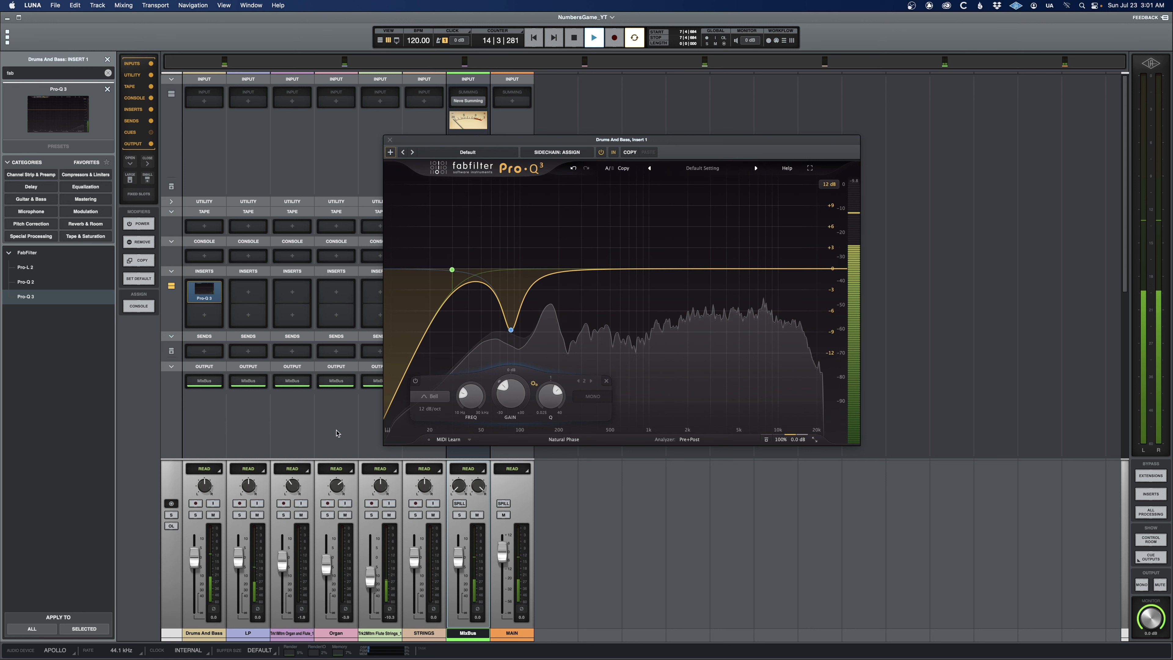
{"action": "left_click", "coordinate": [613, 152]}
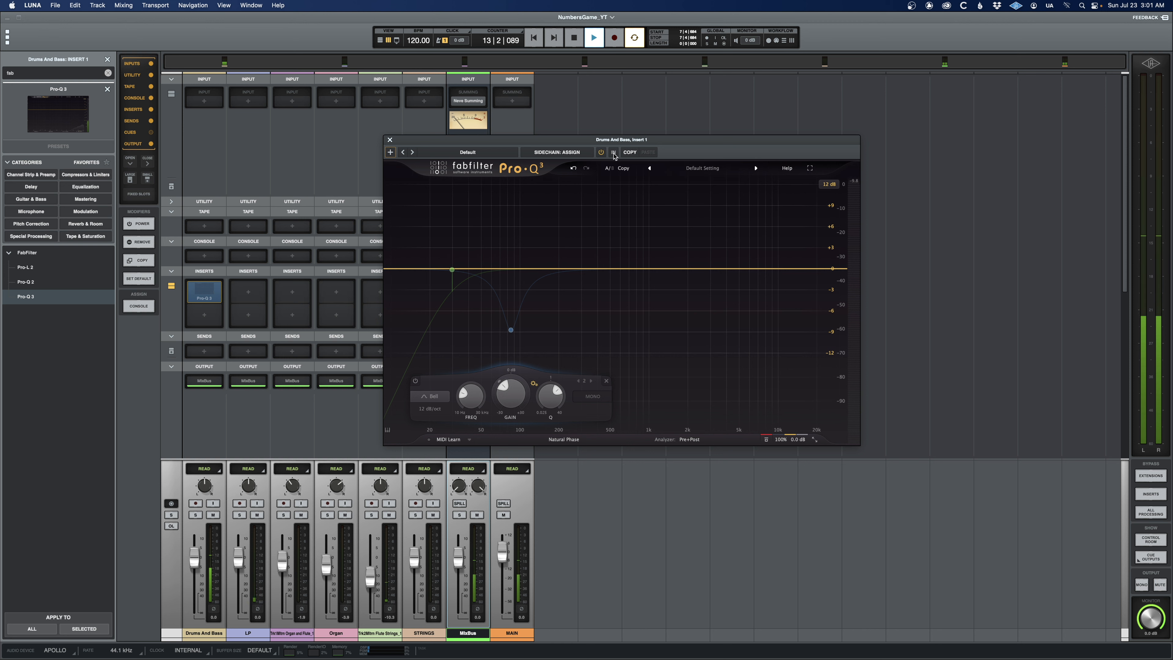
{"action": "left_click", "coordinate": [614, 153]}
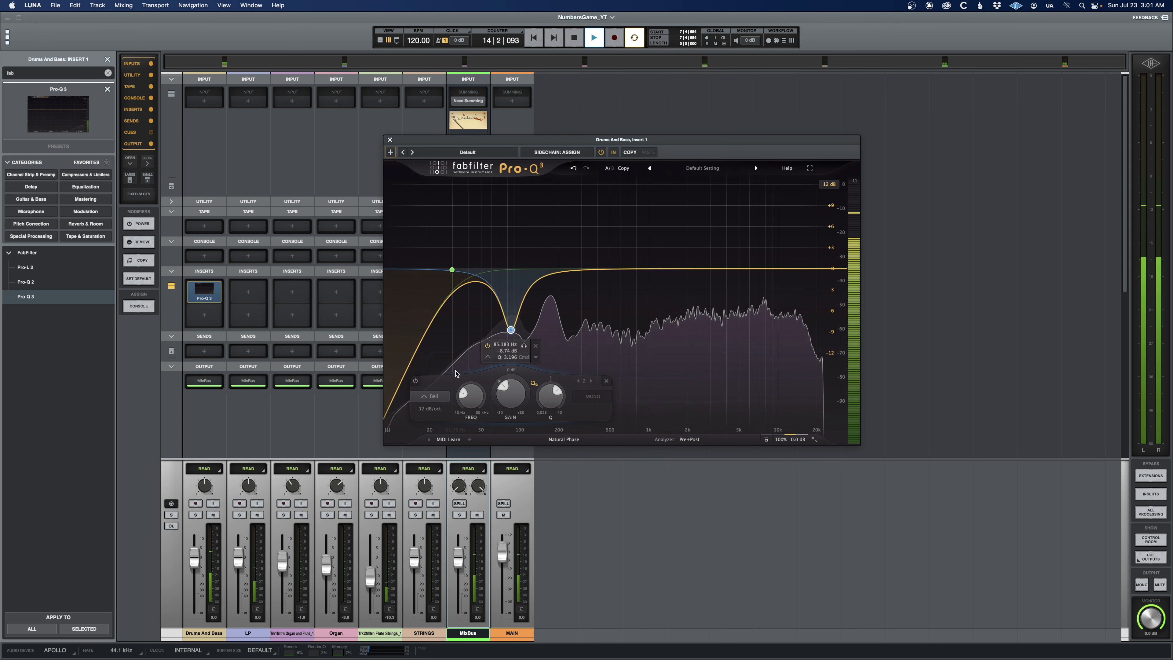
{"action": "left_click", "coordinate": [510, 394]}
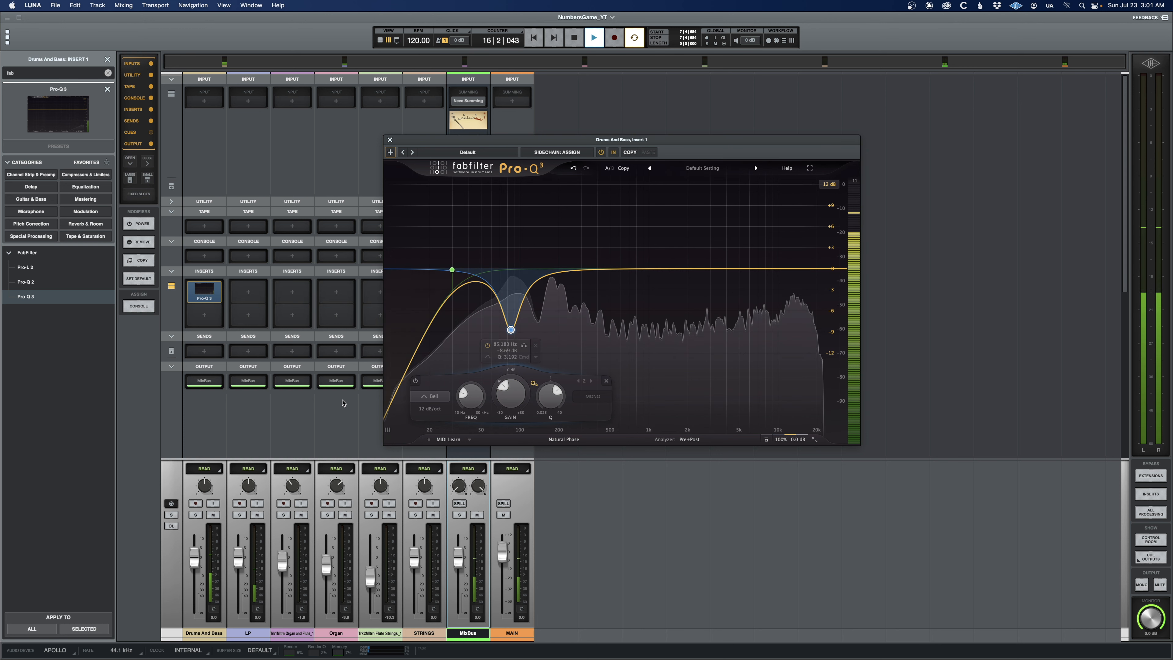
Add a narrow bell cut of about -3.3 dB near 174 Hz with a Q of about 8.2, audition it, and close the EQ.
{"action": "left_click_drag", "start_coordinate": [550, 275], "coordinate": [550, 293]}
{"action": "scroll", "coordinate": [551, 292], "scroll_direction": "up", "scroll_amount": 1}
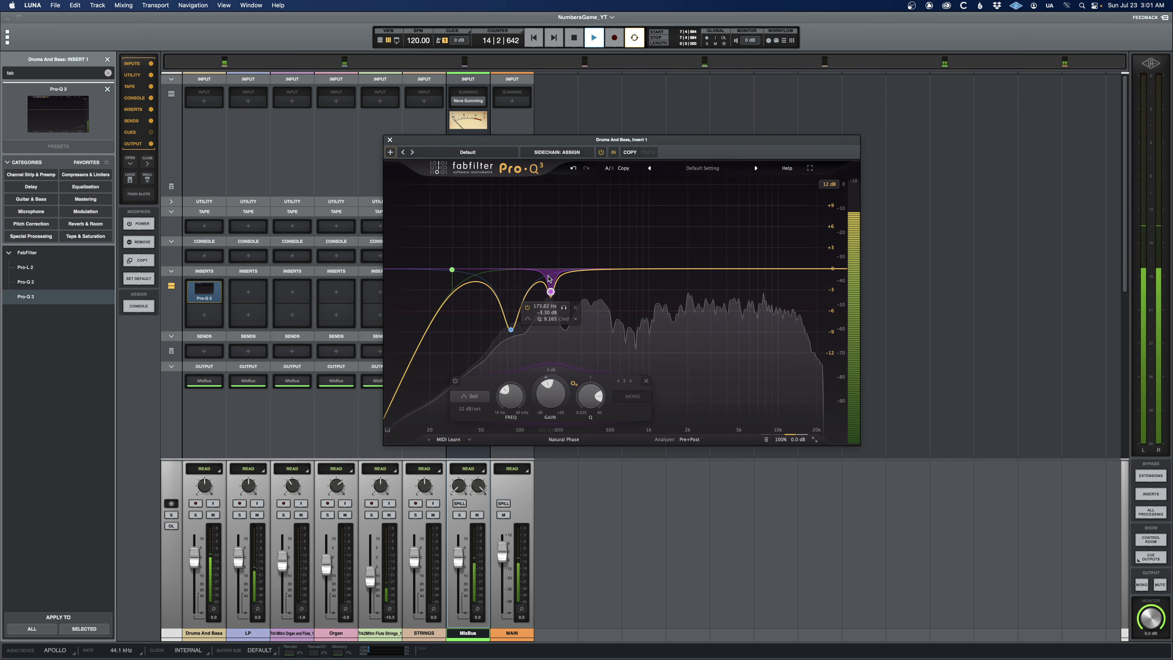
{"action": "key", "text": "space"}
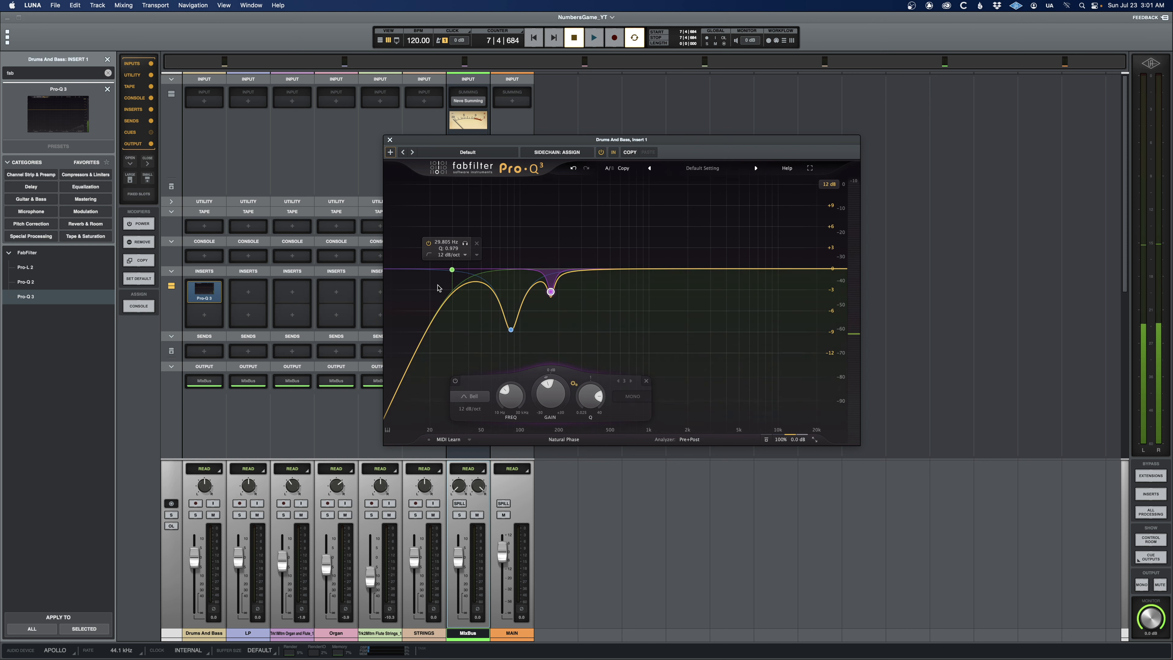
{"action": "key", "text": "space"}
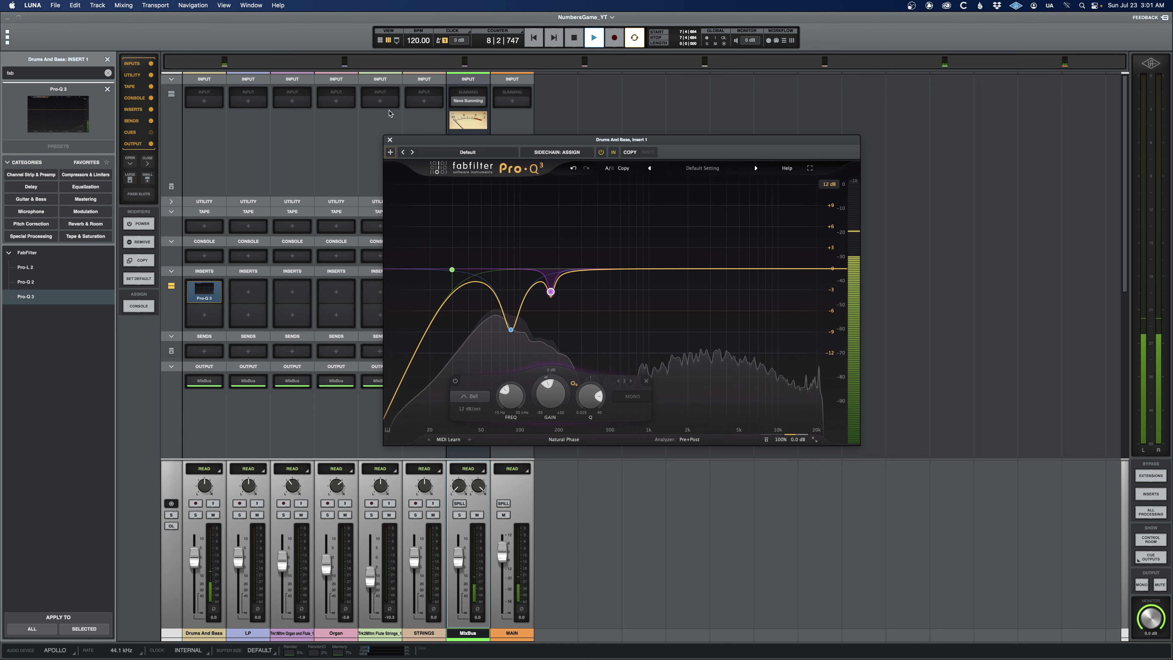
{"action": "key", "text": "space"}
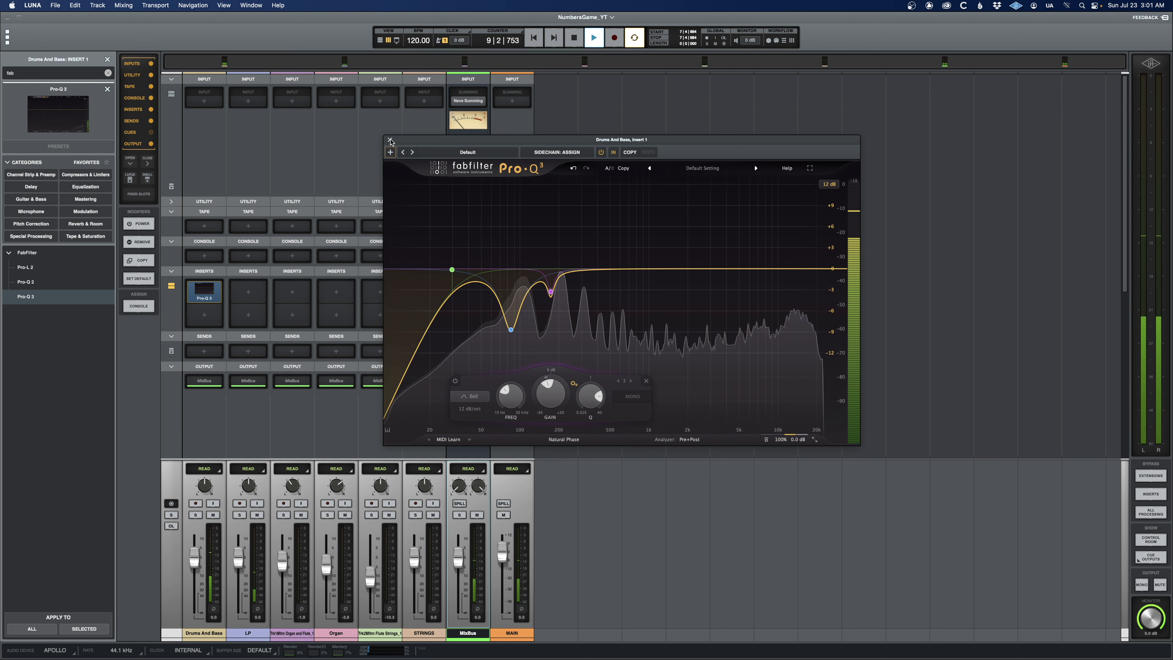
{"action": "left_click", "coordinate": [390, 140]}
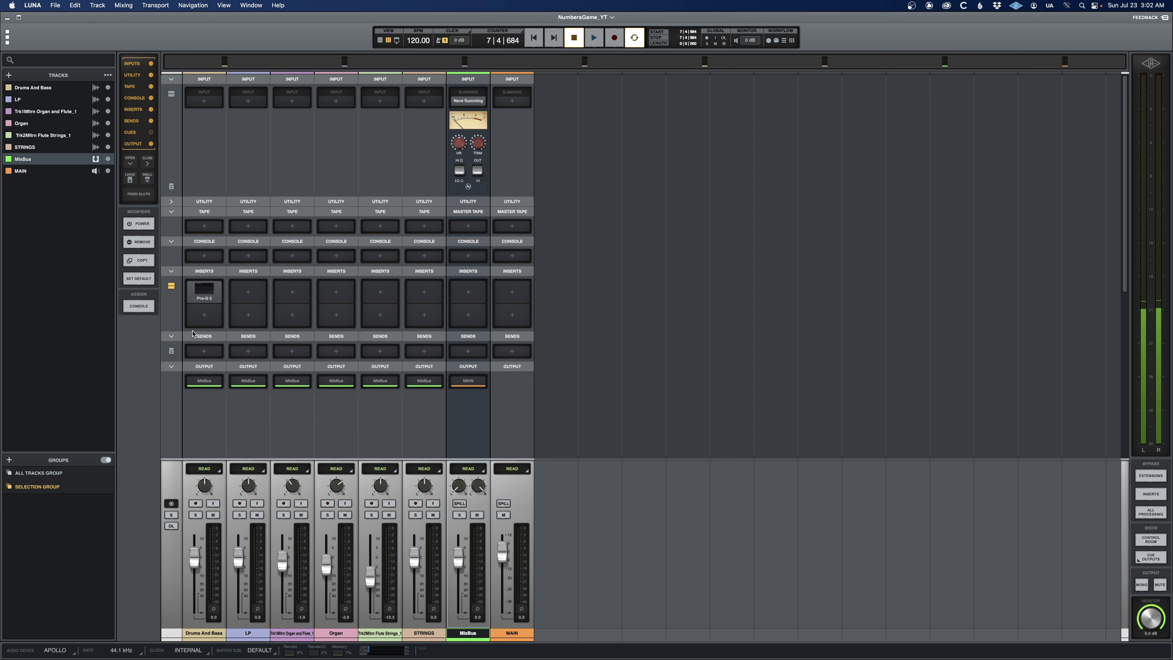
Play the mix and change the MixBus colour to red.
{"action": "key", "text": "space"}
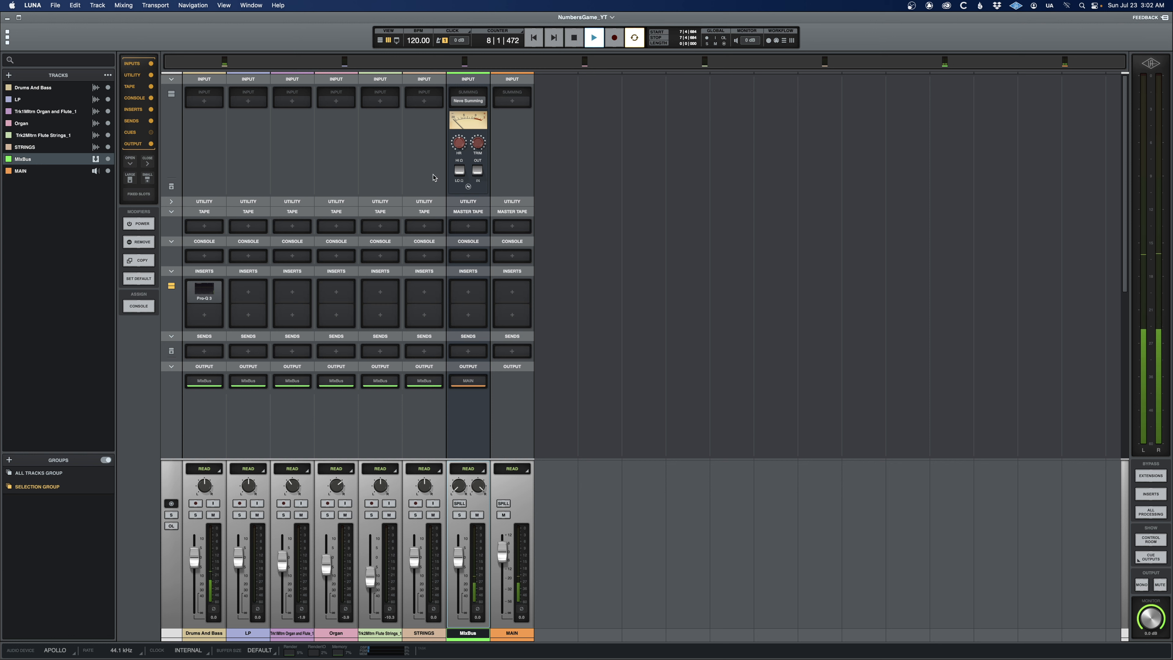
{"action": "key", "text": "space"}
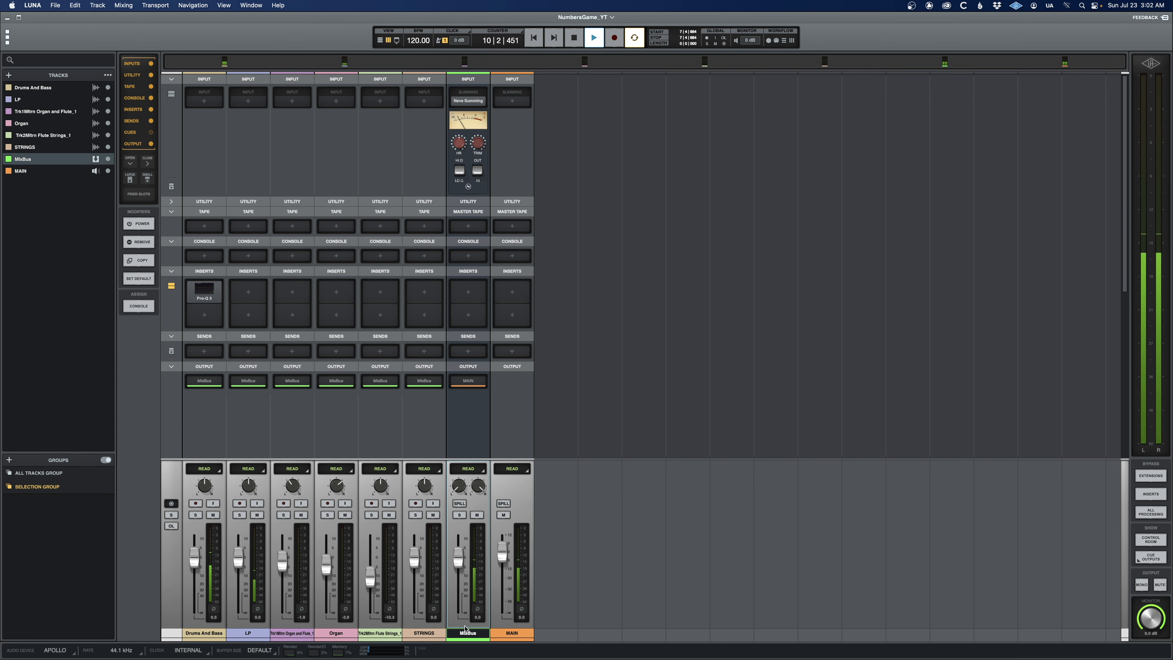
{"action": "left_click", "coordinate": [8, 159]}
{"action": "left_click", "coordinate": [125, 134]}
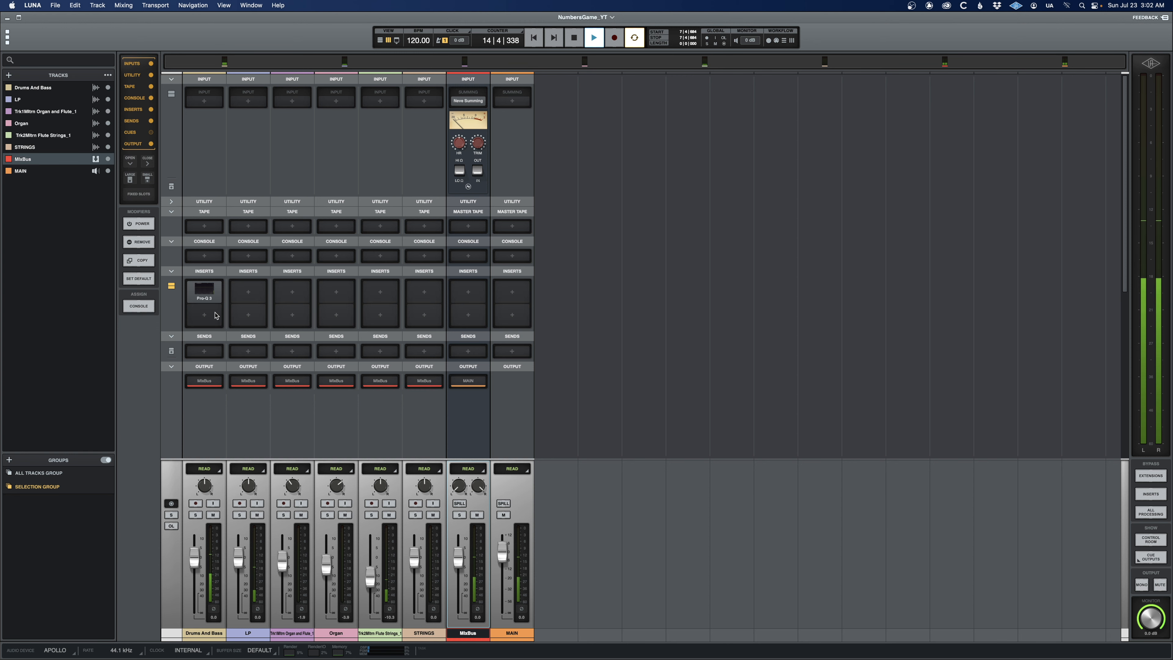
Insert FabFilter Pro-Q 3 in the first slot of LP and add a 12 dB/oct low cut at about 33 Hz.
{"action": "left_click", "coordinate": [248, 292]}
{"action": "left_click", "coordinate": [25, 297]}
{"action": "left_click_drag", "start_coordinate": [343, 318], "coordinate": [408, 319]}
{"action": "left_click_drag", "start_coordinate": [622, 192], "coordinate": [638, 156]}
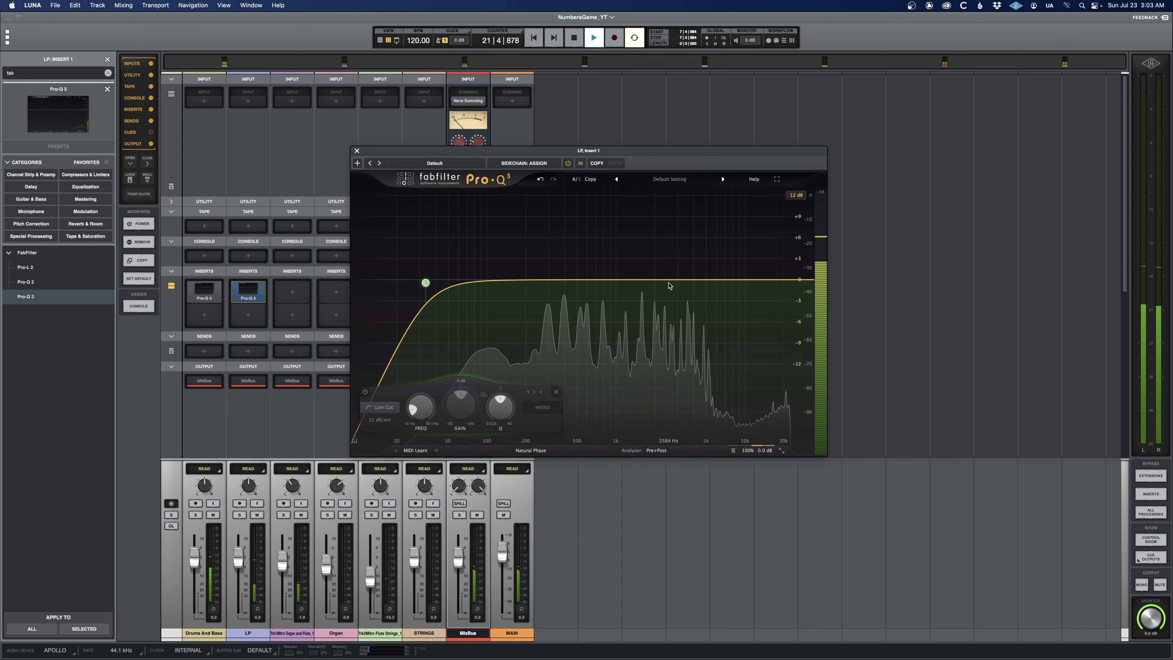
Solo LP and add a bell cut of about -1.7 dB near 3.7 kHz with a Q of about 1.0.
{"action": "left_click", "coordinate": [240, 514]}
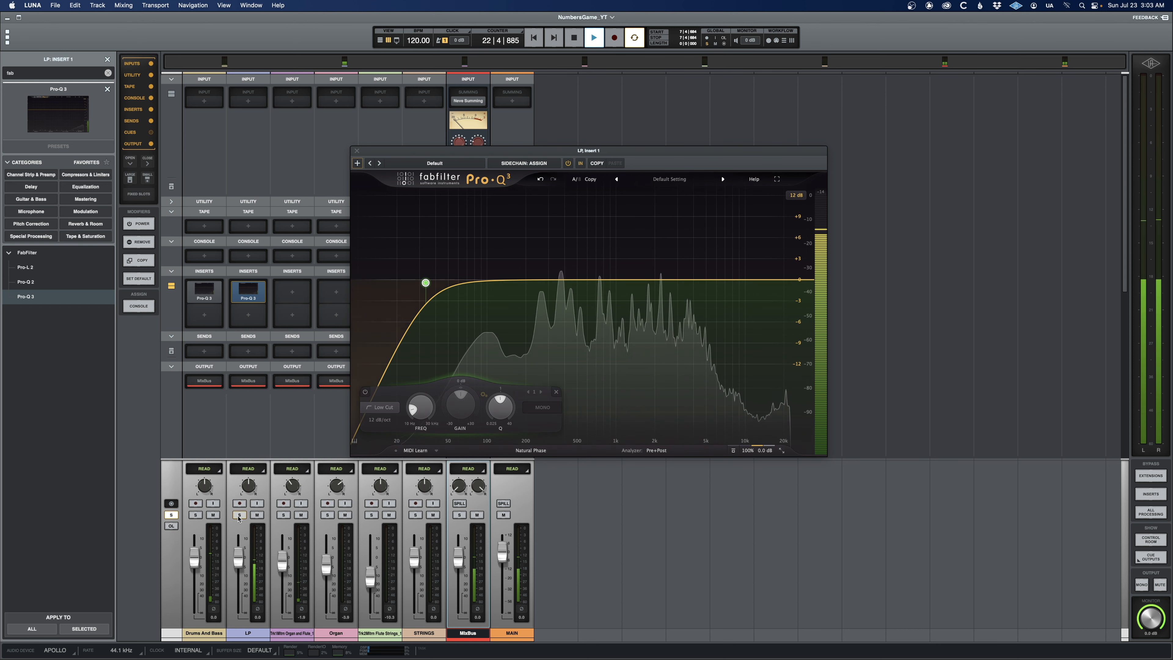
{"action": "left_click", "coordinate": [660, 280]}
{"action": "left_click_drag", "start_coordinate": [660, 280], "coordinate": [689, 291]}
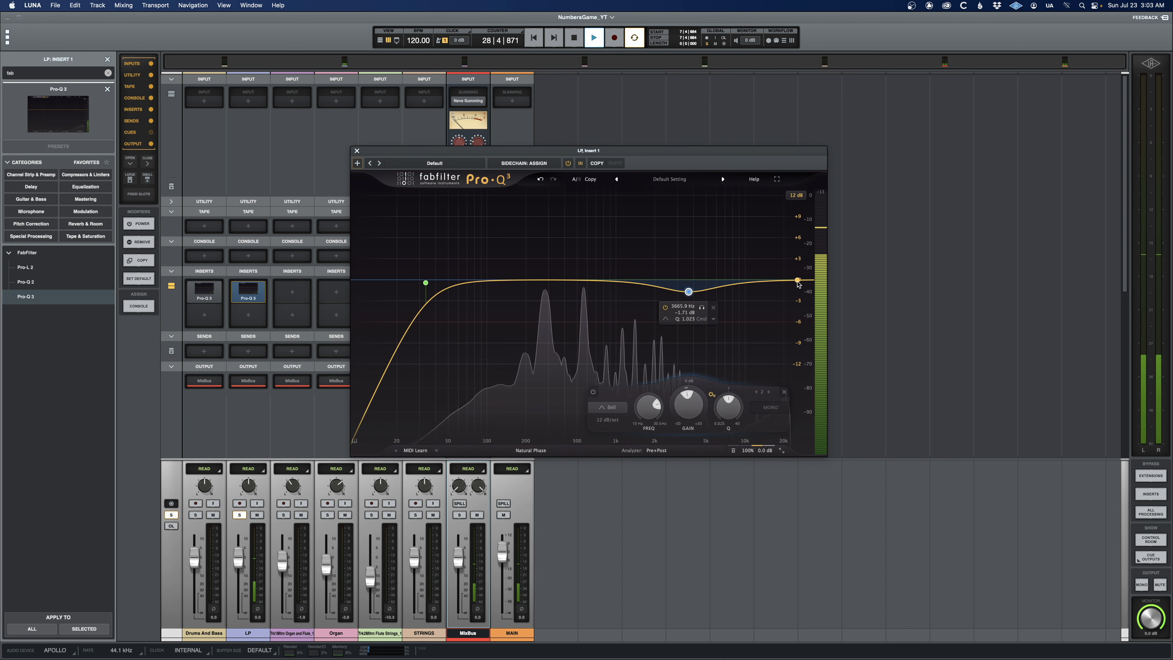
Add an 18 dB/oct high cut at about 7.7 kHz to the LP EQ, close the plug-in, and play the mix.
{"action": "left_click_drag", "start_coordinate": [797, 280], "coordinate": [729, 279]}
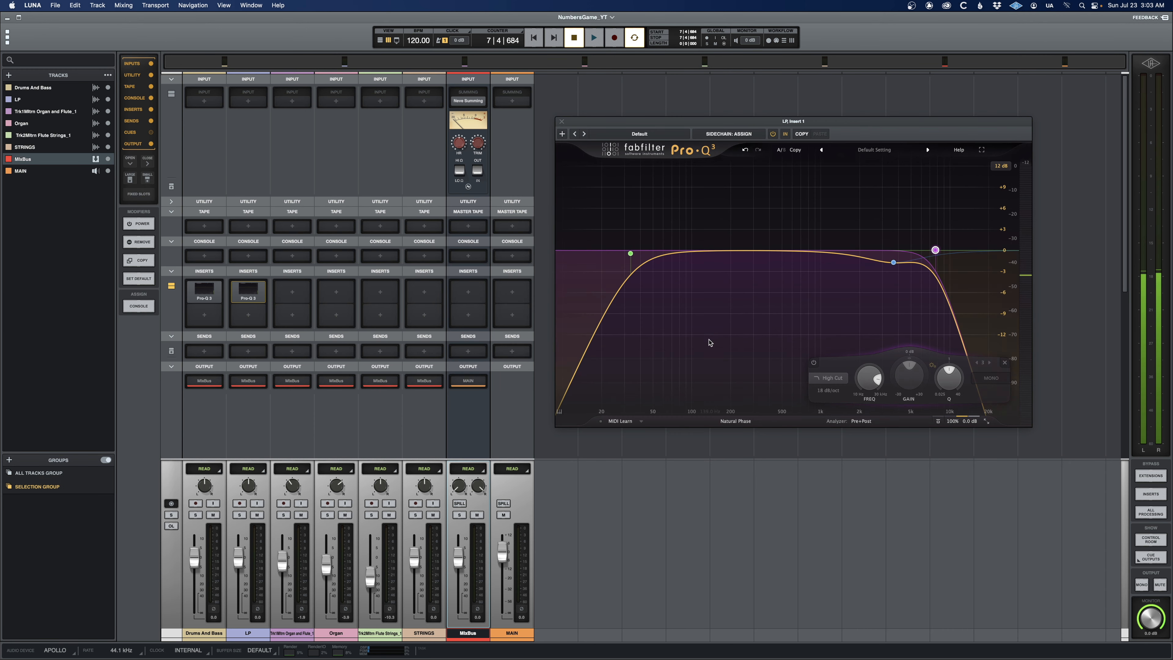
{"action": "mouse_move", "coordinate": [631, 255]}
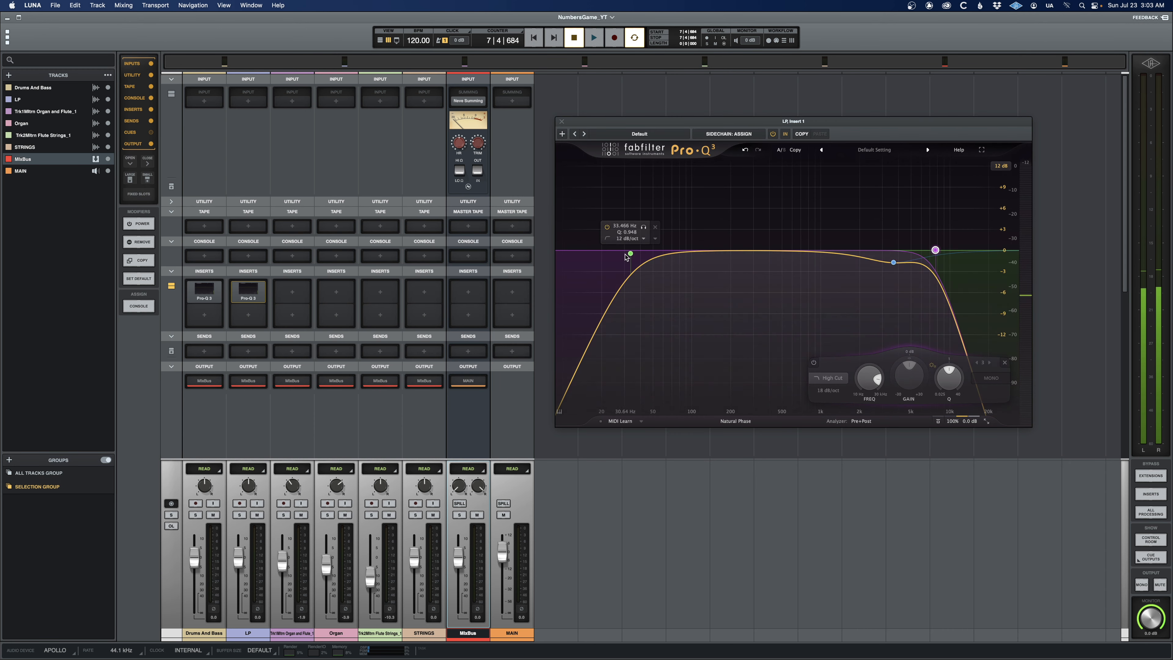
{"action": "mouse_move", "coordinate": [936, 251]}
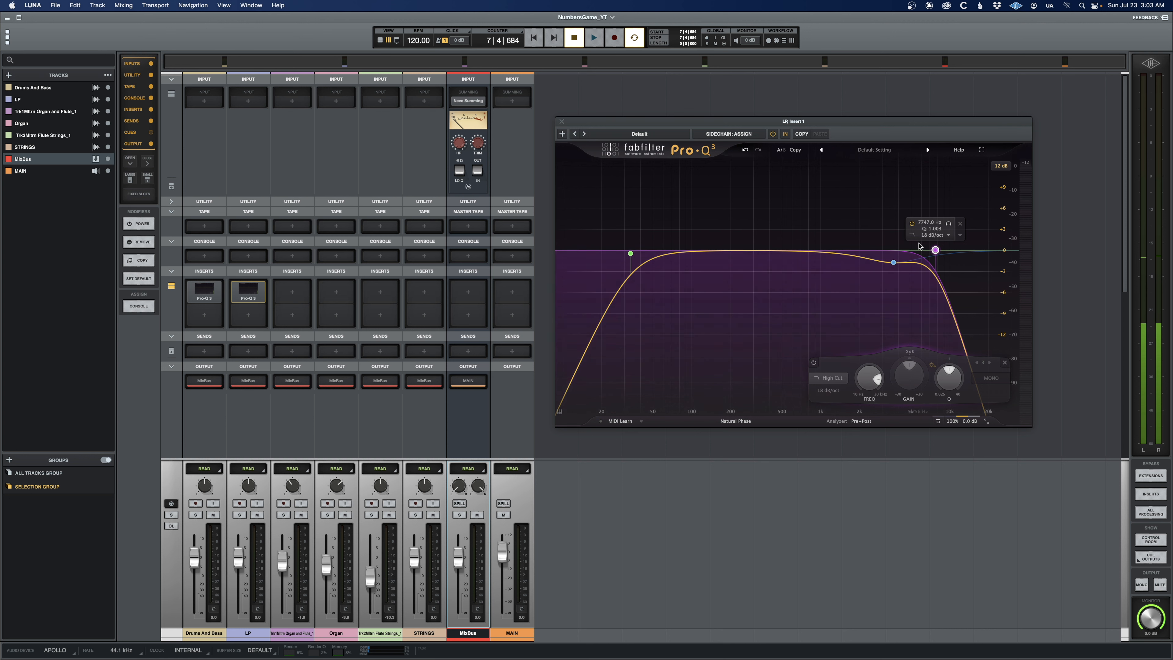
{"action": "mouse_move", "coordinate": [894, 264]}
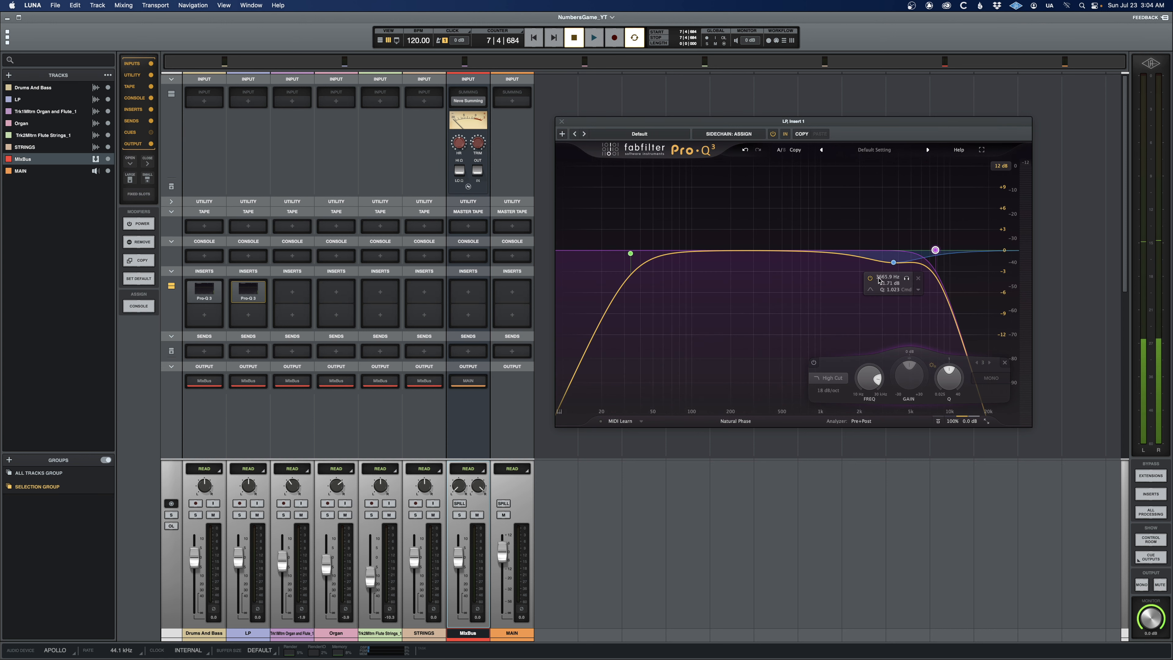
{"action": "left_click", "coordinate": [561, 121]}
{"action": "key", "text": "space"}
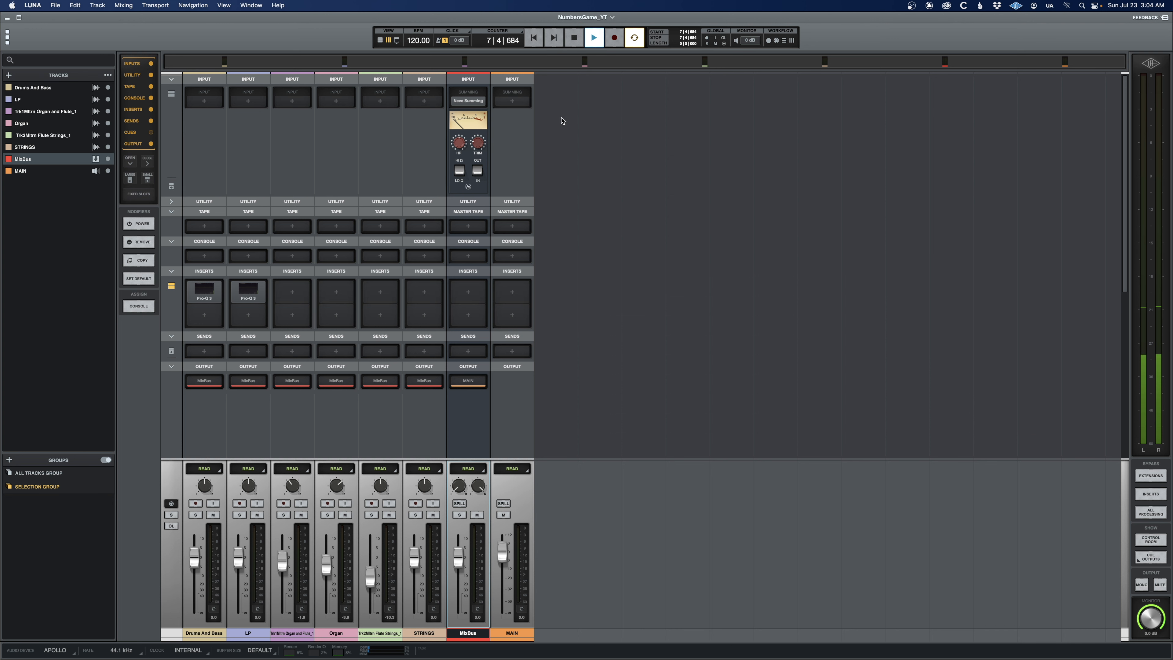